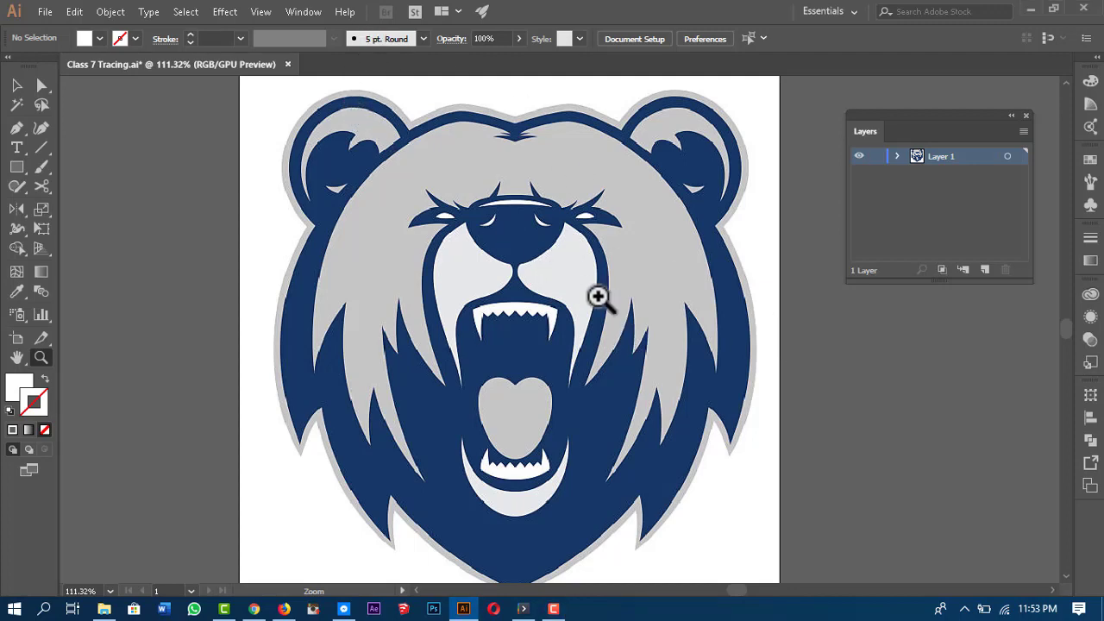
- Draw a vertical 600 px Pen line down the centre of the bear head, from the artboard's top edge to its bottom edge
{"action": "left_click_drag", "start_coordinate": [383, 153], "coordinate": [355, 172]}
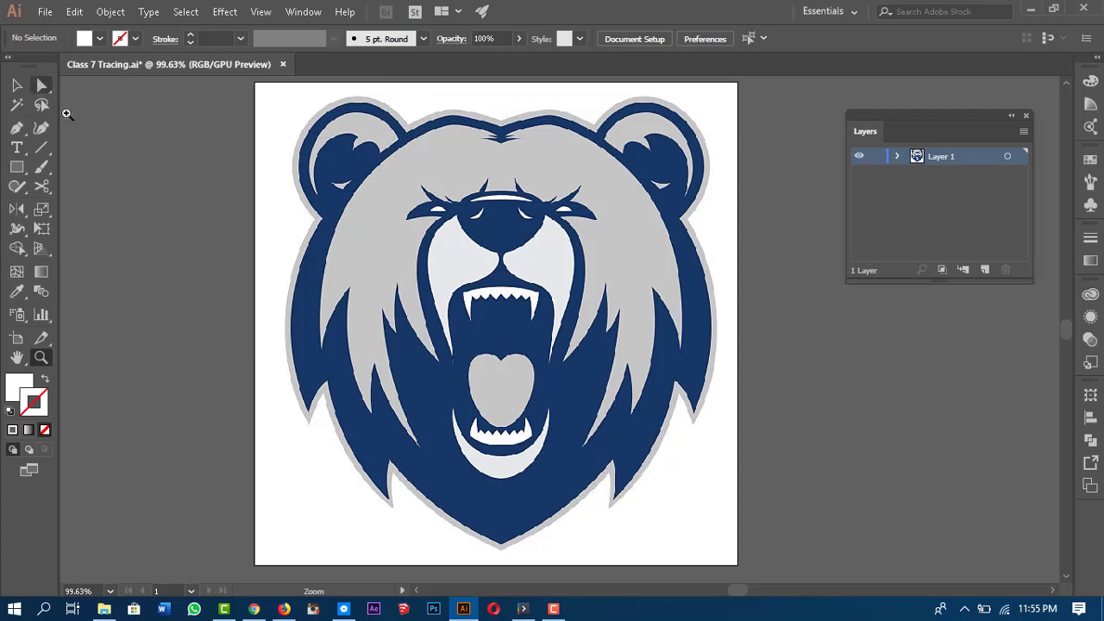
{"action": "left_click", "coordinate": [17, 128]}
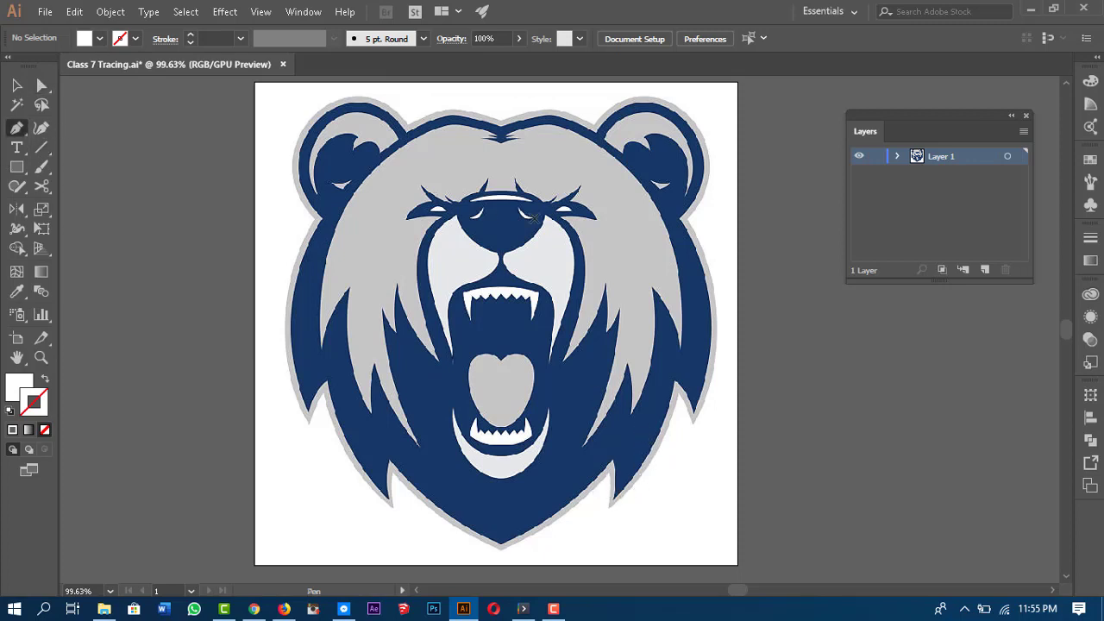
{"action": "scroll", "coordinate": [501, 95], "scroll_direction": "up", "scroll_amount": 1}
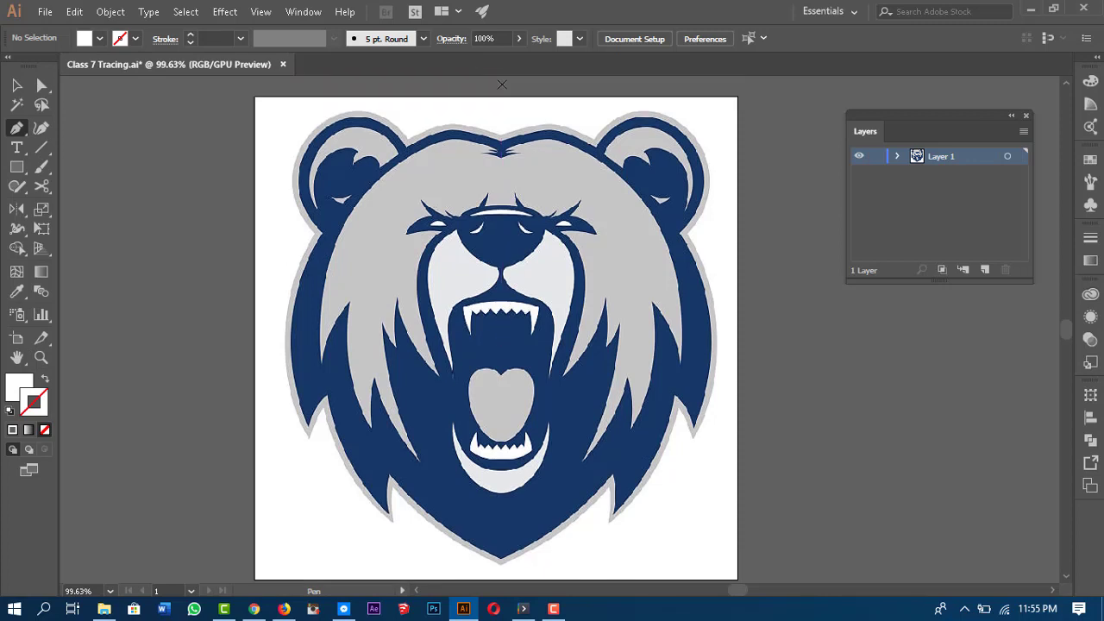
{"action": "left_click", "coordinate": [501, 96]}
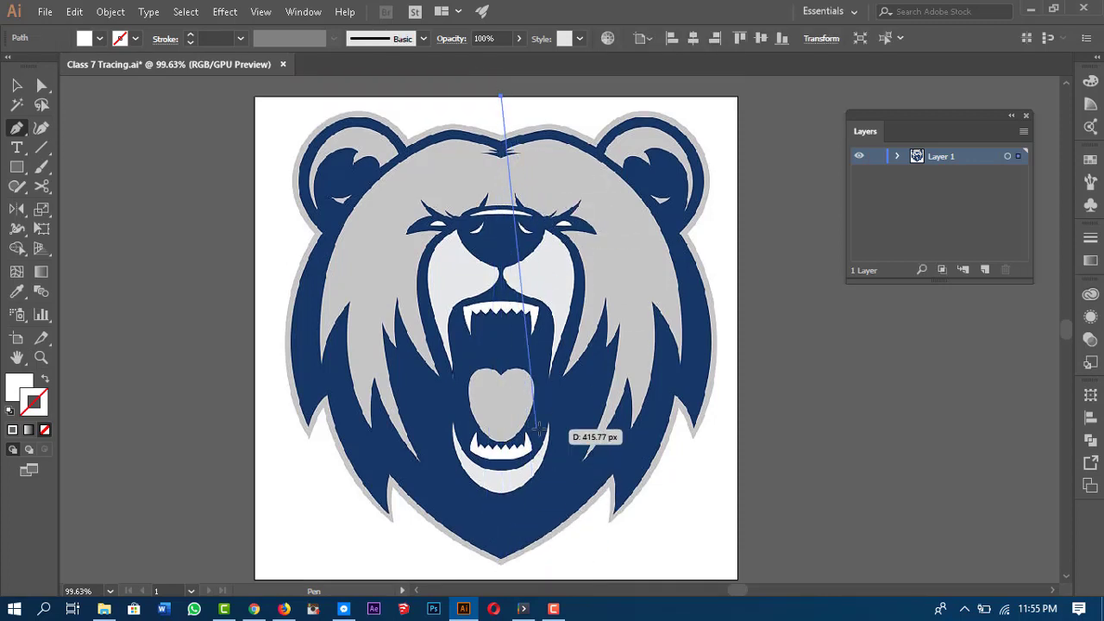
{"action": "scroll", "coordinate": [537, 427], "scroll_direction": "down", "scroll_amount": 2}
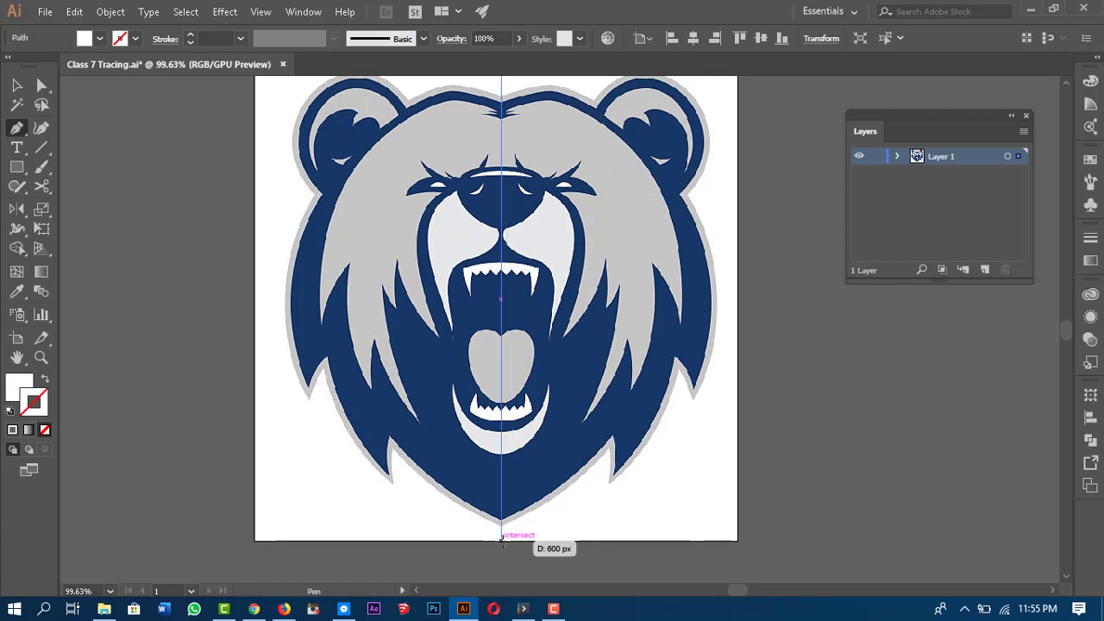
{"action": "left_click", "coordinate": [502, 540]}
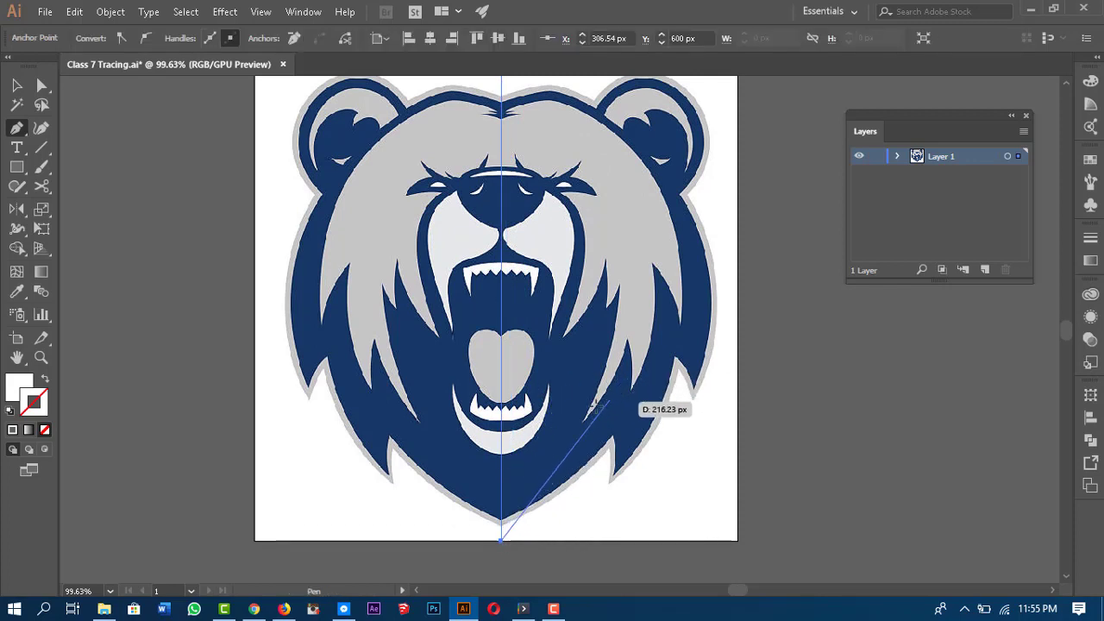
{"action": "left_click_drag", "start_coordinate": [585, 405], "coordinate": [599, 437]}
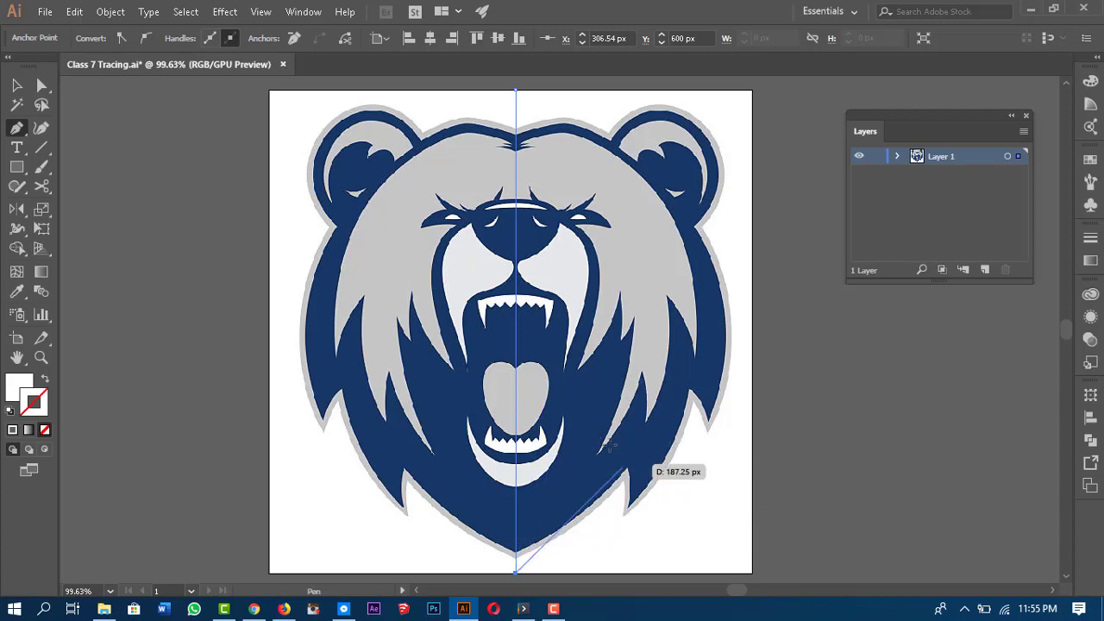
{"action": "key", "text": "Escape"}
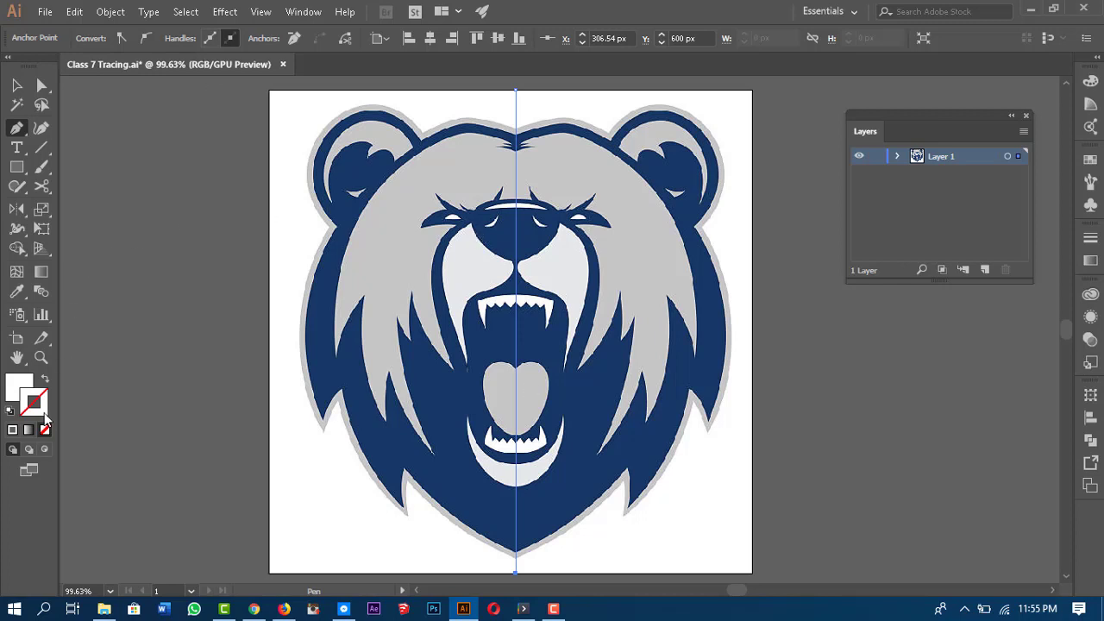
- Give the vertical centre line a black (000000) stroke and deselect it
{"action": "left_click", "coordinate": [12, 429]}
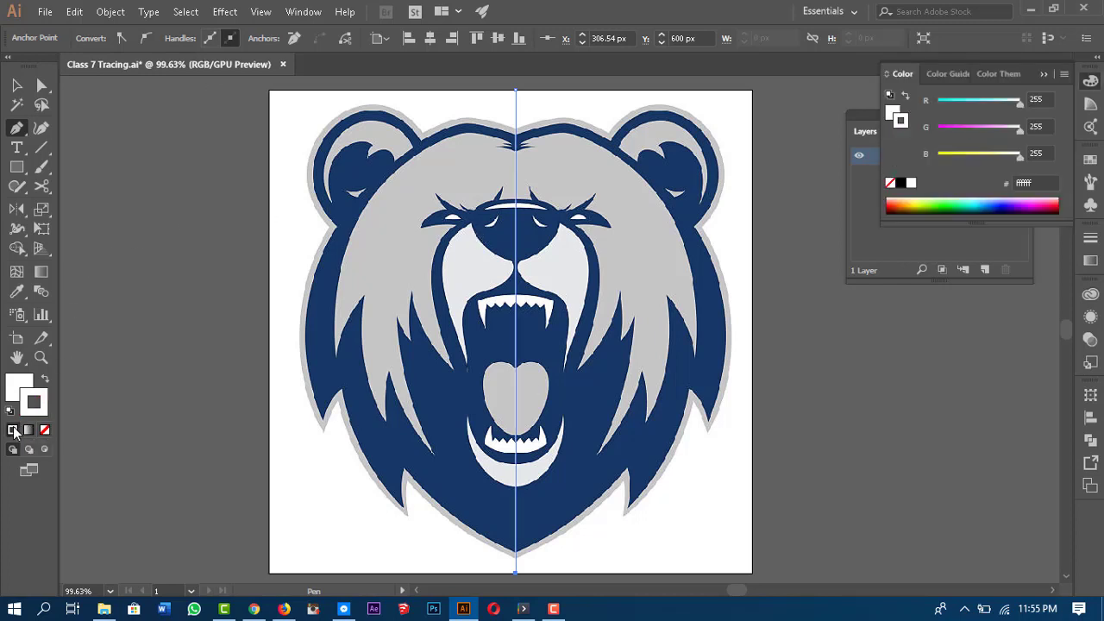
{"action": "double_click", "coordinate": [21, 387]}
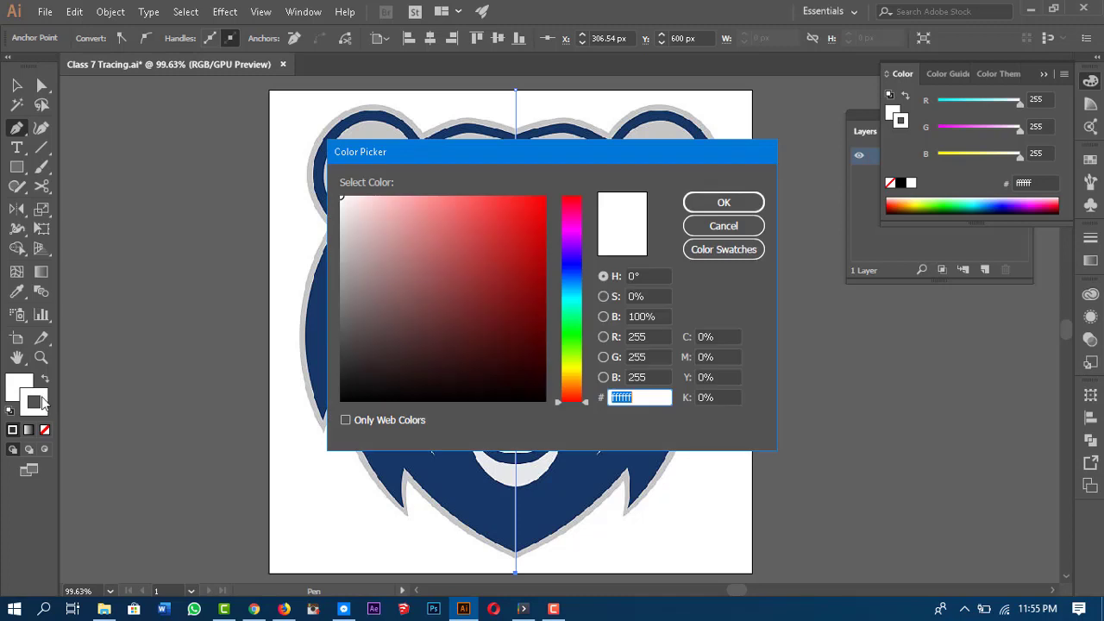
{"action": "key", "text": "Left"}
{"action": "left_click", "coordinate": [725, 210]}
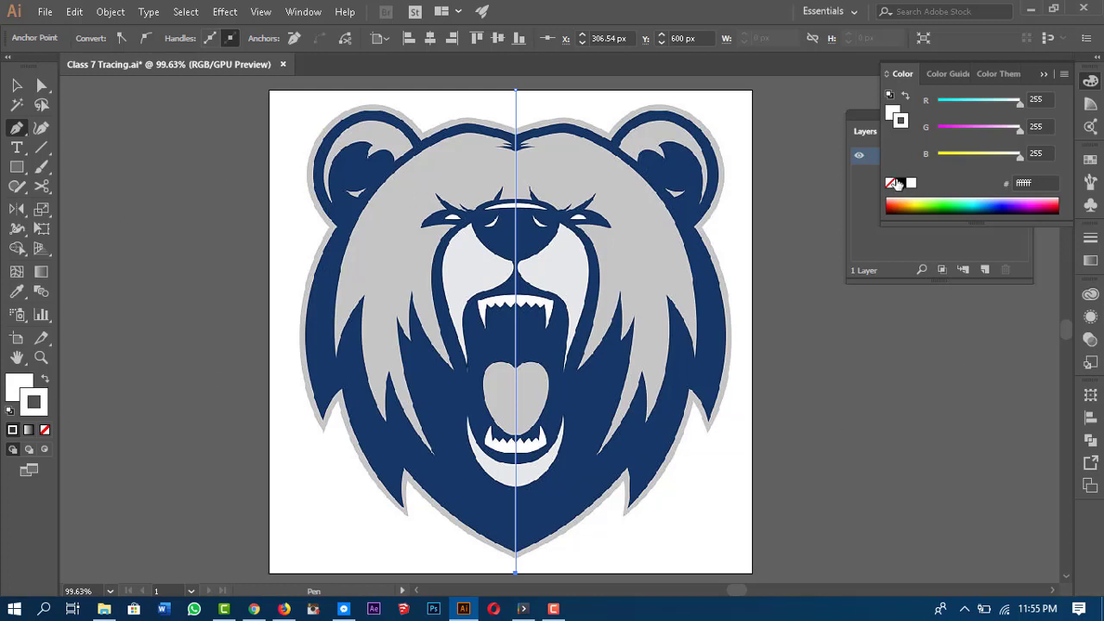
{"action": "key", "text": "x"}
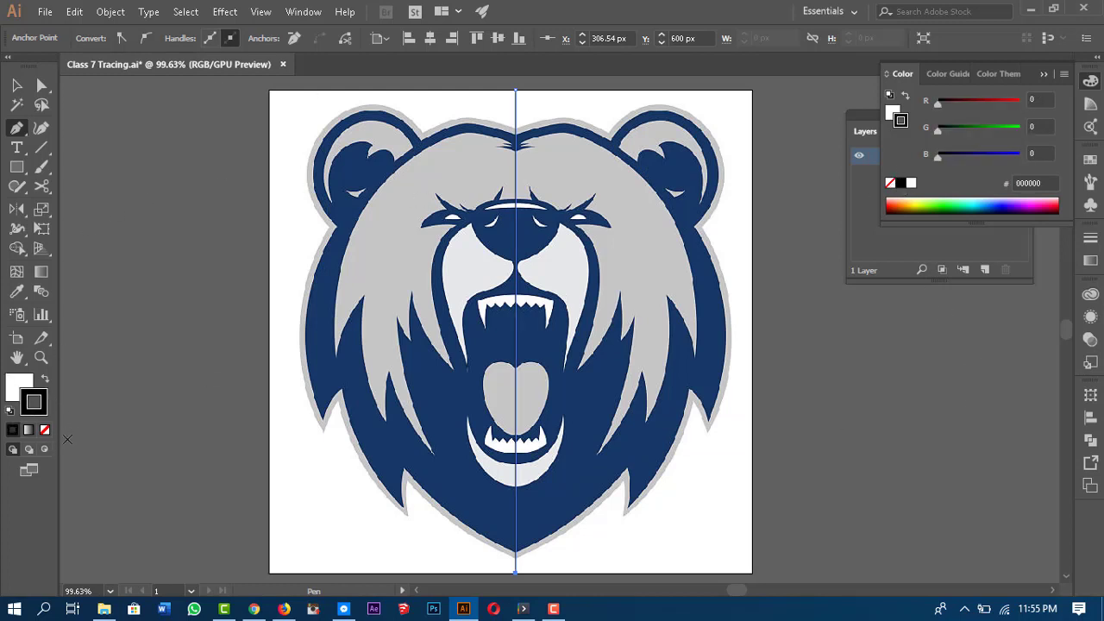
{"action": "key", "text": "v"}
{"action": "left_click", "coordinate": [143, 362]}
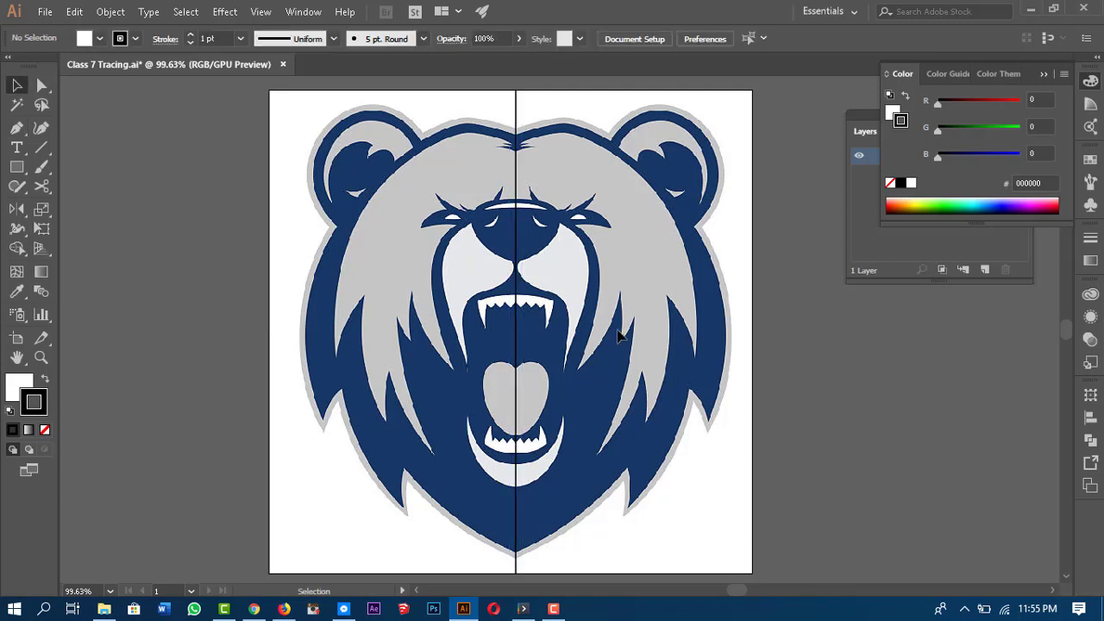
- Lock the vertical centre line so it cannot be selected
{"action": "left_click", "coordinate": [518, 93]}
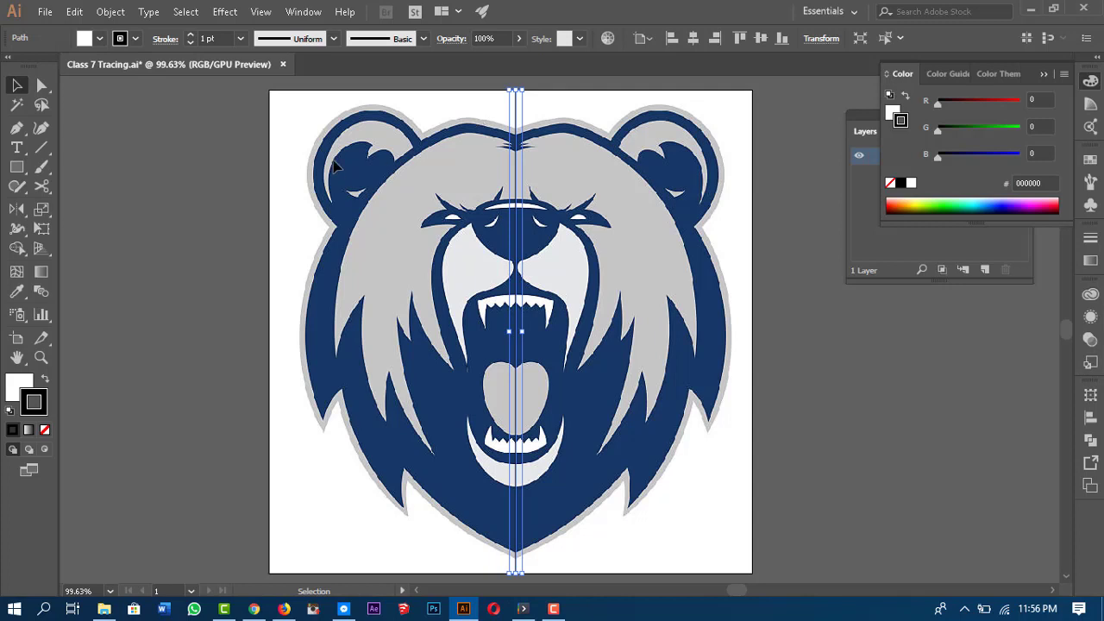
{"action": "left_click", "coordinate": [108, 12]}
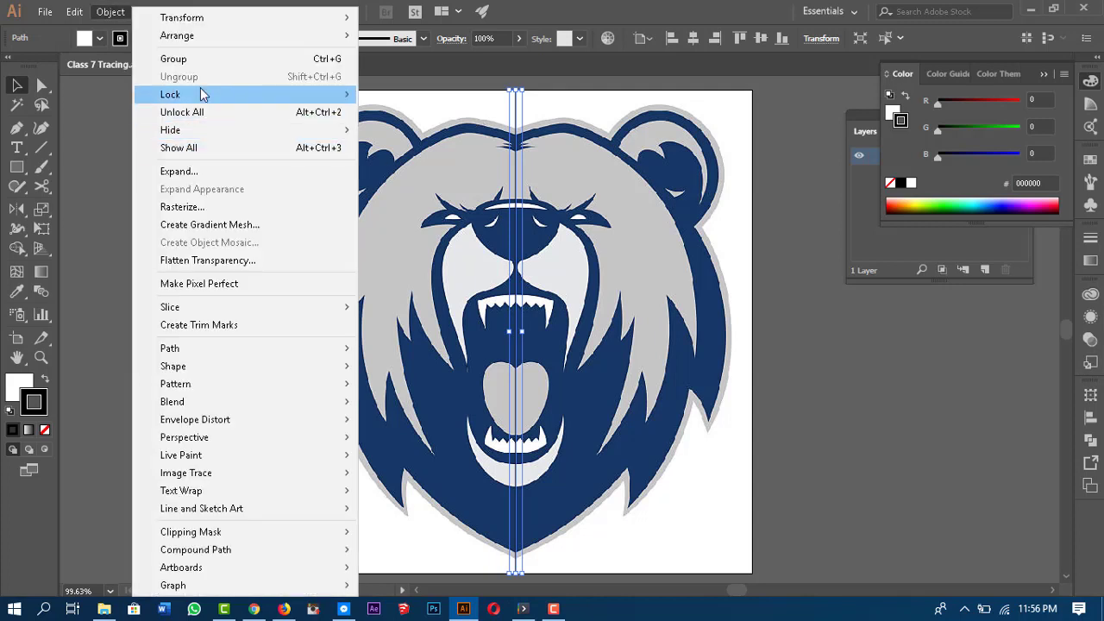
{"action": "mouse_move", "coordinate": [202, 94]}
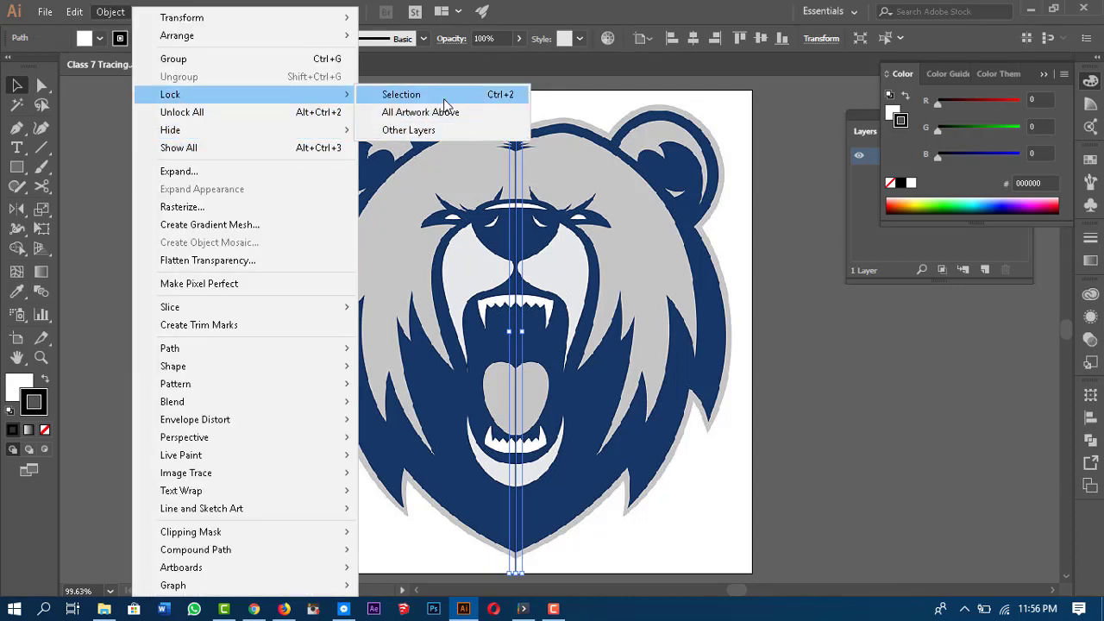
{"action": "left_click", "coordinate": [503, 94]}
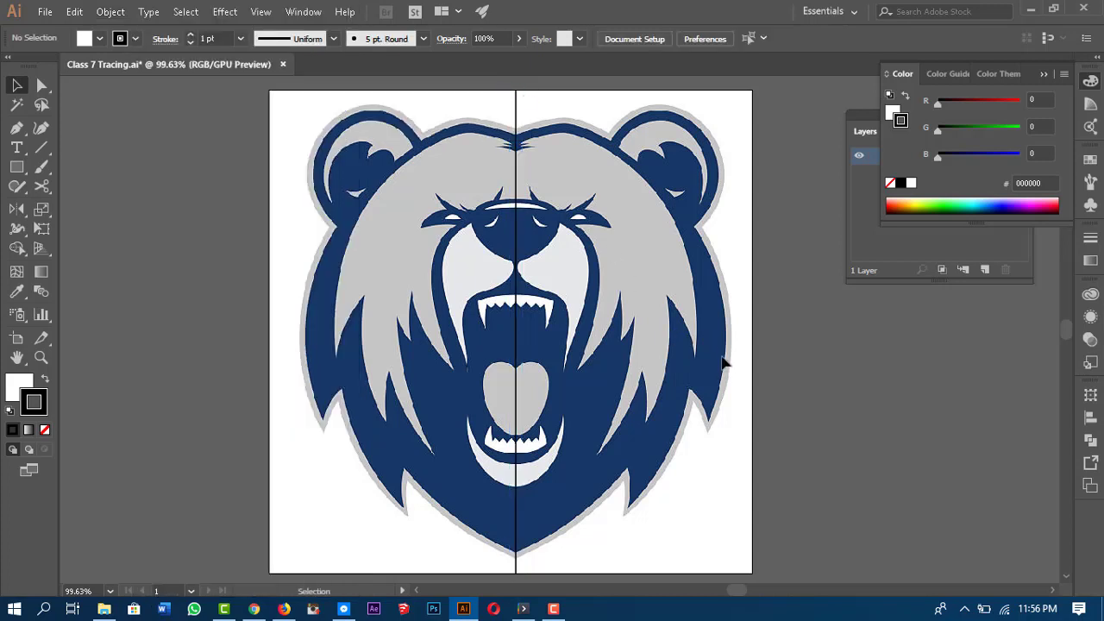
{"action": "left_click_drag", "start_coordinate": [752, 409], "coordinate": [737, 409]}
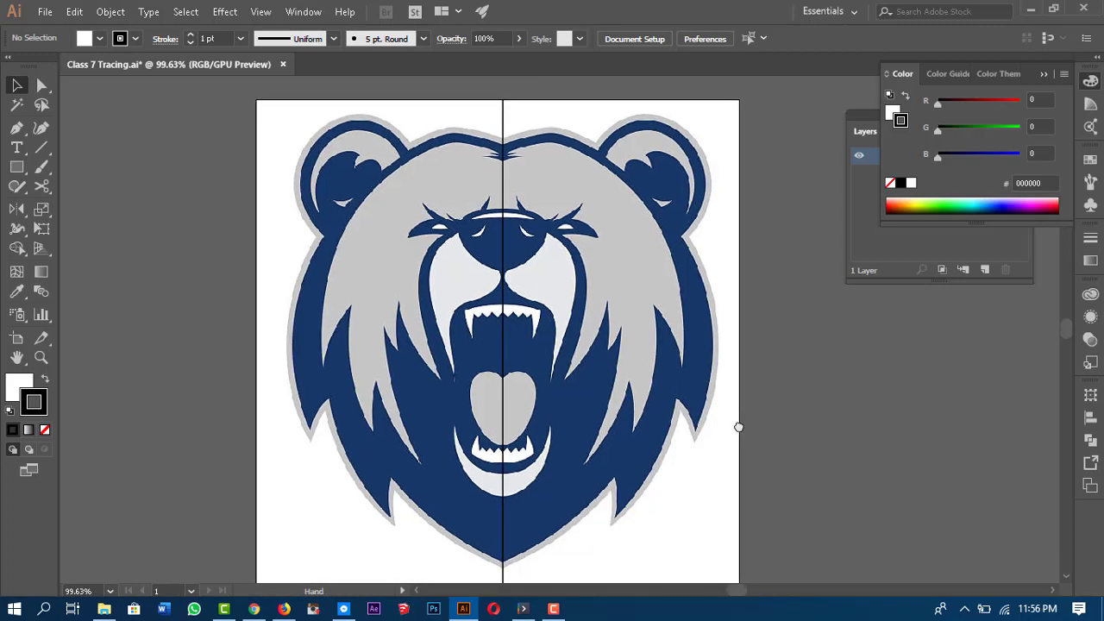
{"action": "left_click", "coordinate": [694, 403]}
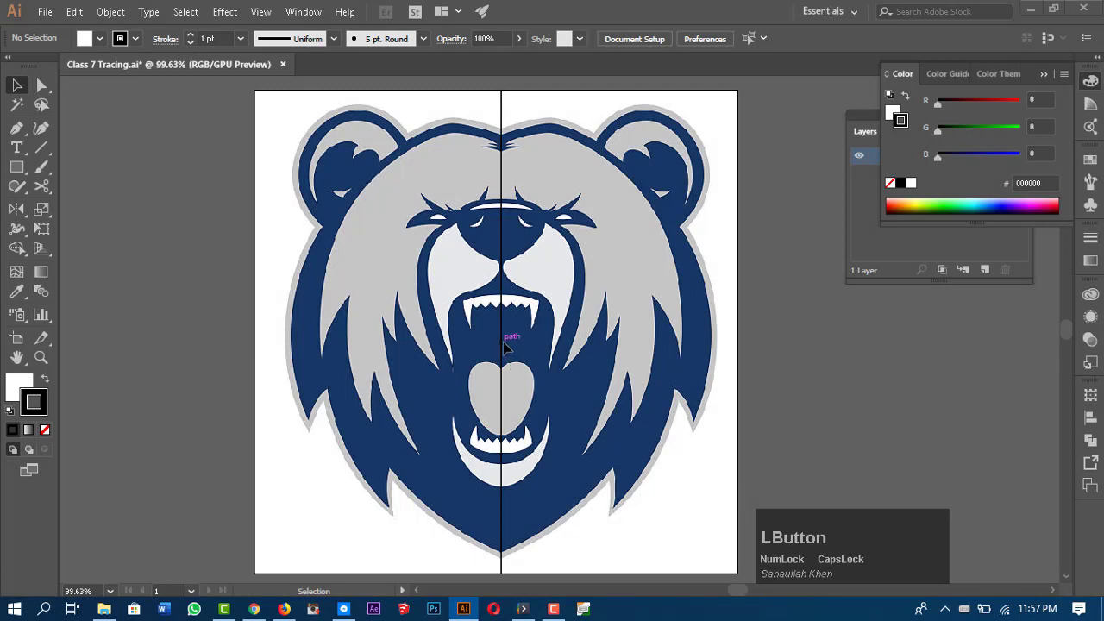
- Trace the upper outer contour of the head's right half with the Pen tool, from the centre line to the ear's inner base
{"action": "key", "text": "p"}
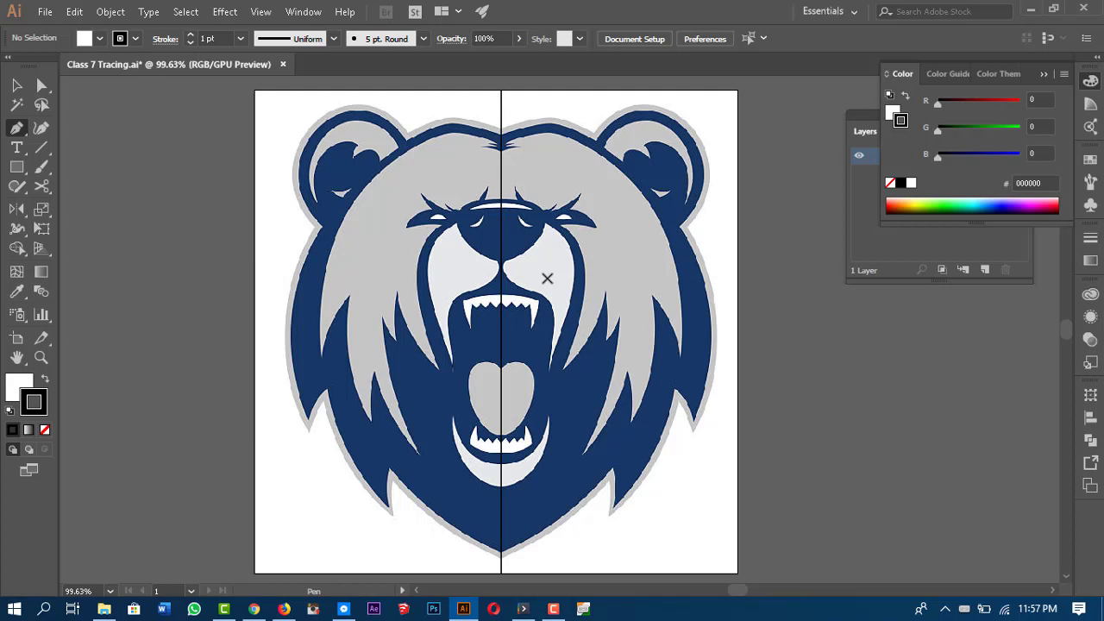
{"action": "key", "text": "Caps_Lock"}
{"action": "key", "text": "z"}
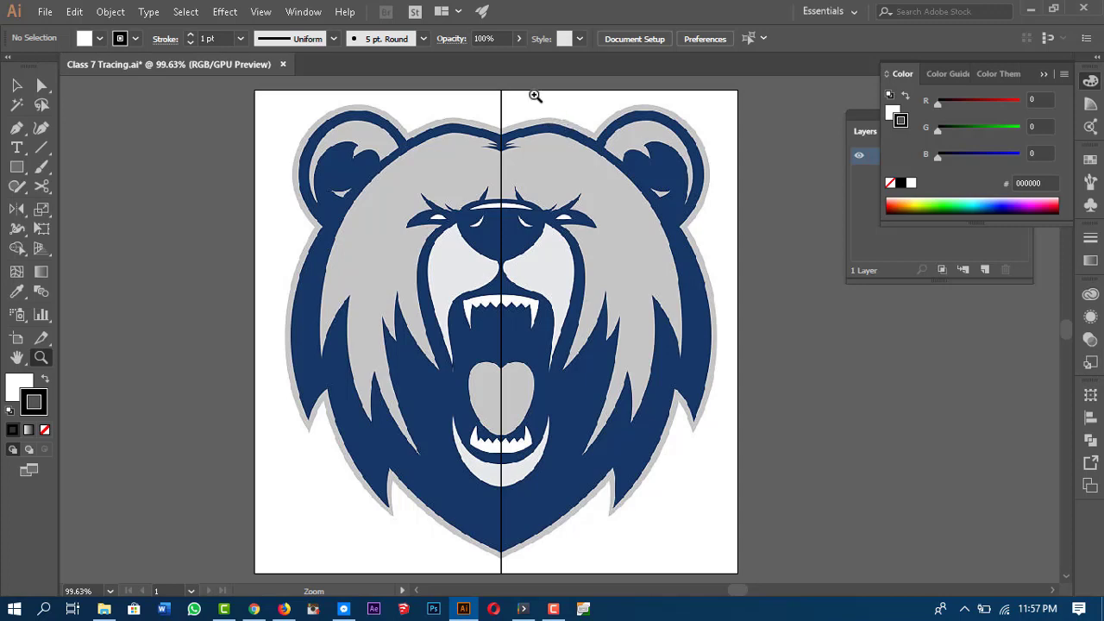
{"action": "left_click_drag", "start_coordinate": [534, 96], "coordinate": [746, 274]}
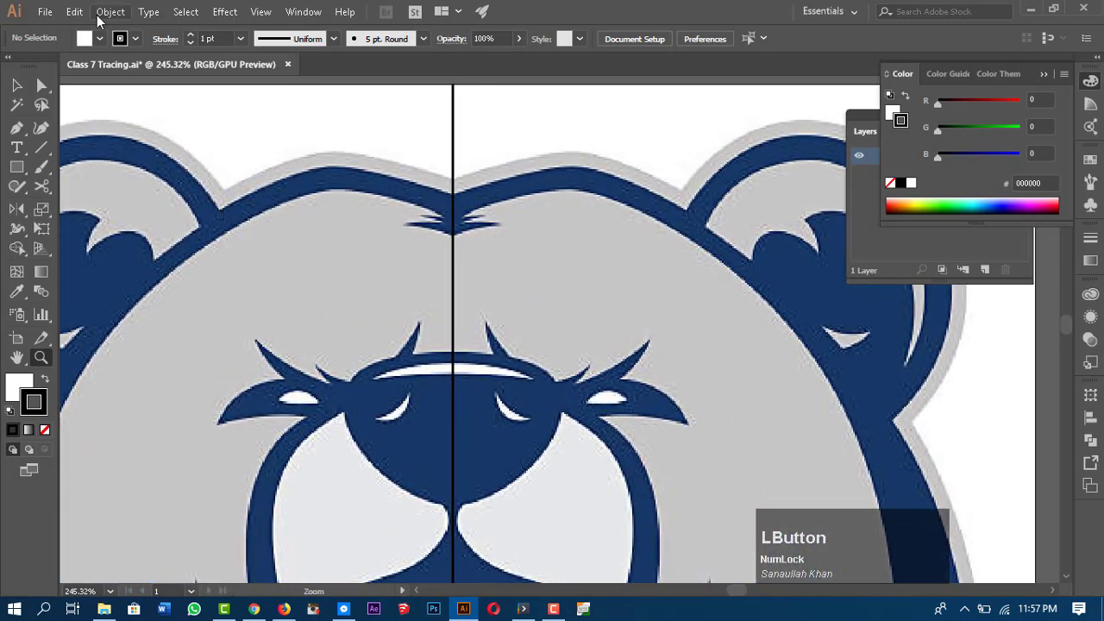
{"action": "key", "text": "p"}
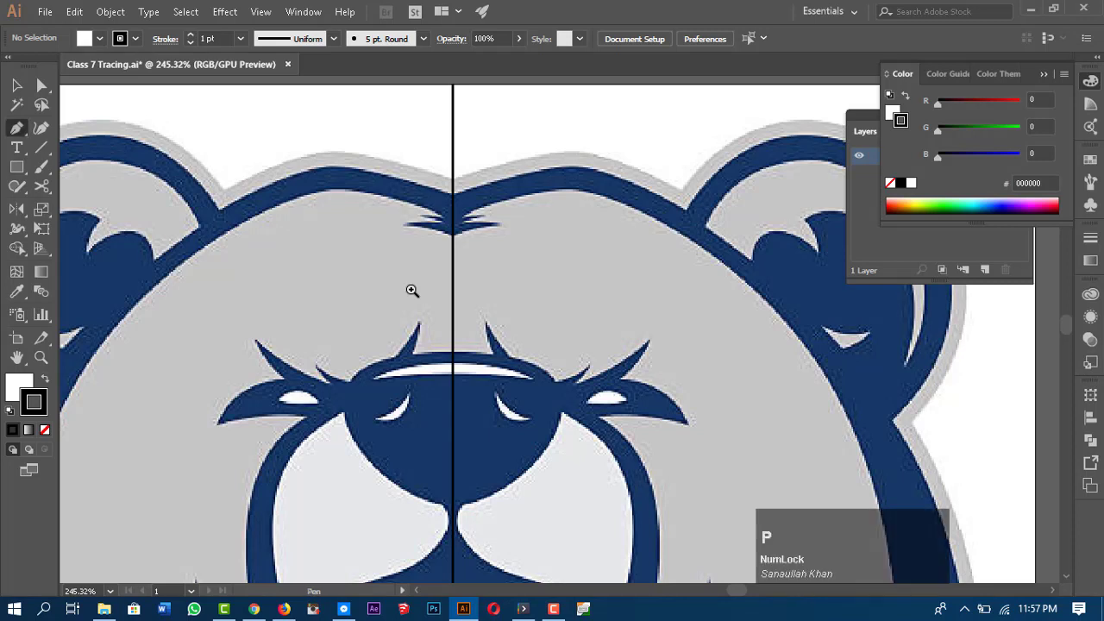
{"action": "left_click", "coordinate": [454, 182]}
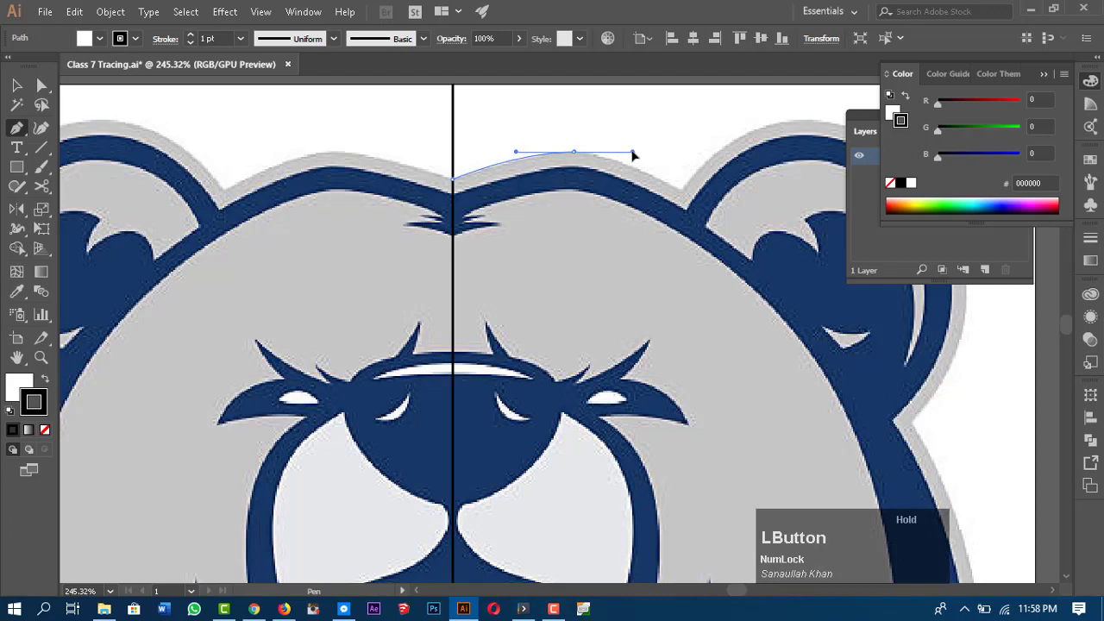
{"action": "left_click_drag", "start_coordinate": [632, 153], "coordinate": [634, 154]}
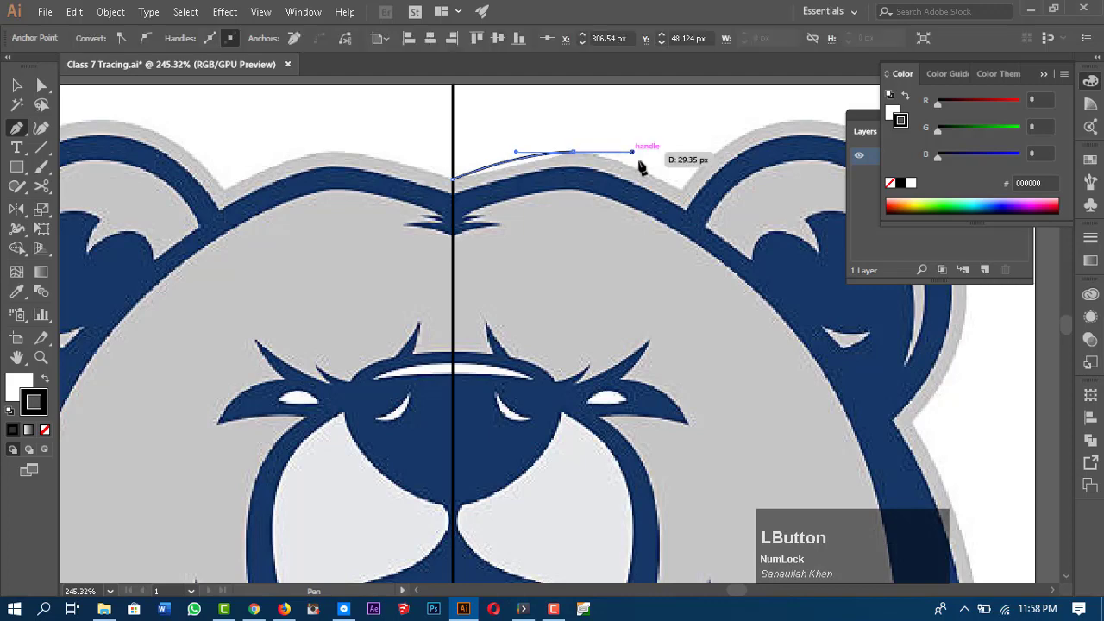
{"action": "left_click", "coordinate": [682, 191]}
{"action": "key", "text": "space"}
{"action": "left_click_drag", "start_coordinate": [767, 212], "coordinate": [682, 197]}
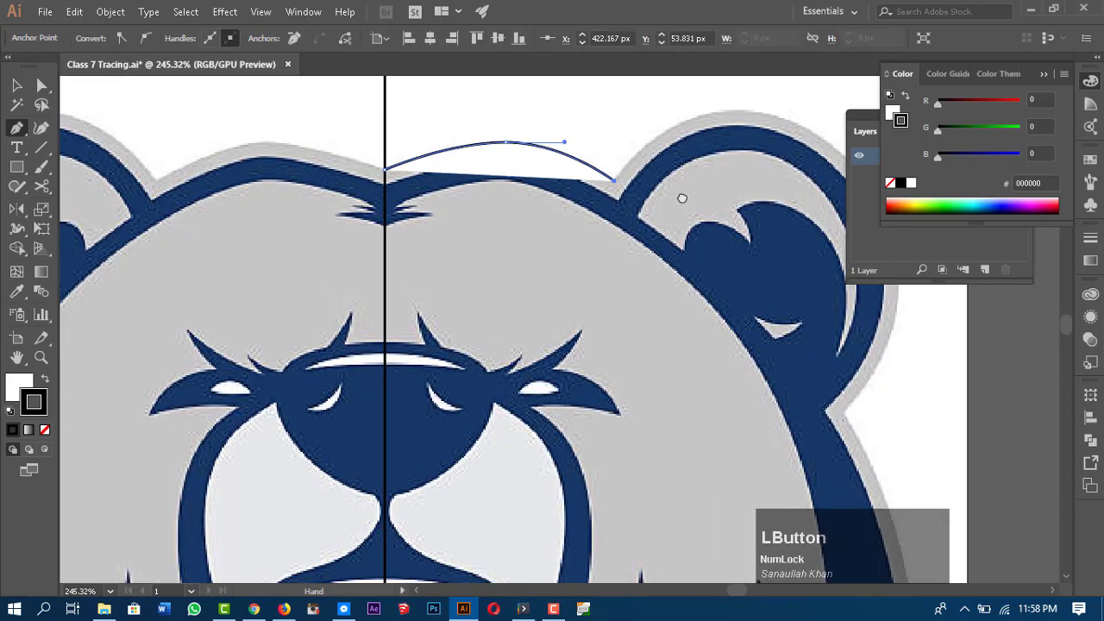
{"action": "left_click_drag", "start_coordinate": [580, 211], "coordinate": [556, 233]}
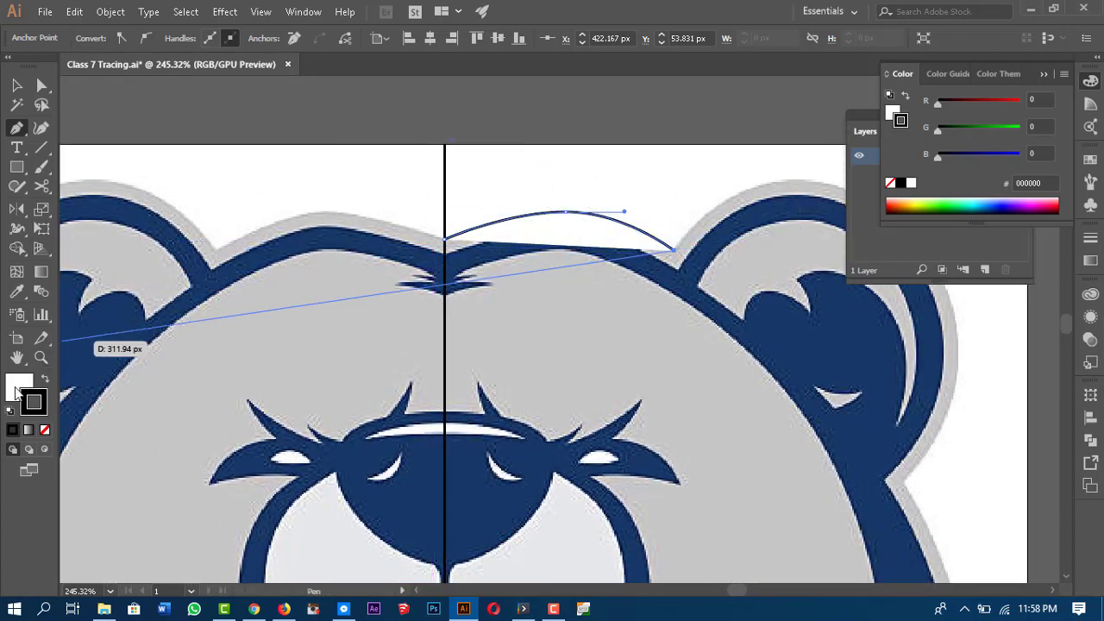
- Set the traced path's fill to None and slightly shorten the curve handle at the crest of the forehead
{"action": "left_click", "coordinate": [12, 392]}
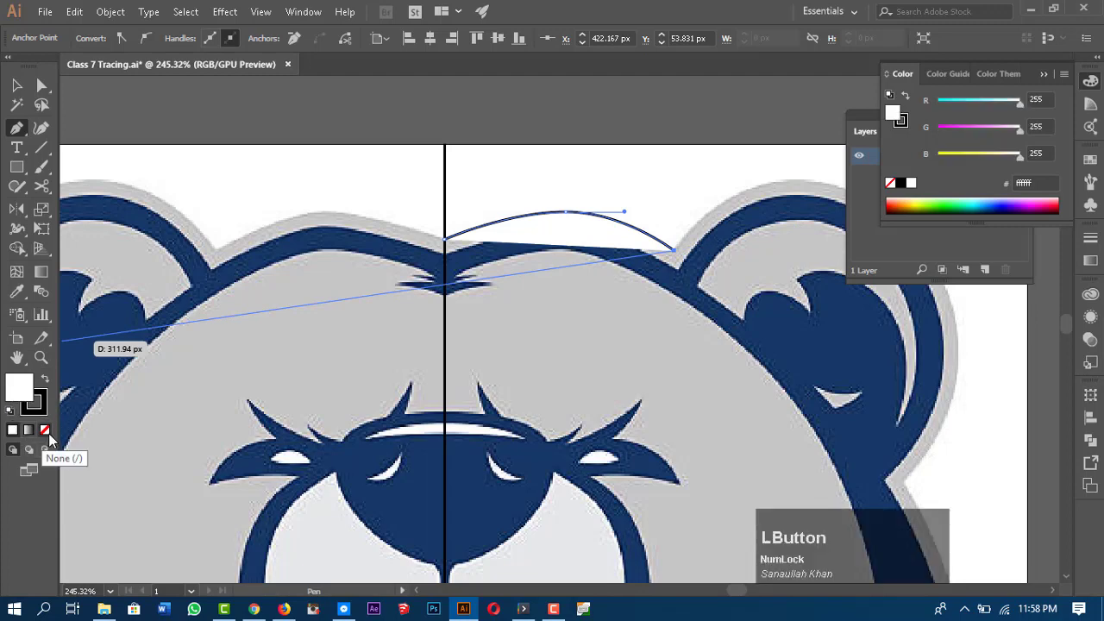
{"action": "left_click", "coordinate": [48, 432]}
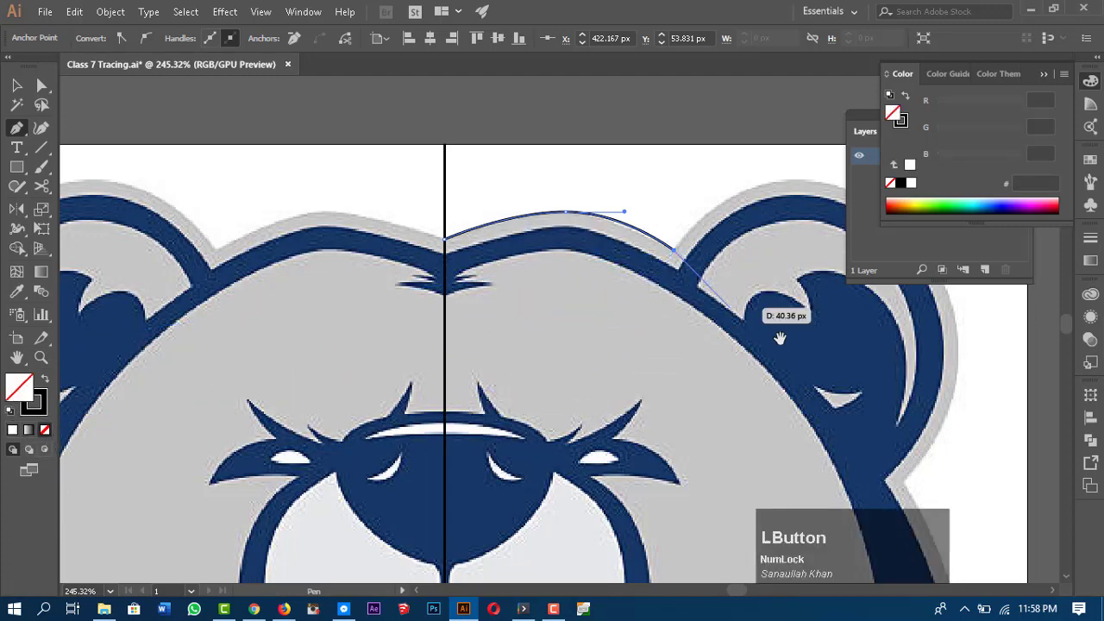
{"action": "left_click_drag", "start_coordinate": [780, 339], "coordinate": [669, 315]}
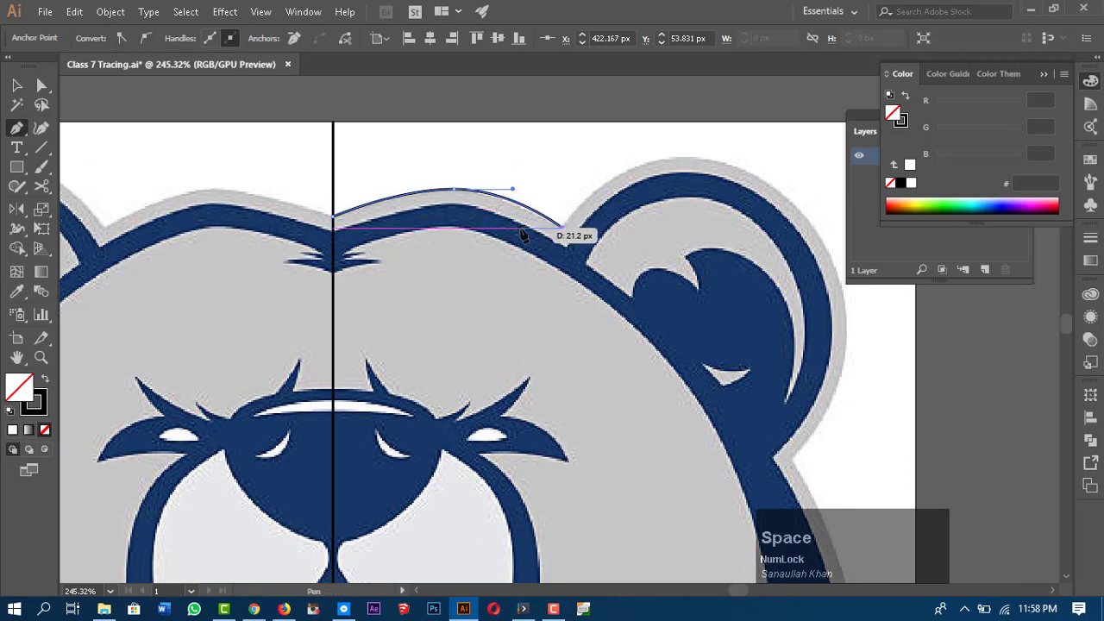
{"action": "left_click_drag", "start_coordinate": [522, 235], "coordinate": [513, 193]}
{"action": "key", "text": "ctrl"}
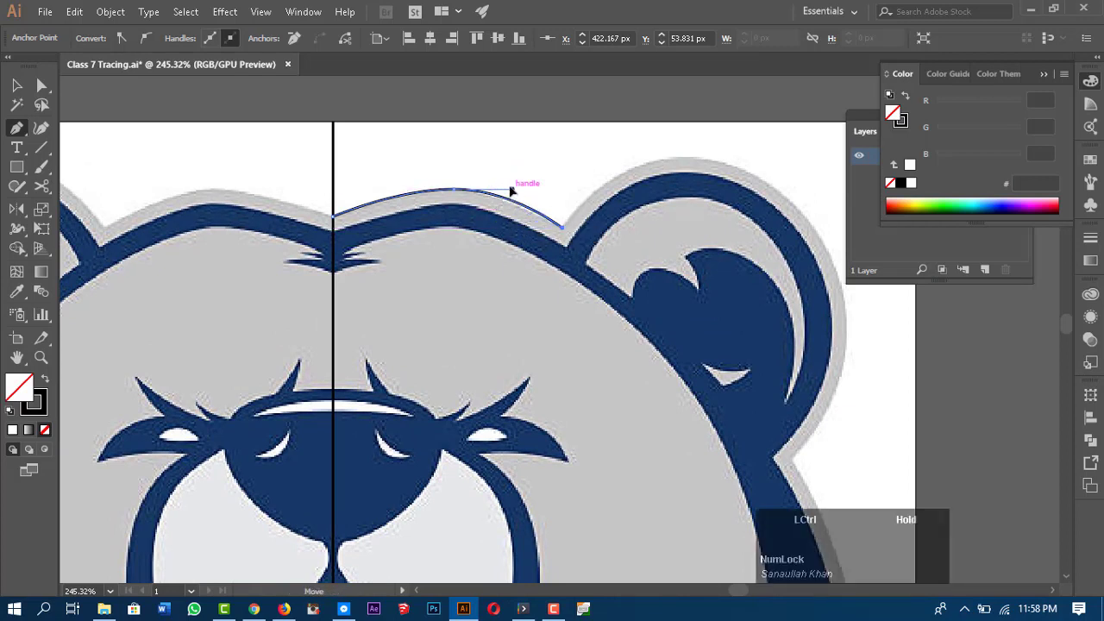
{"action": "left_click_drag", "start_coordinate": [506, 190], "coordinate": [506, 189]}
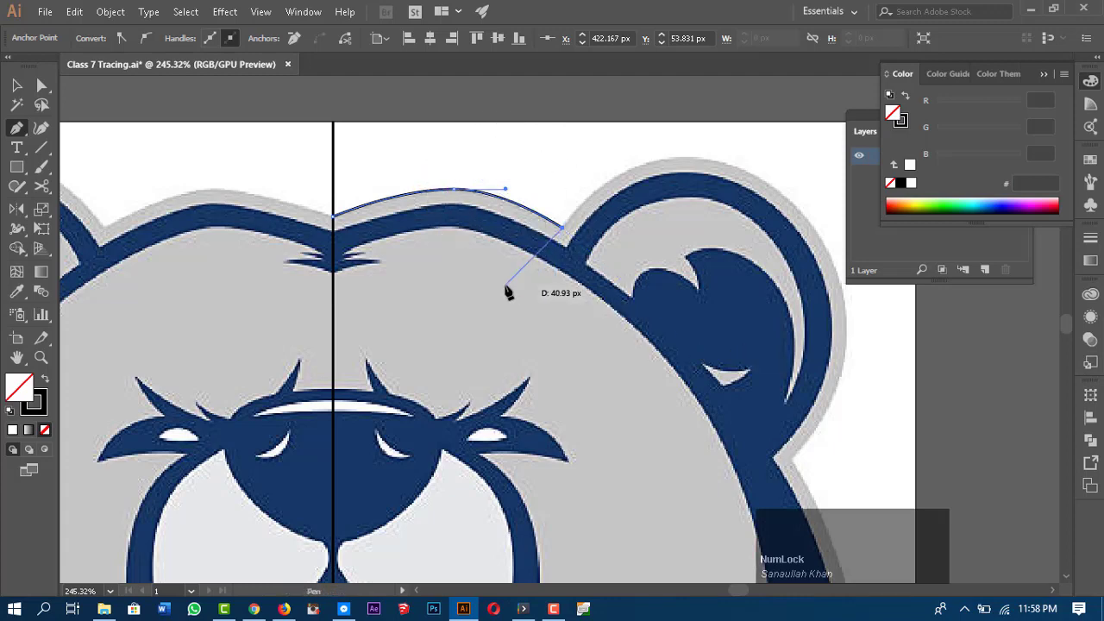
- Continue the Pen path around the outer contour of the right ear with two curved segments, ending at the ear's lower base
{"action": "key", "text": "space"}
{"action": "left_click_drag", "start_coordinate": [754, 337], "coordinate": [565, 305]}
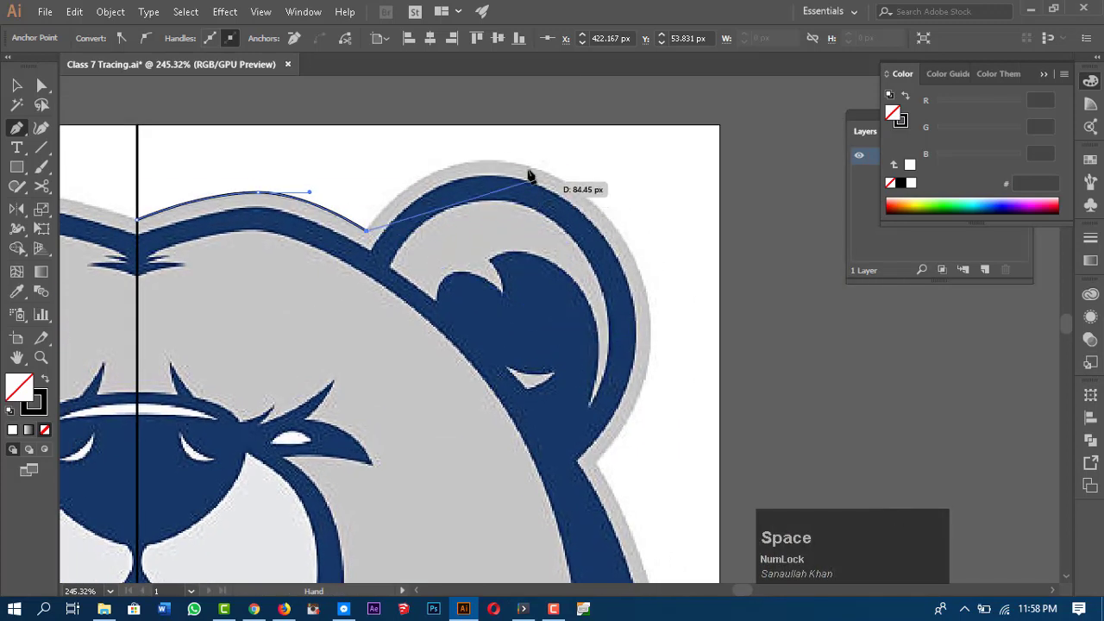
{"action": "left_click_drag", "start_coordinate": [530, 163], "coordinate": [636, 198]}
{"action": "key", "text": "space"}
{"action": "left_click_drag", "start_coordinate": [673, 311], "coordinate": [752, 415]}
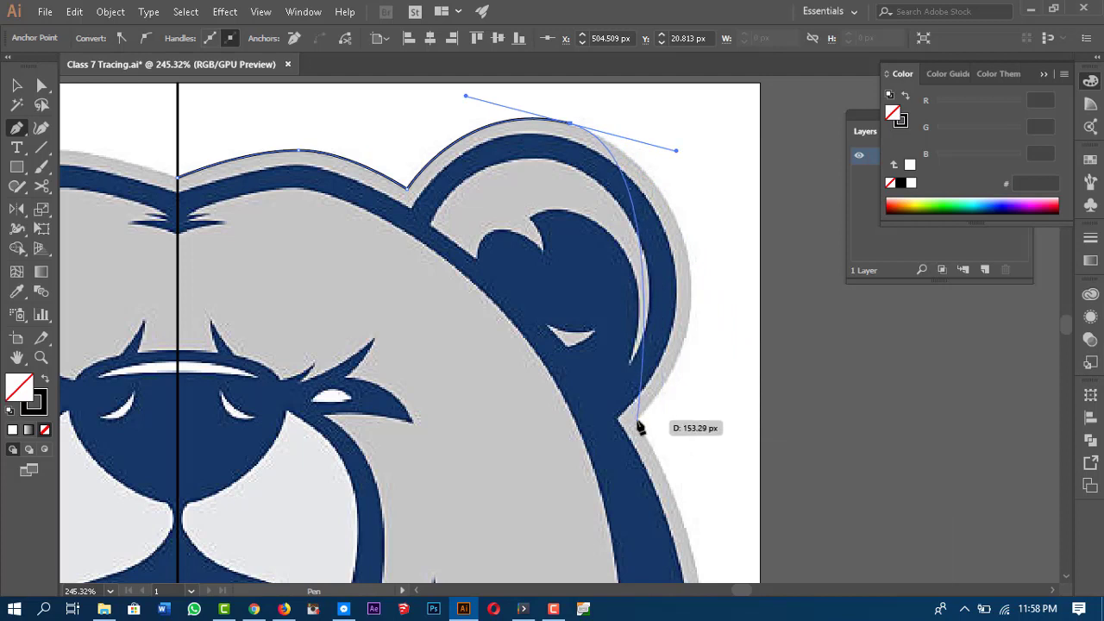
{"action": "left_click_drag", "start_coordinate": [639, 421], "coordinate": [533, 540]}
{"action": "key", "text": "space"}
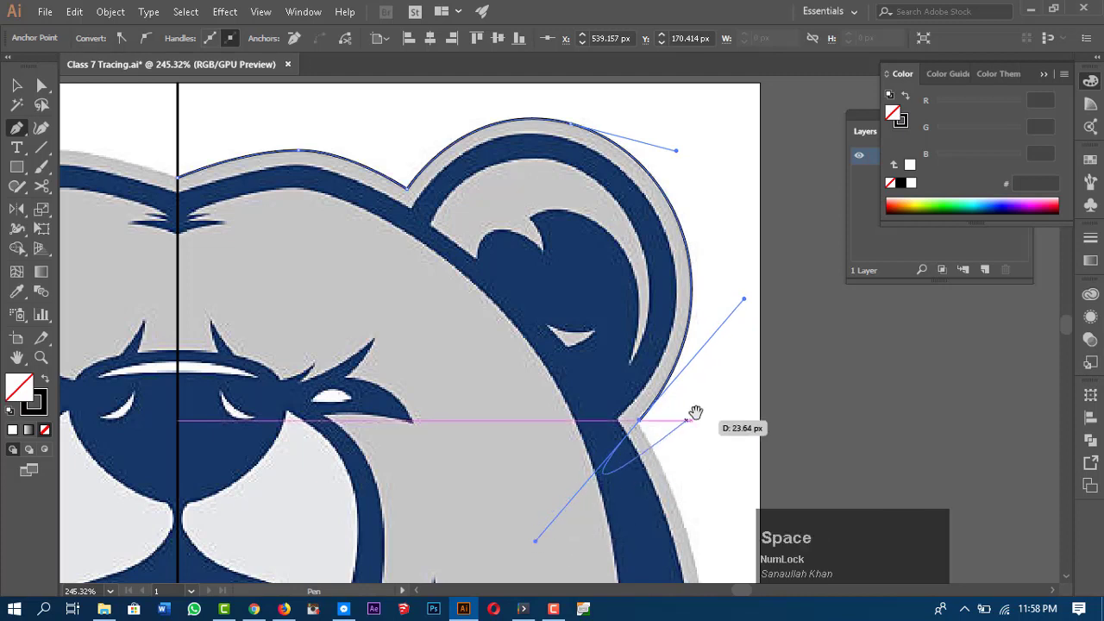
- Redirect the outgoing curve handle at the right ear's lower base downward so it follows the outer cheek contour
{"action": "left_click_drag", "start_coordinate": [699, 414], "coordinate": [643, 409]}
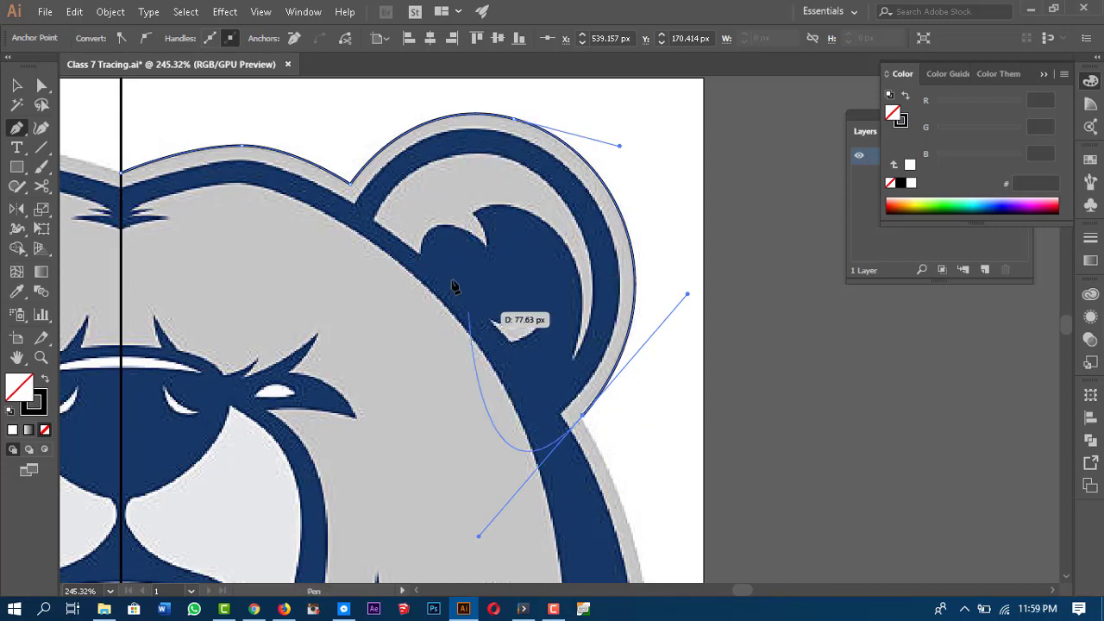
{"action": "key", "text": "space"}
{"action": "left_click", "coordinate": [673, 445]}
{"action": "left_click_drag", "start_coordinate": [673, 446], "coordinate": [661, 289]}
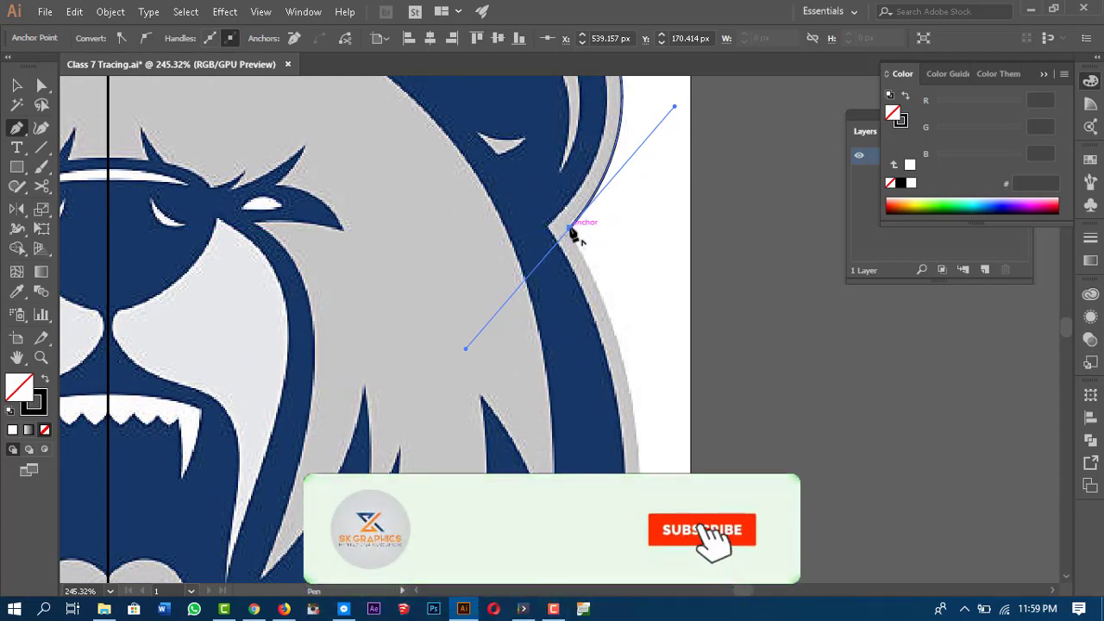
{"action": "left_click_drag", "start_coordinate": [569, 233], "coordinate": [468, 356]}
{"action": "key", "text": "alt"}
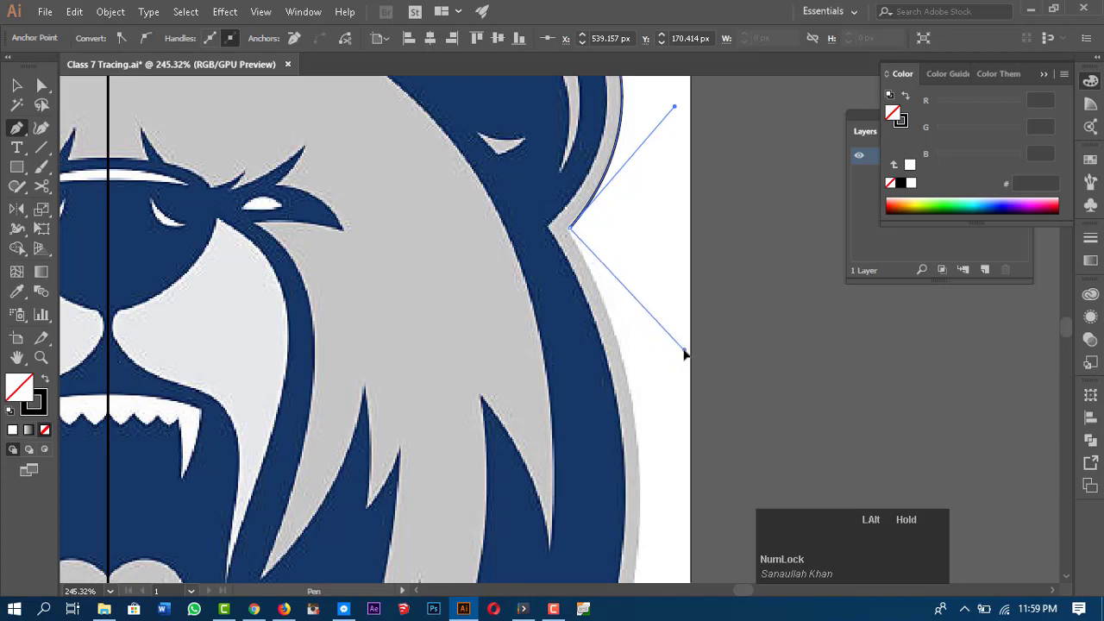
{"action": "left_click_drag", "start_coordinate": [481, 399], "coordinate": [584, 388]}
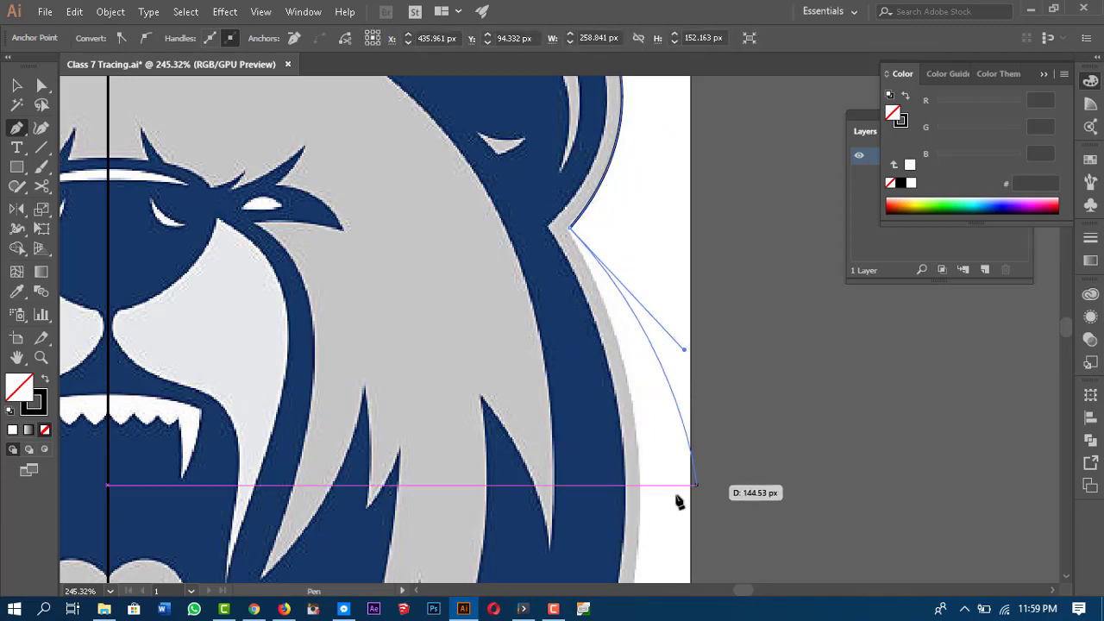
{"action": "key", "text": "alt"}
{"action": "left_click_drag", "start_coordinate": [685, 350], "coordinate": [666, 356]}
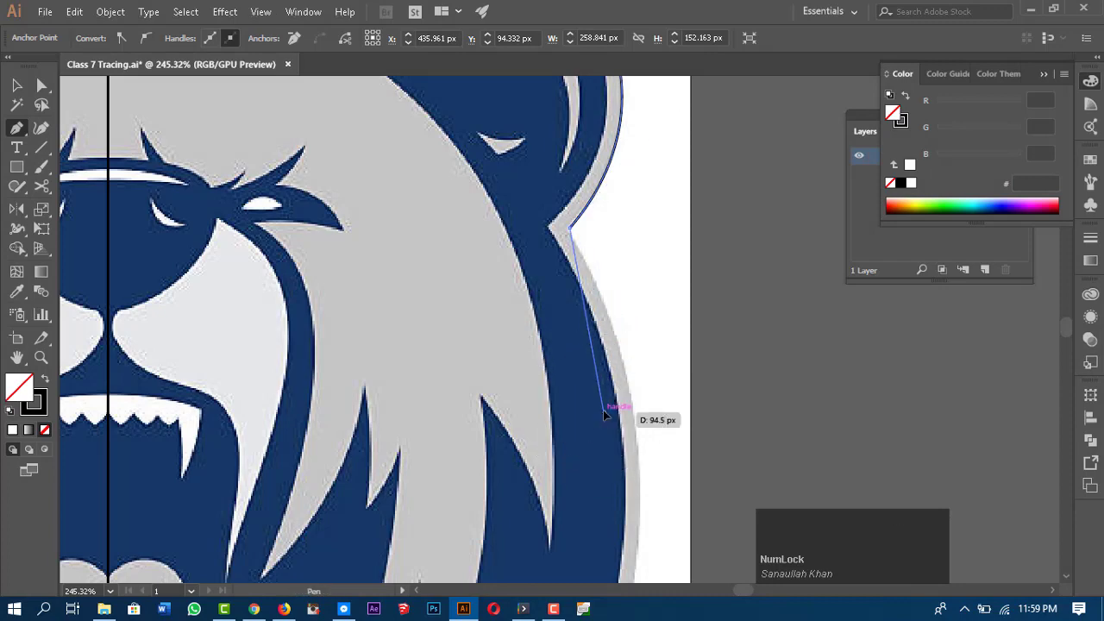
{"action": "scroll", "coordinate": [635, 402], "scroll_direction": "down", "scroll_amount": 4}
{"action": "left_click_drag", "start_coordinate": [675, 356], "coordinate": [669, 410]}
{"action": "key", "text": "alt"}
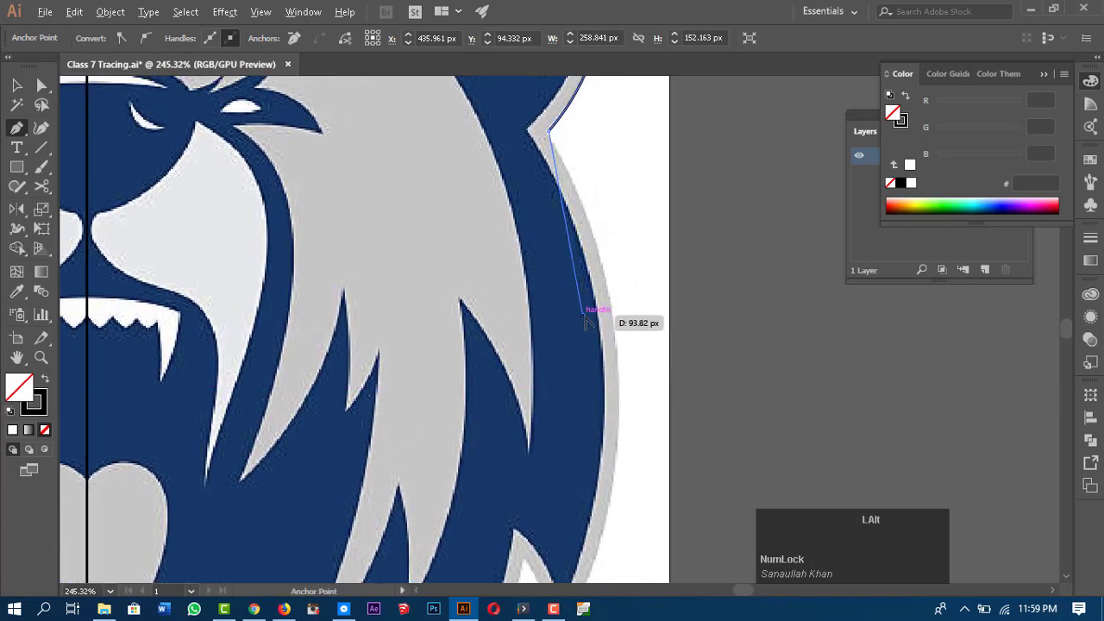
{"action": "left_click_drag", "start_coordinate": [587, 323], "coordinate": [673, 227]}
- Continue the Pen path with one long curve down the outer cheek to the tip of the upper fur tuft
{"action": "key", "text": "ctrl+minus"}
{"action": "key", "text": "ctrl+0"}
{"action": "key", "text": "ctrl+equal"}
{"action": "key", "text": "ctrl+0"}
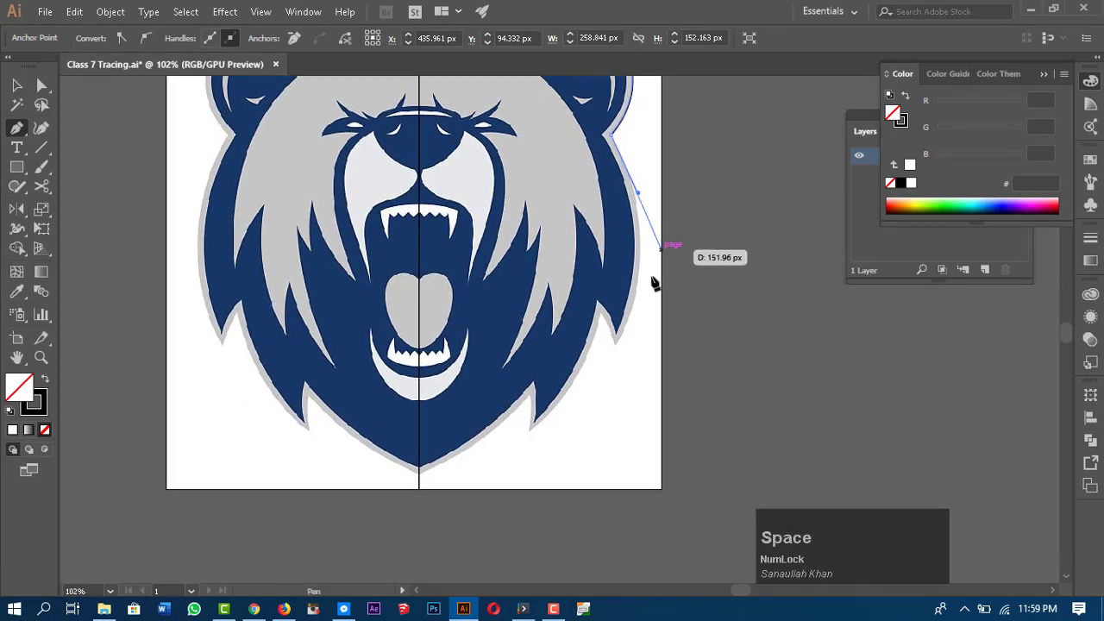
{"action": "left_click", "coordinate": [616, 346]}
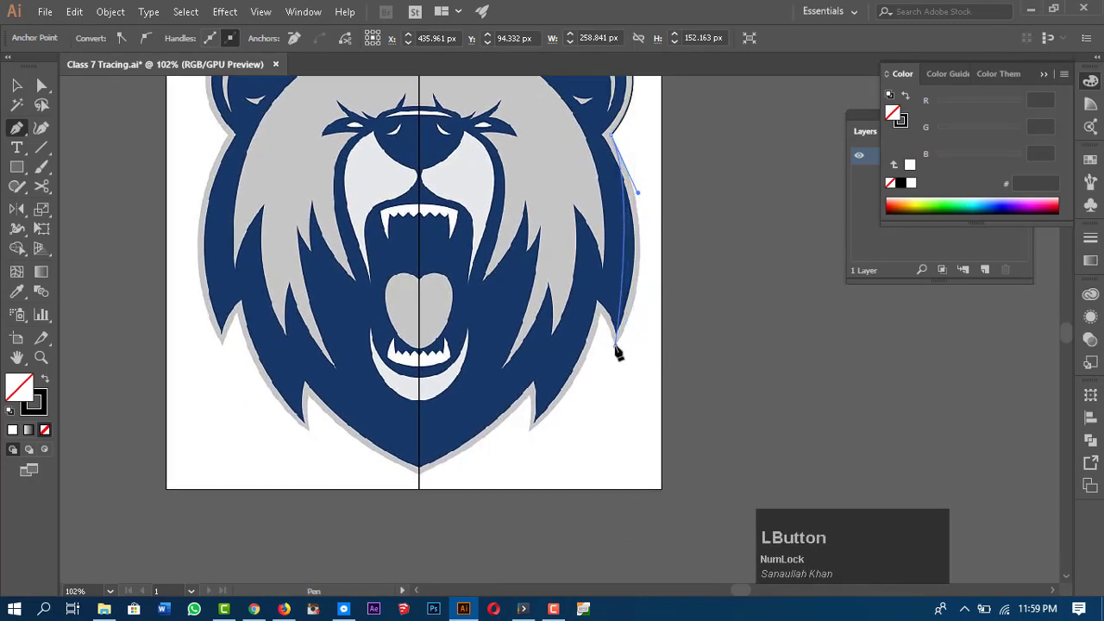
{"action": "left_click_drag", "start_coordinate": [585, 423], "coordinate": [566, 440]}
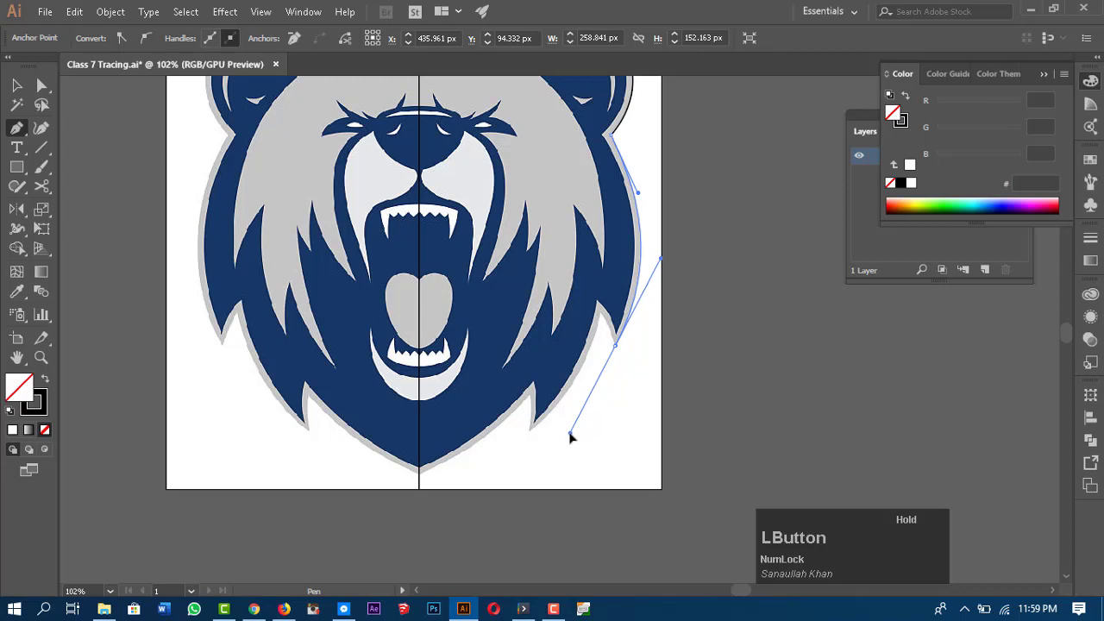
{"action": "left_click_drag", "start_coordinate": [569, 438], "coordinate": [570, 437]}
{"action": "scroll", "coordinate": [636, 402], "scroll_direction": "up", "scroll_amount": 3}
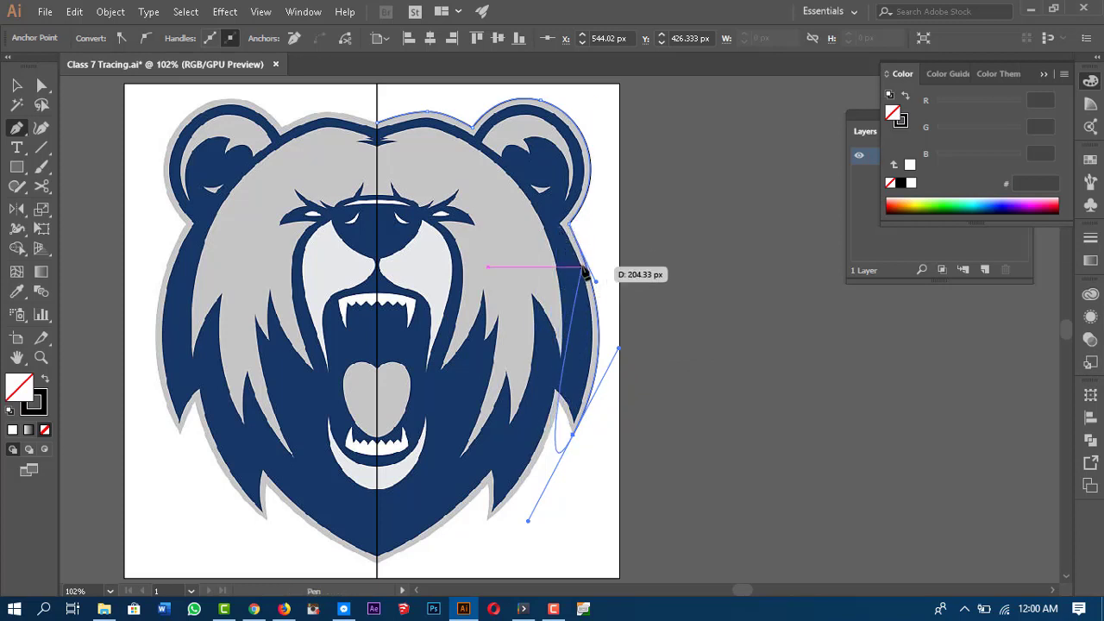
- Remove the outgoing handle at the upper tuft's tip and add a short curved segment up into the adjacent notch
{"action": "key", "text": "ctrl+equal"}
{"action": "key", "text": "ctrl+equal"}
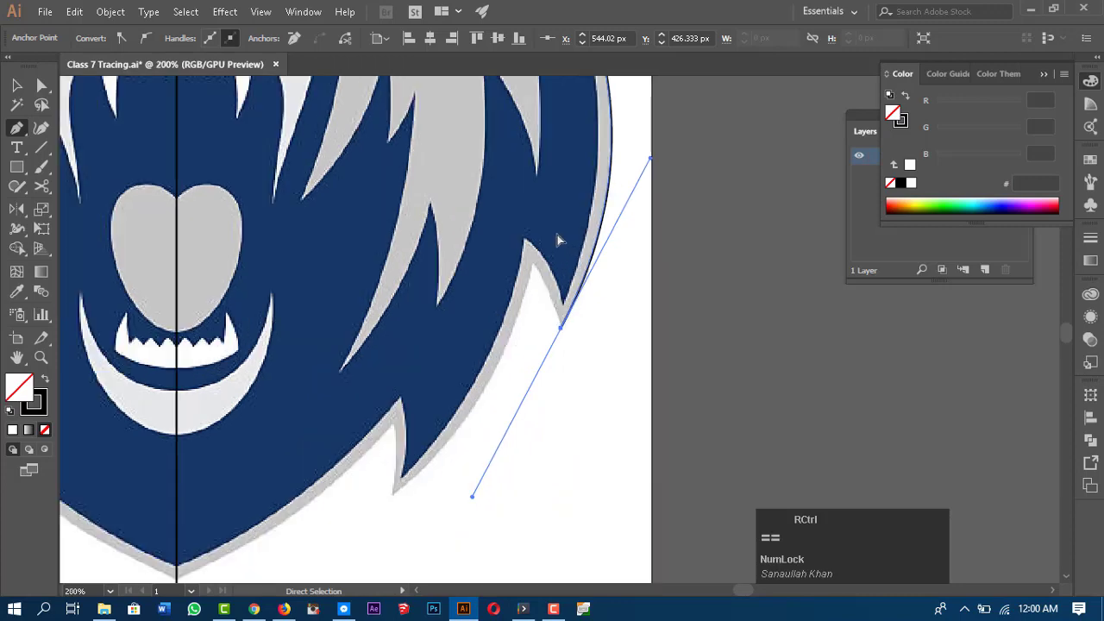
{"action": "key", "text": "ctrl+minus"}
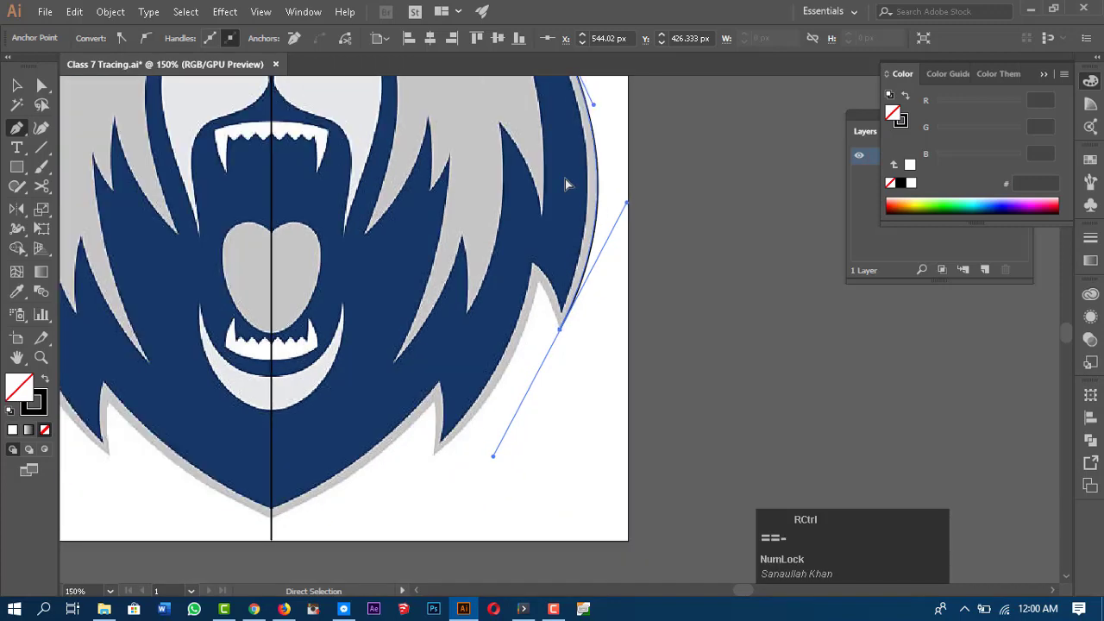
{"action": "key", "text": "ctrl+equal"}
{"action": "key", "text": "ctrl+equal"}
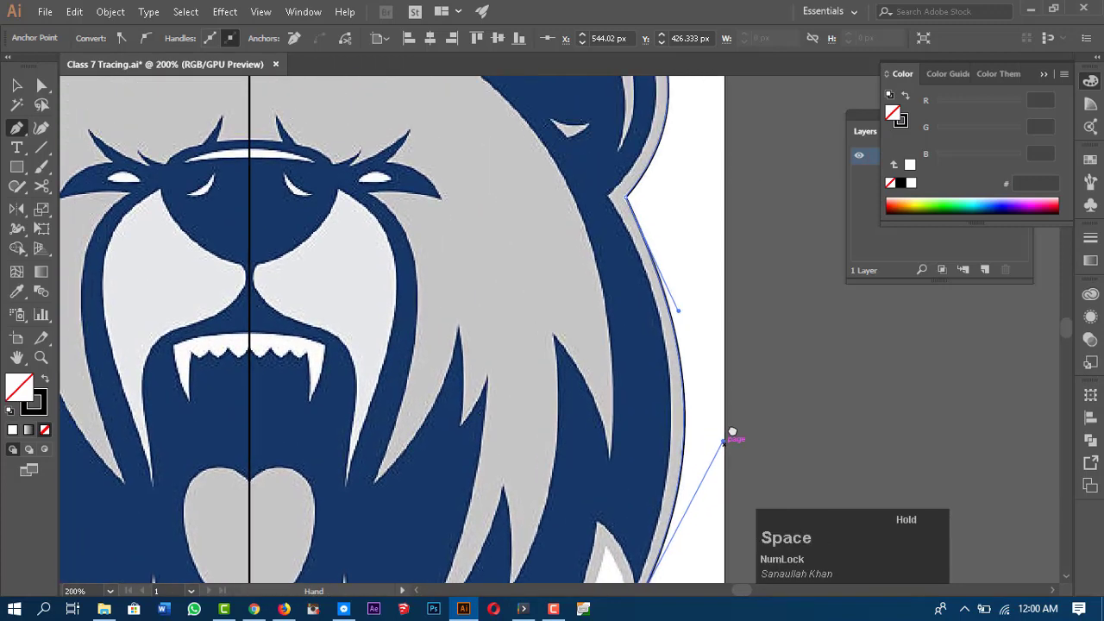
{"action": "left_click_drag", "start_coordinate": [732, 436], "coordinate": [708, 345]}
{"action": "key", "text": "ctrl"}
{"action": "key", "text": "ctrl"}
{"action": "key", "text": "space"}
{"action": "left_click_drag", "start_coordinate": [625, 271], "coordinate": [666, 242]}
{"action": "left_click_drag", "start_coordinate": [727, 418], "coordinate": [736, 388]}
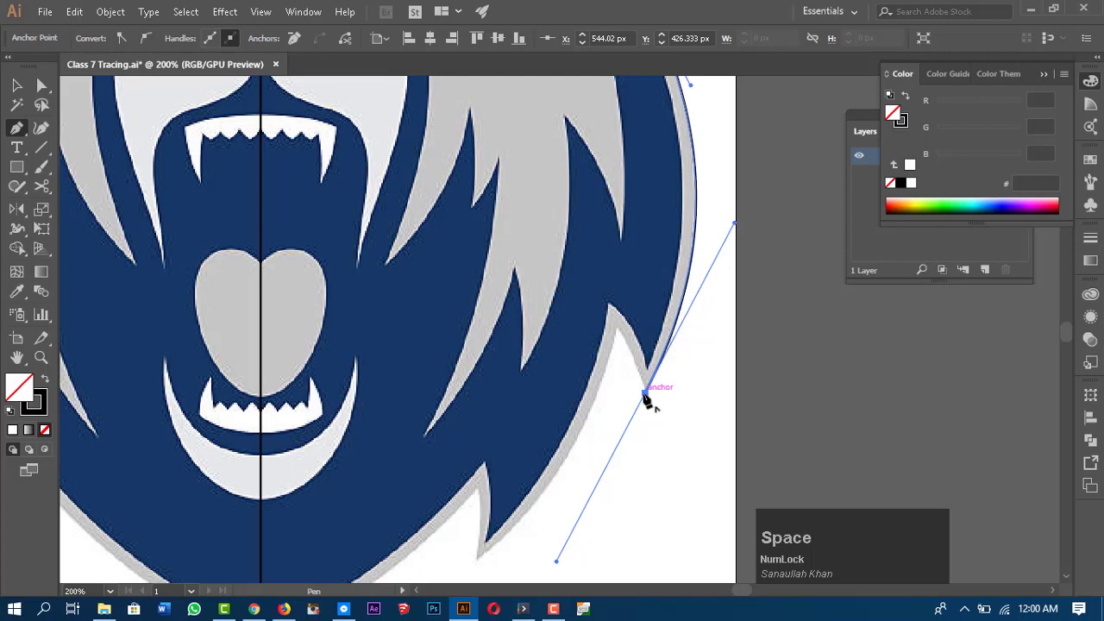
{"action": "left_click", "coordinate": [644, 395]}
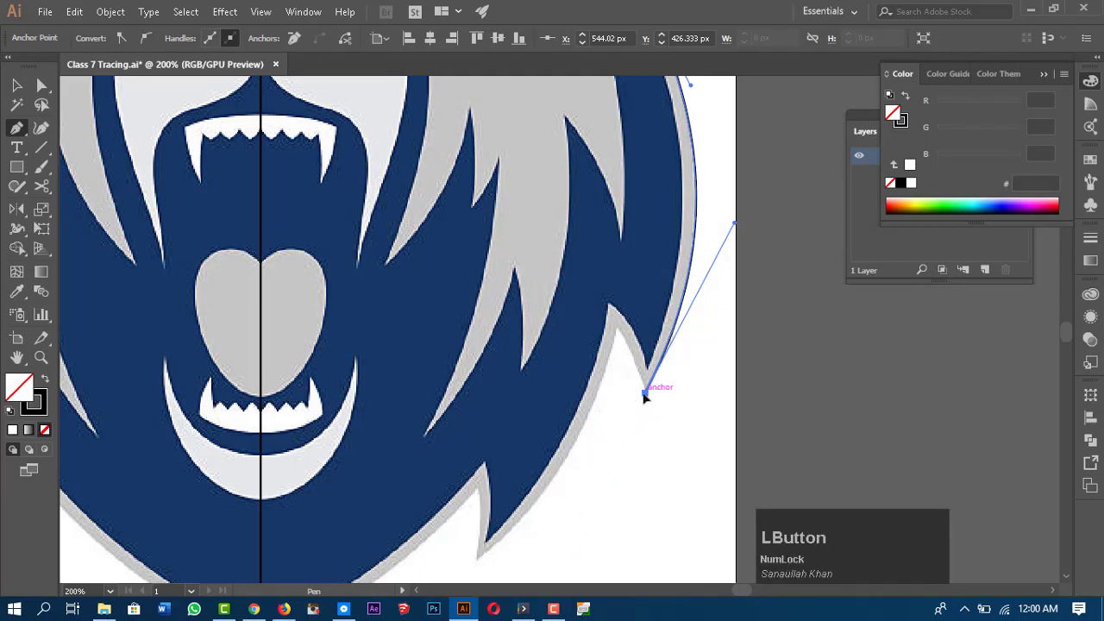
{"action": "left_click", "coordinate": [614, 330]}
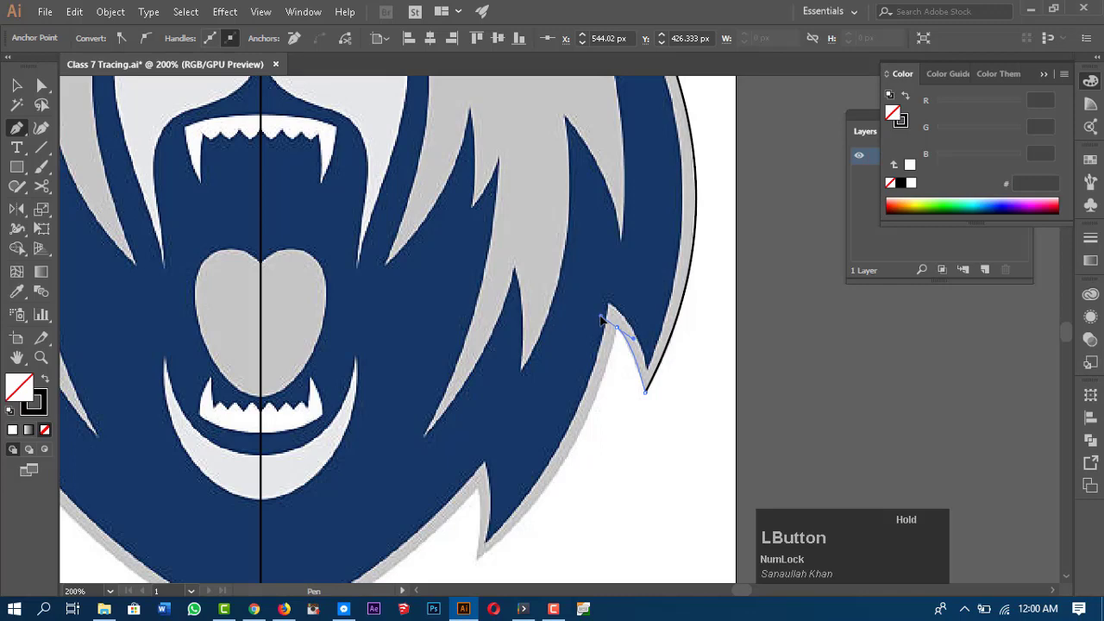
- Make the notch a corner and curve the path down to the lower fur tuft's tip, removing the outgoing handle there
{"action": "key", "text": "space"}
{"action": "left_click_drag", "start_coordinate": [665, 443], "coordinate": [681, 350]}
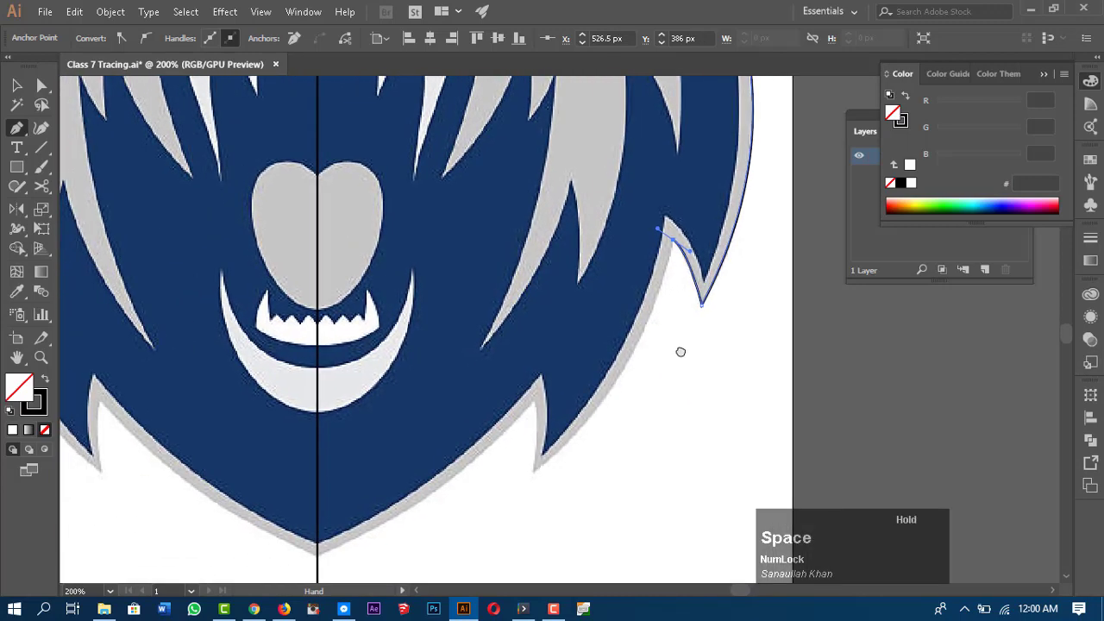
{"action": "left_click", "coordinate": [675, 244]}
{"action": "key", "text": "space"}
{"action": "mouse_move", "coordinate": [616, 423]}
{"action": "left_mouse_down"}
{"action": "mouse_move", "coordinate": [636, 370]}
{"action": "mouse_move", "coordinate": [610, 405]}
{"action": "left_mouse_up"}
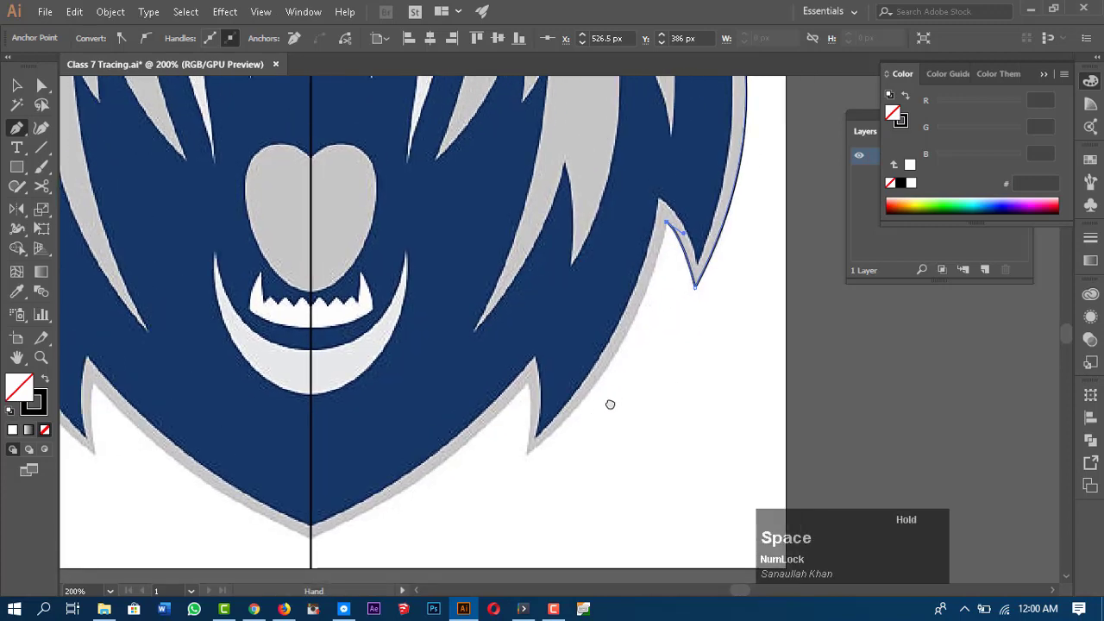
{"action": "left_click_drag", "start_coordinate": [529, 455], "coordinate": [425, 527]}
{"action": "left_click", "coordinate": [529, 455]}
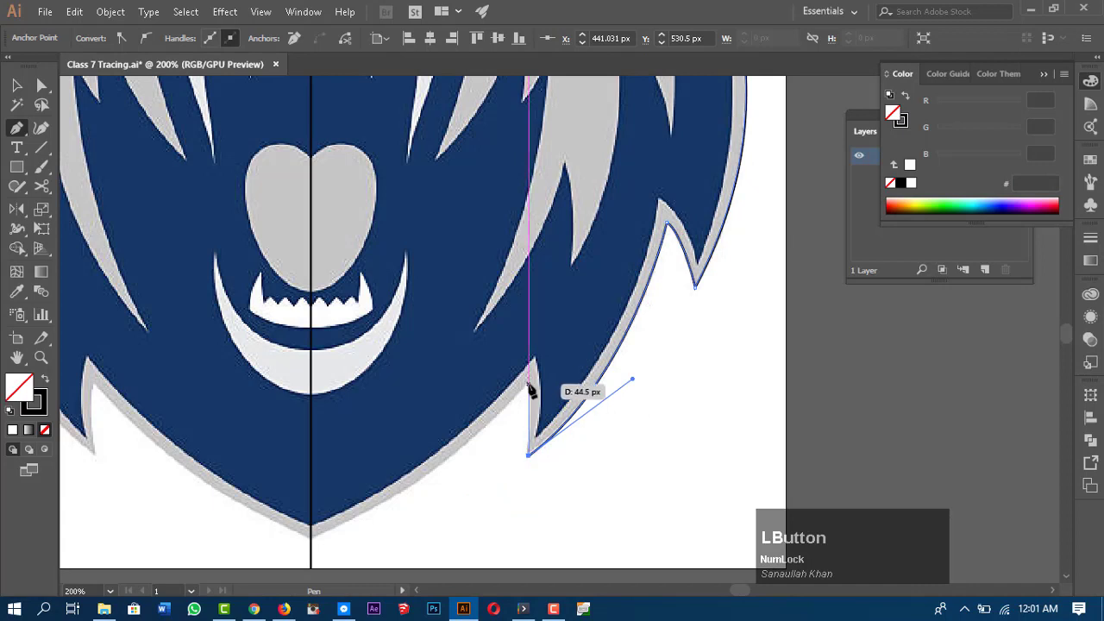
- Continue the path into the lower notch and along the jaw to the chin on the centre line, removing the outgoing handle
{"action": "left_click", "coordinate": [530, 385]}
{"action": "key", "text": "space"}
{"action": "left_click_drag", "start_coordinate": [535, 377], "coordinate": [636, 306]}
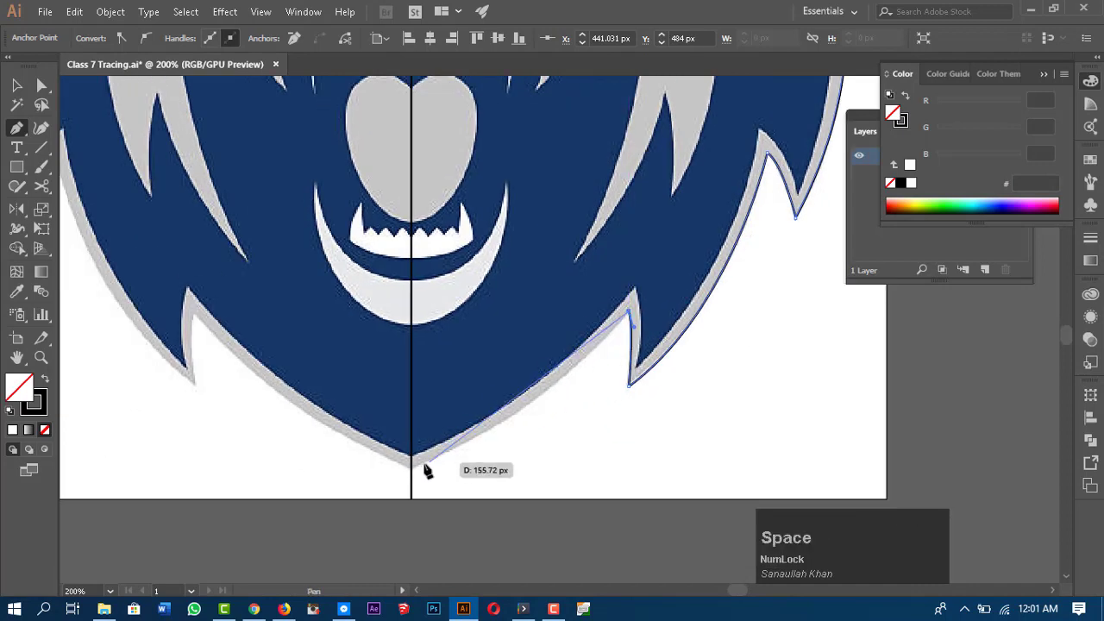
{"action": "left_click_drag", "start_coordinate": [412, 468], "coordinate": [282, 521]}
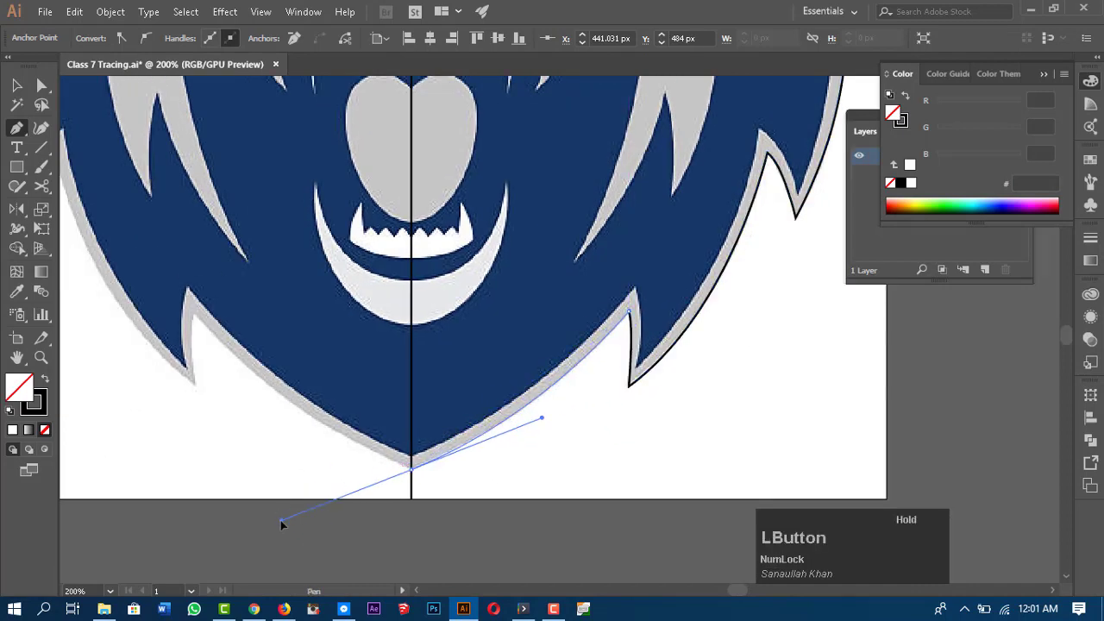
{"action": "left_click", "coordinate": [411, 468]}
{"action": "left_click", "coordinate": [629, 399]}
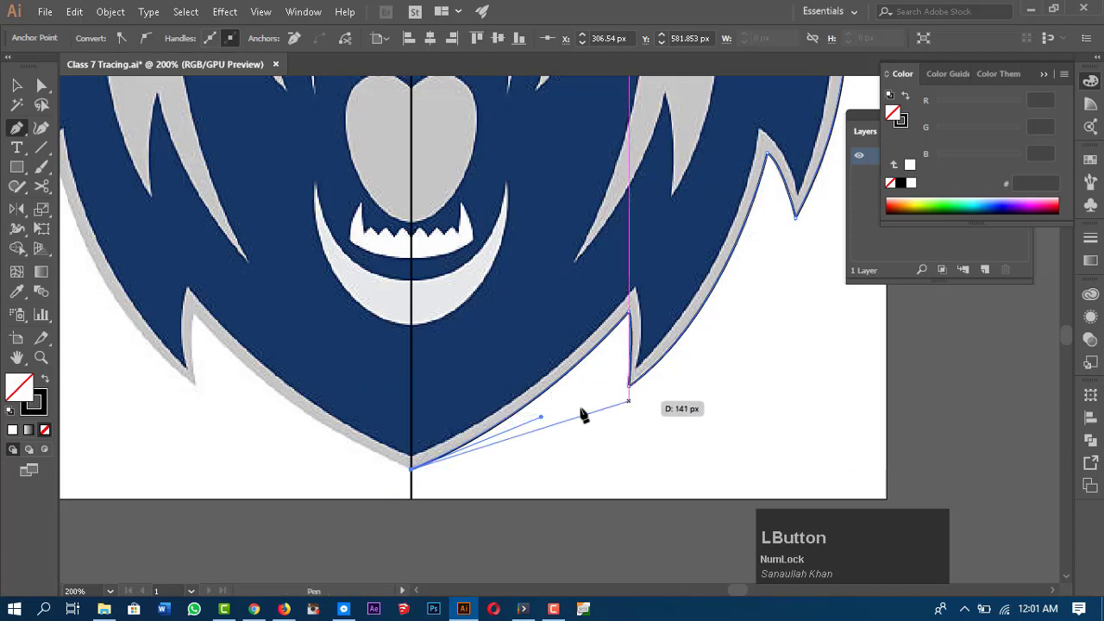
{"action": "key", "text": "ctrl+z"}
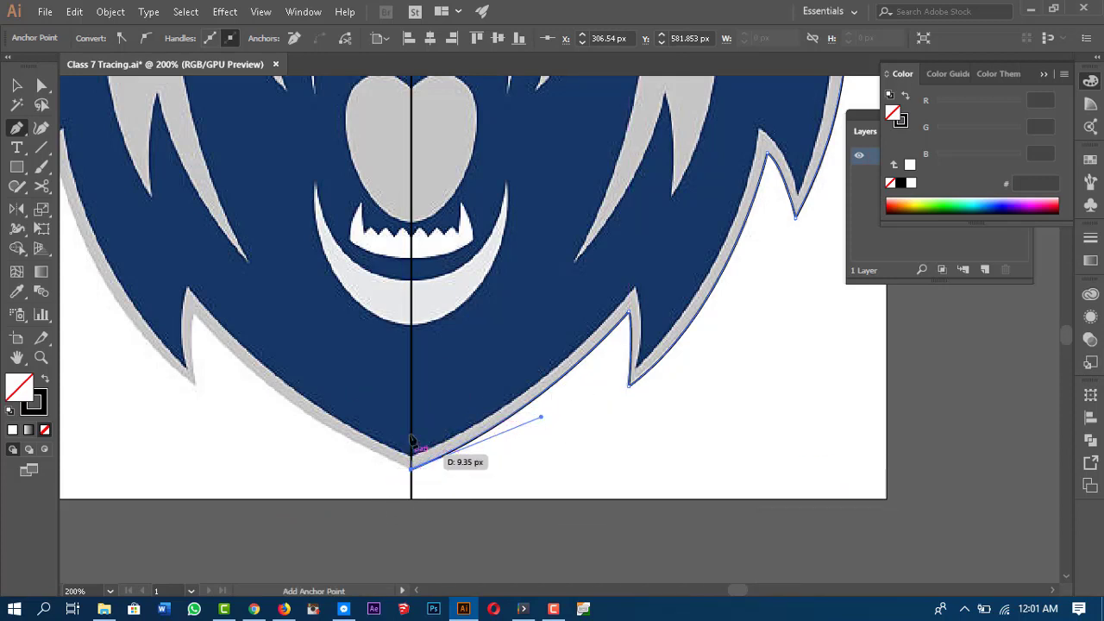
{"action": "key", "text": "ctrl"}
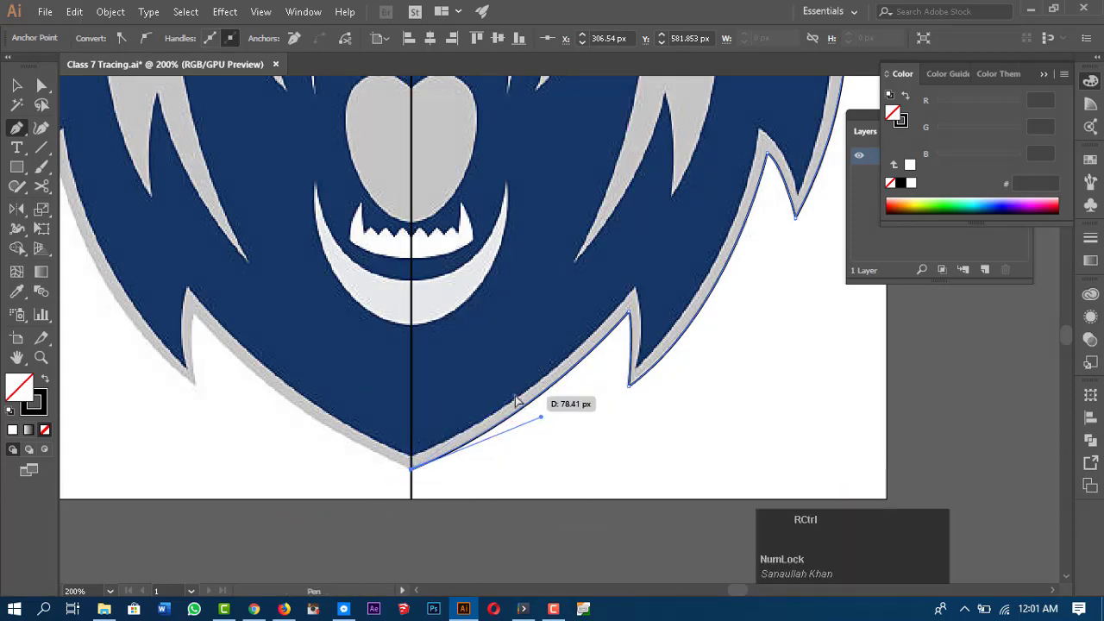
- Close the half-head path with a straight segment up the centre line to its starting anchor on the forehead
{"action": "key", "text": "ctrl+minus"}
{"action": "key", "text": "ctrl+minus"}
{"action": "left_click_drag", "start_coordinate": [631, 254], "coordinate": [516, 447]}
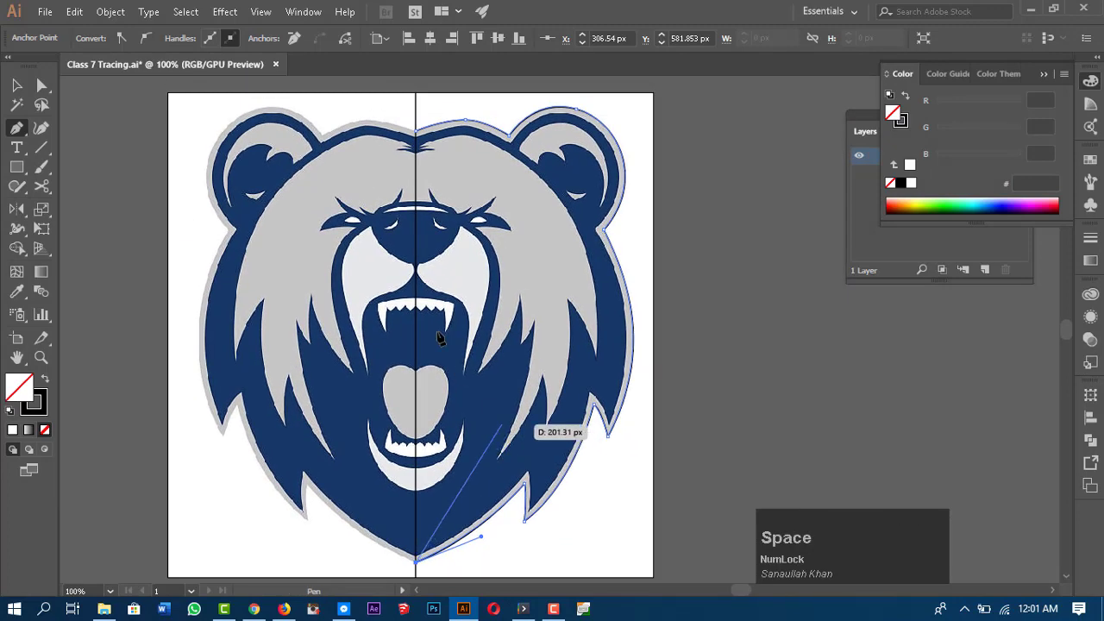
{"action": "left_click", "coordinate": [418, 138]}
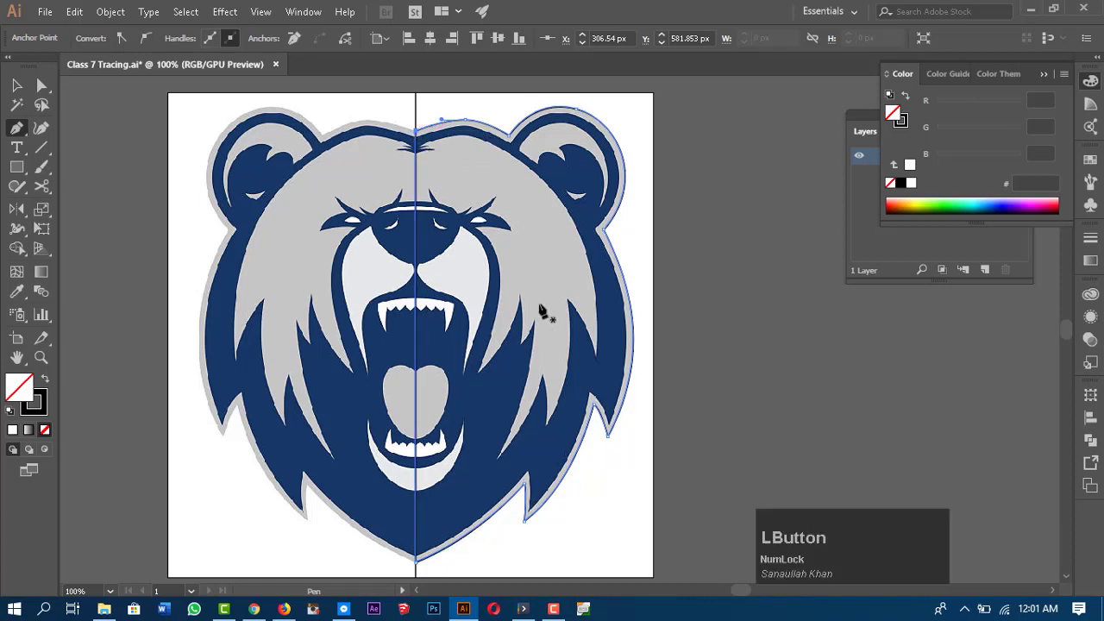
{"action": "left_click_drag", "start_coordinate": [711, 375], "coordinate": [714, 378]}
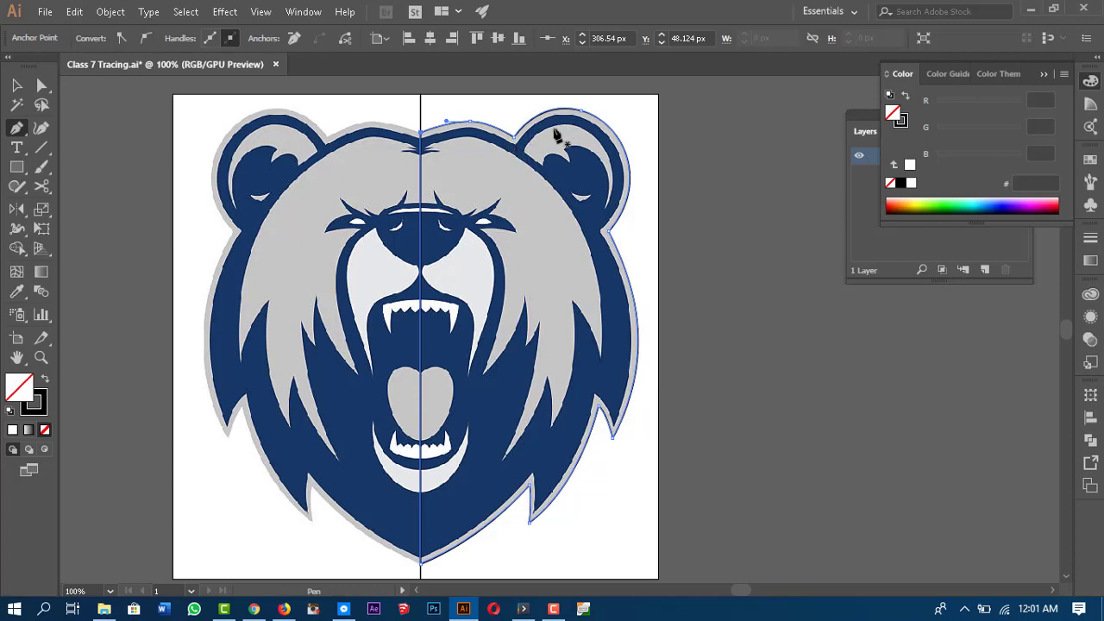
- Fill the closed half-head shape with the outline's light grey (c1c7c7) using the Eyedropper, then send the shape to the back
{"action": "left_click", "coordinate": [17, 297]}
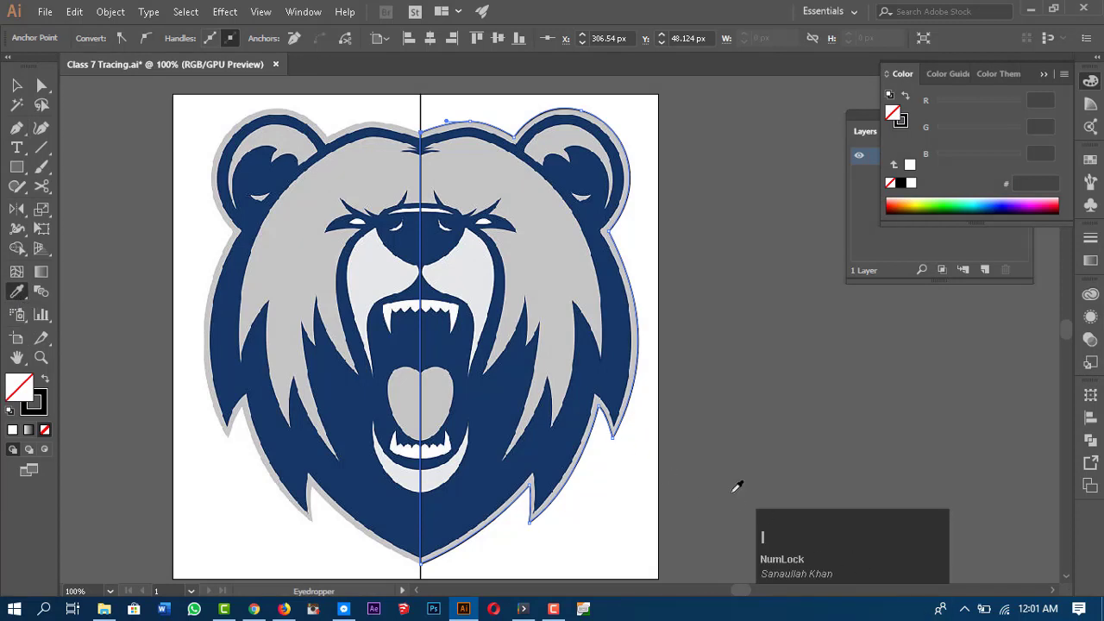
{"action": "left_click", "coordinate": [631, 185]}
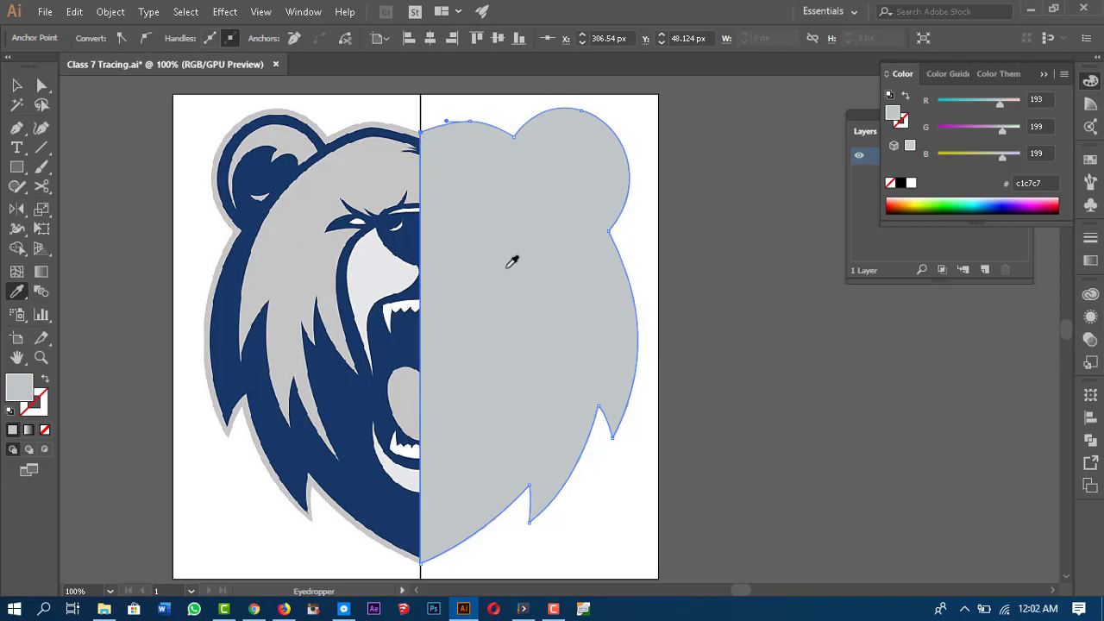
{"action": "key", "text": "v"}
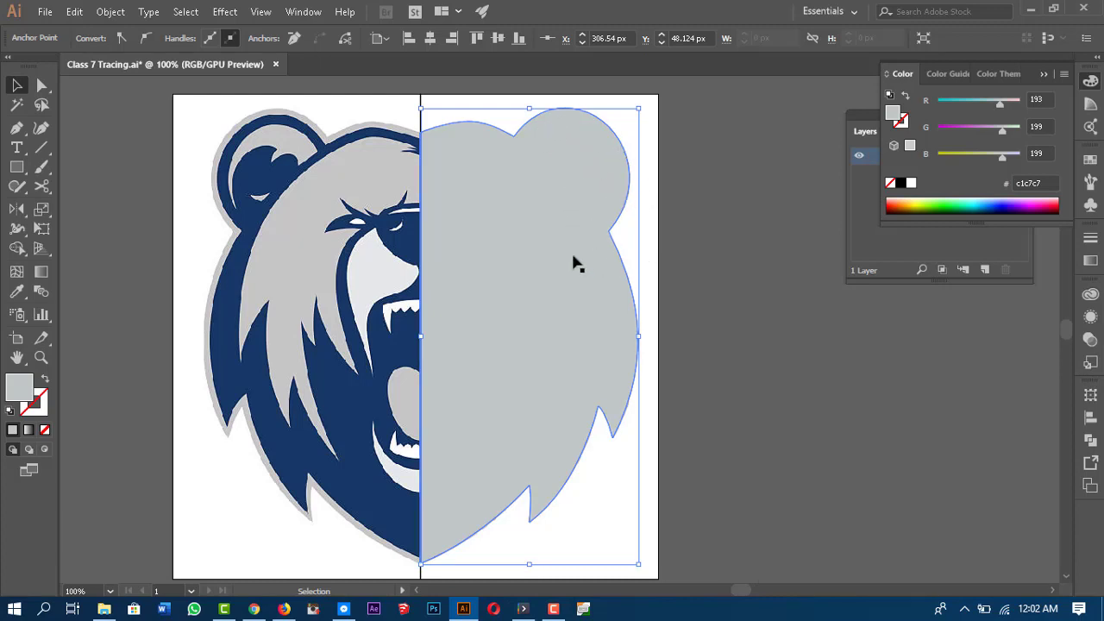
{"action": "right_click", "coordinate": [539, 220]}
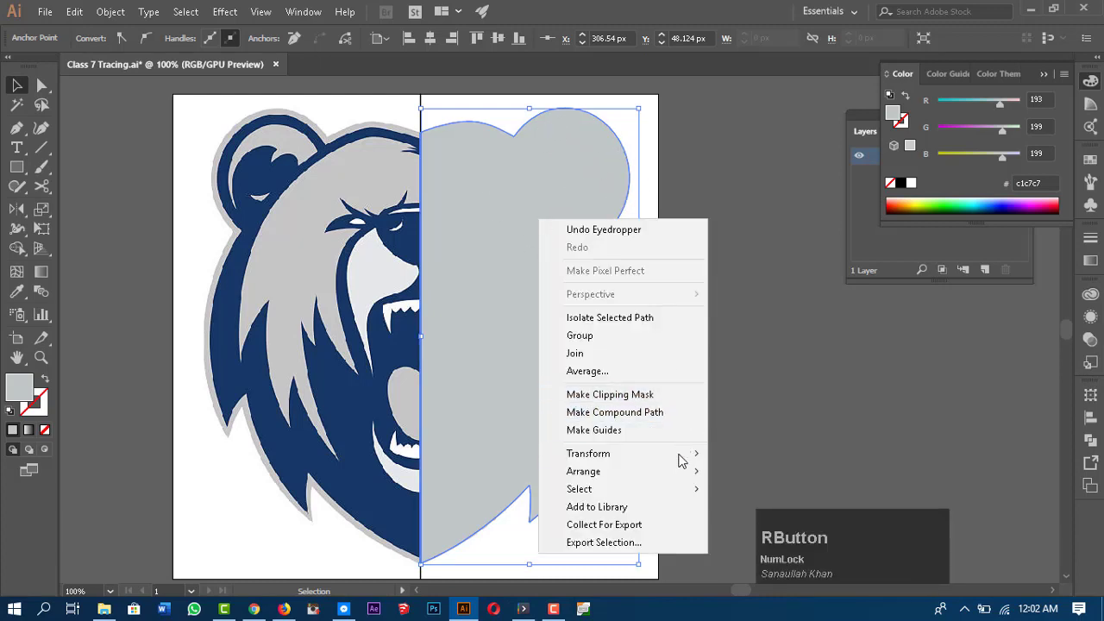
{"action": "mouse_move", "coordinate": [676, 473]}
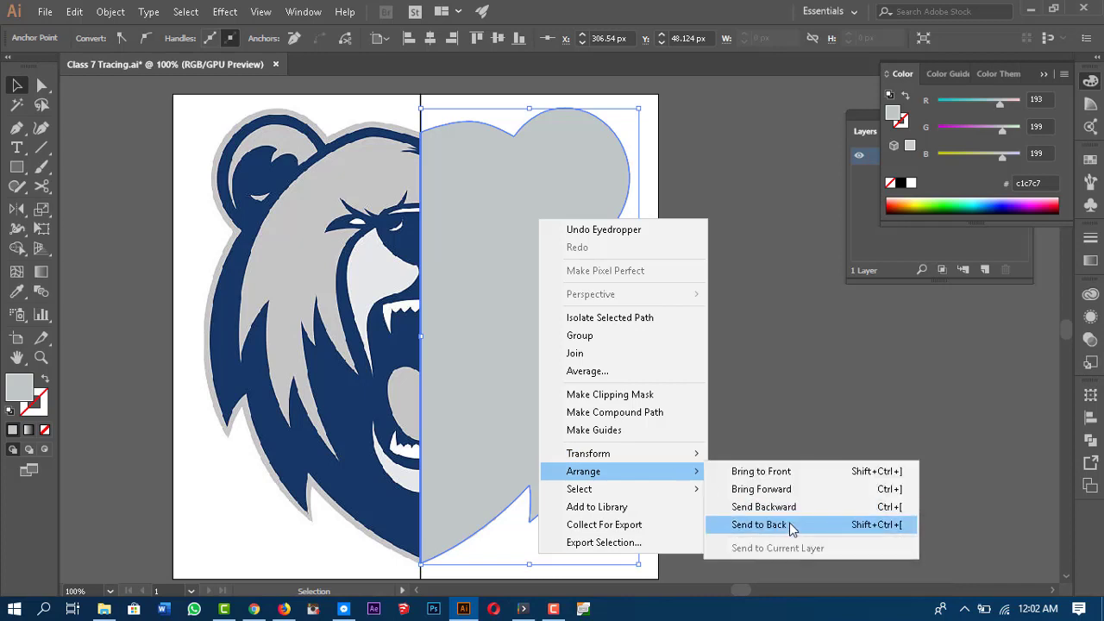
{"action": "left_click", "coordinate": [759, 525]}
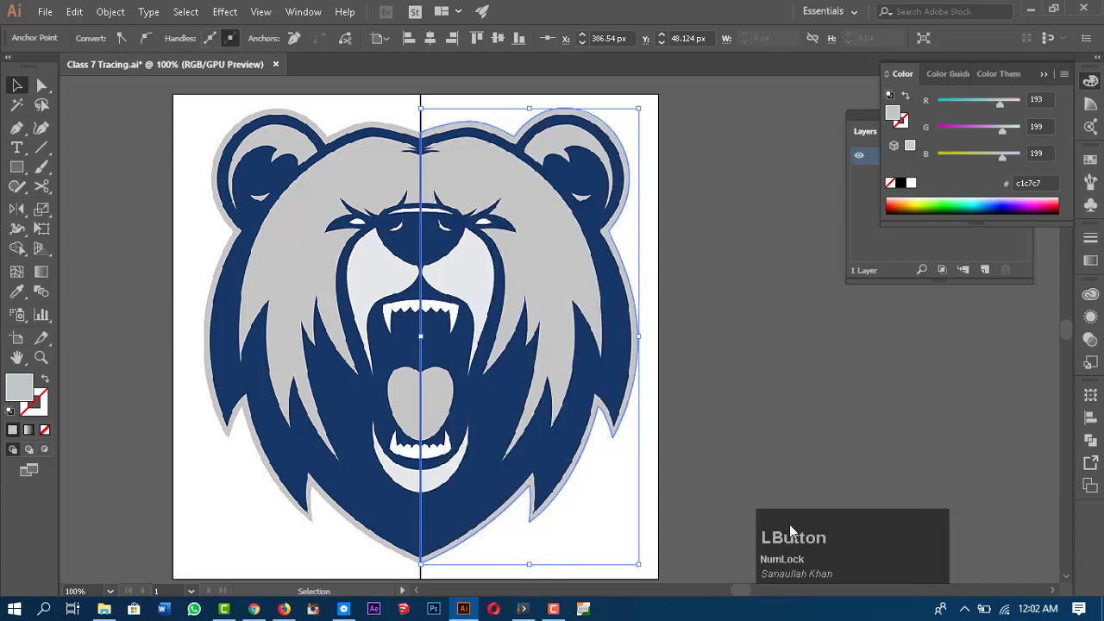
{"action": "left_click", "coordinate": [725, 255]}
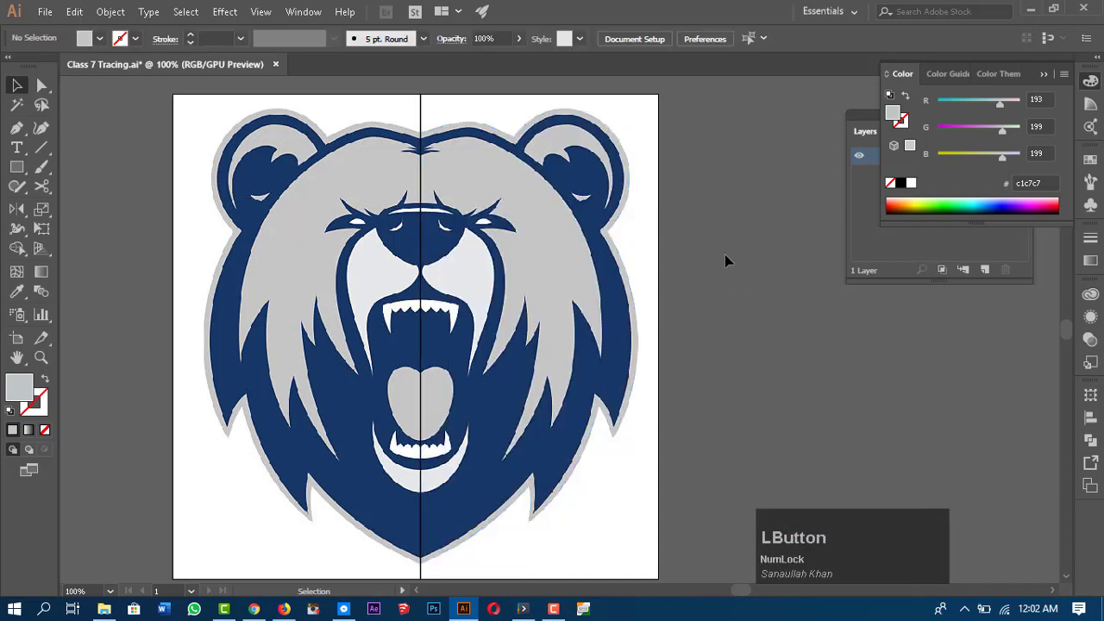
- Offset the grey half-head path by -9 px with miter joins and a miter limit of 4
{"action": "left_click", "coordinate": [493, 129]}
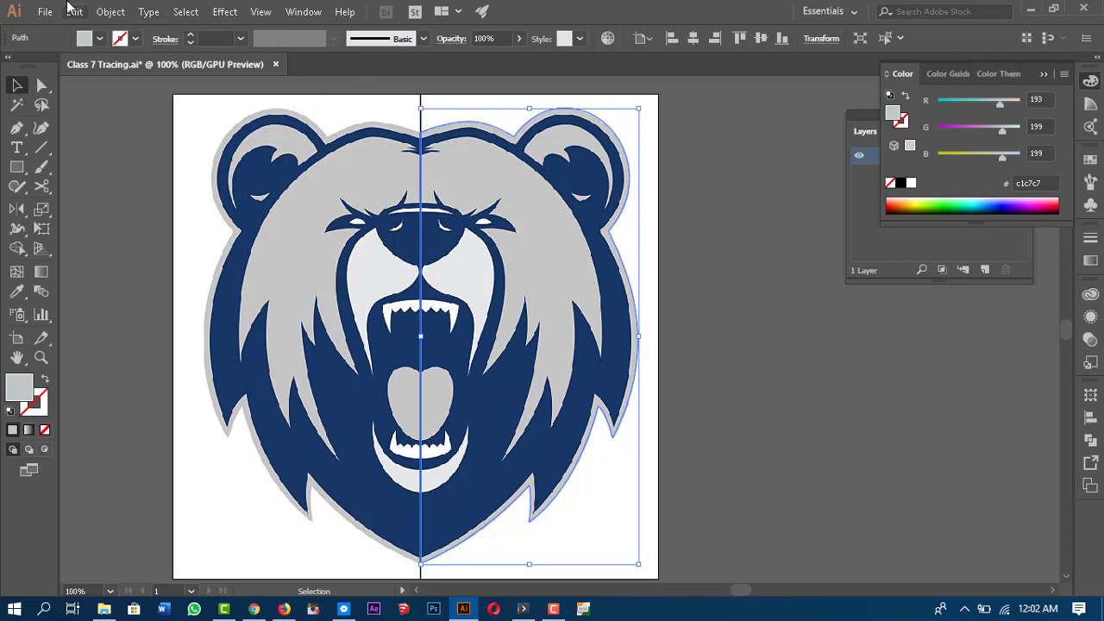
{"action": "left_click", "coordinate": [98, 13]}
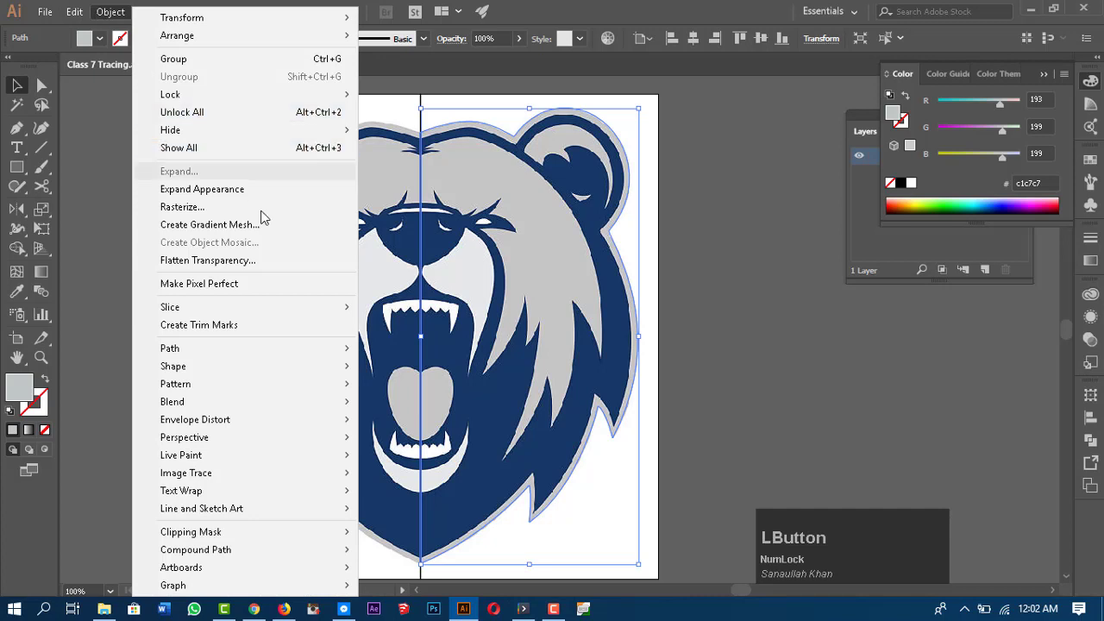
{"action": "mouse_move", "coordinate": [298, 355]}
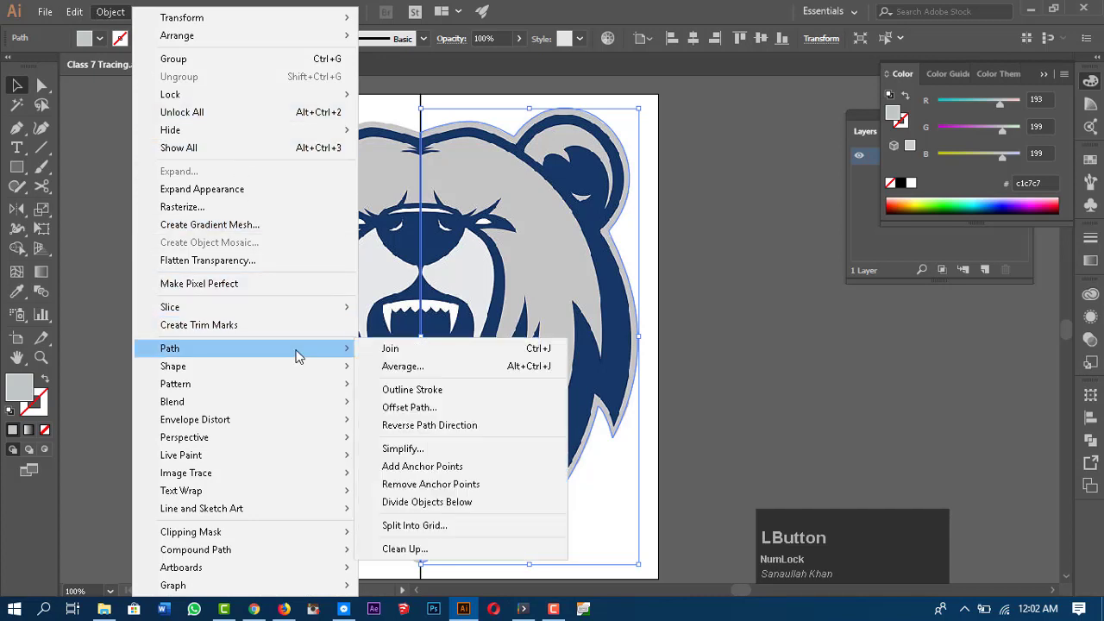
{"action": "left_click", "coordinate": [438, 412]}
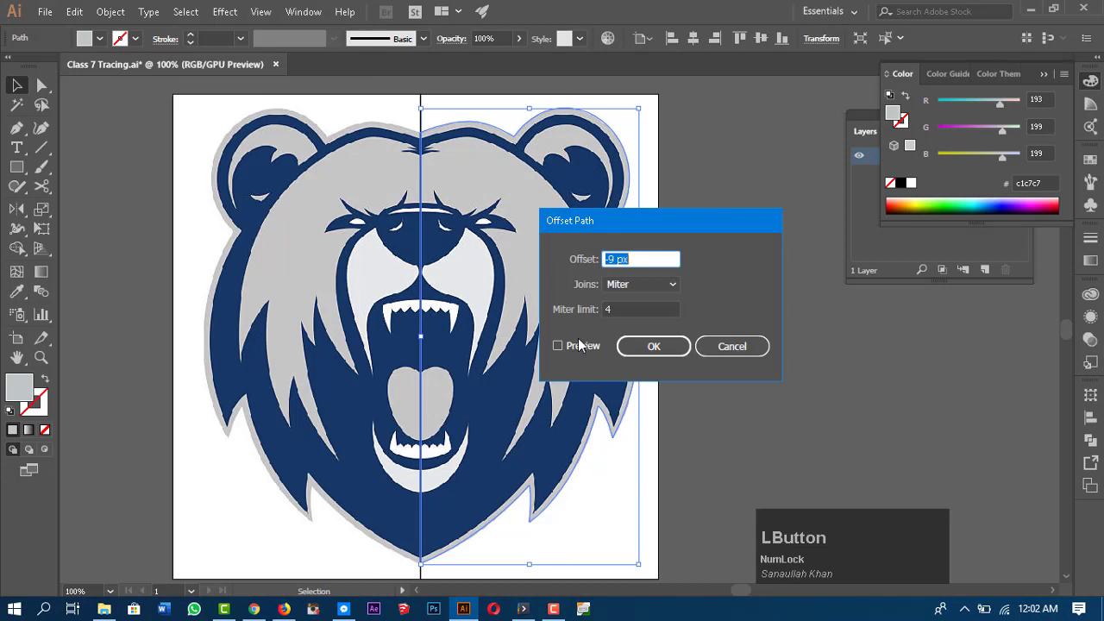
{"action": "left_click", "coordinate": [557, 346]}
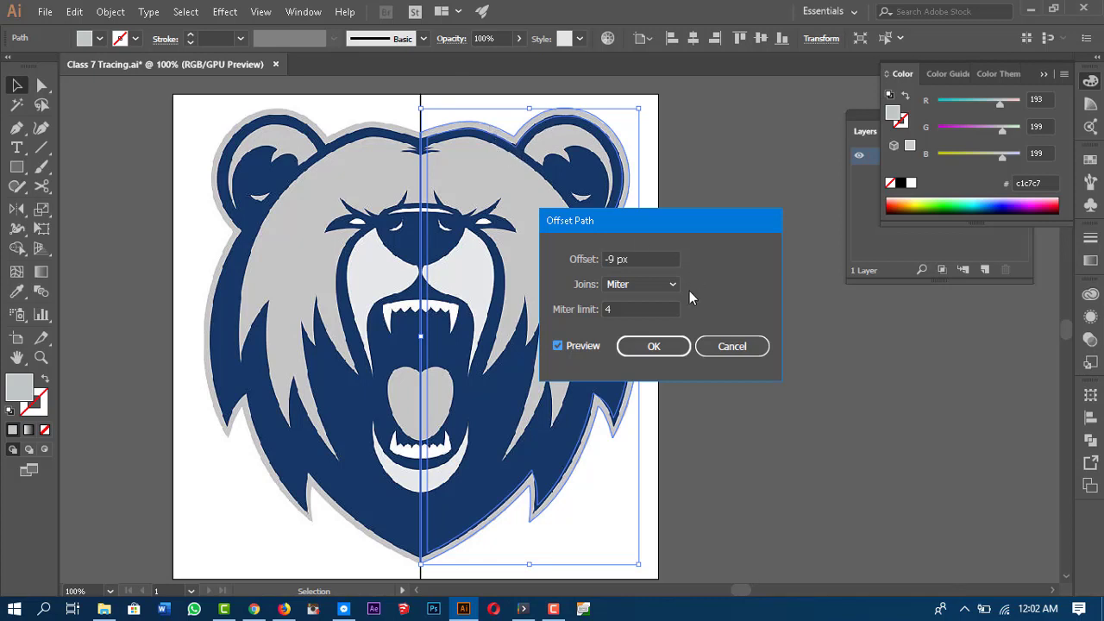
{"action": "left_click", "coordinate": [621, 259]}
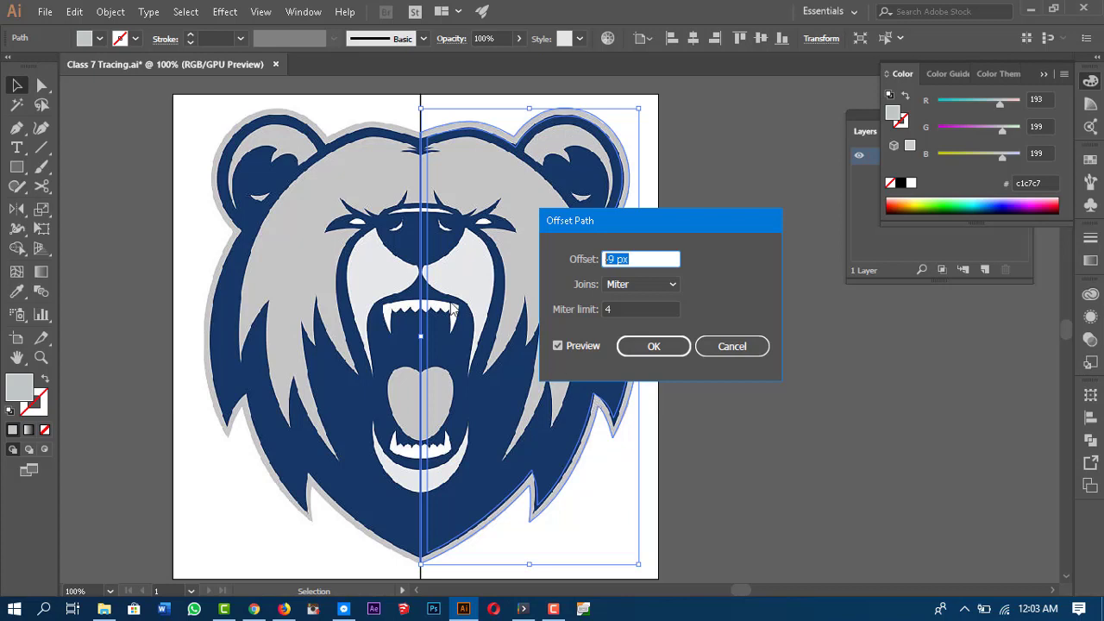
{"action": "left_click", "coordinate": [661, 355]}
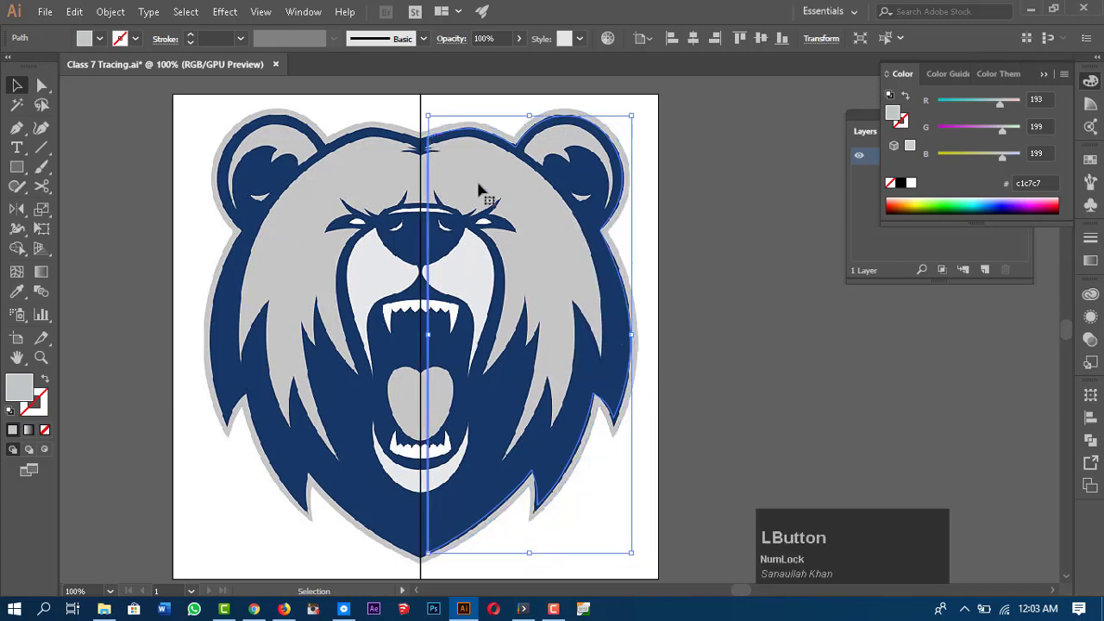
- Move the inner offset path's forehead anchor onto the centre line and adjust its handle to follow the navy edge
{"action": "key", "text": "z"}
{"action": "left_click_drag", "start_coordinate": [428, 120], "coordinate": [694, 281]}
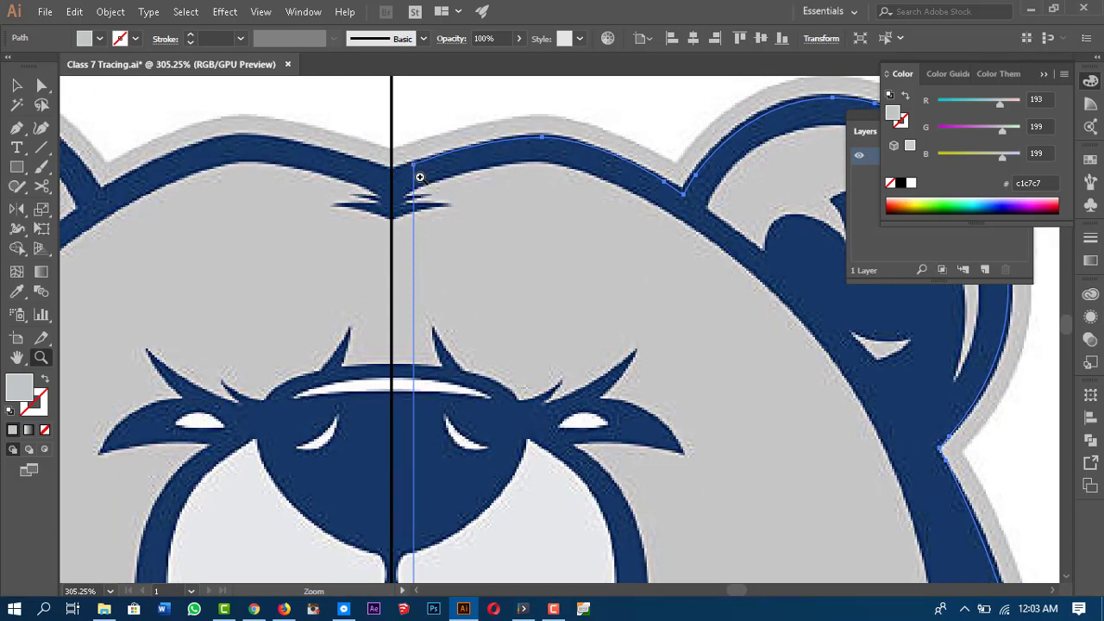
{"action": "key", "text": "a"}
{"action": "left_click", "coordinate": [417, 168]}
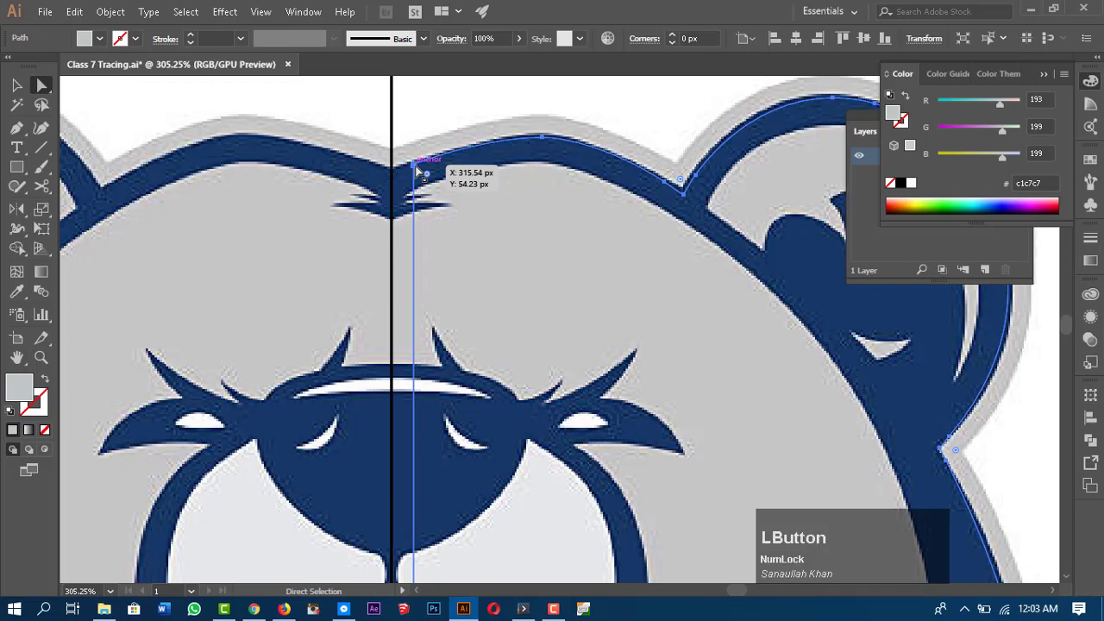
{"action": "left_click_drag", "start_coordinate": [417, 168], "coordinate": [441, 153]}
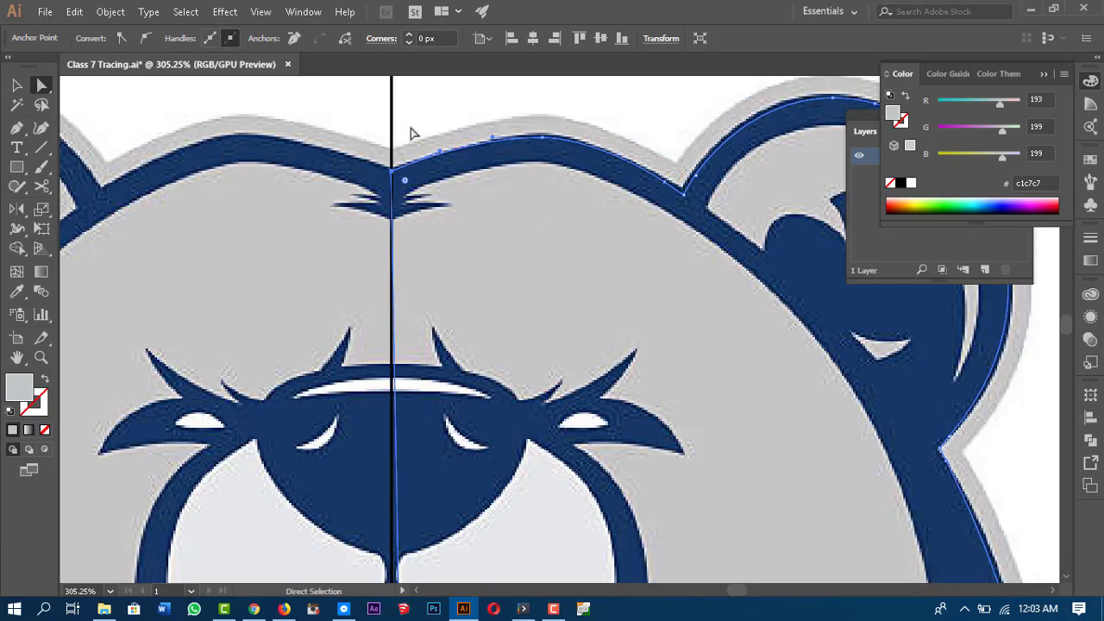
- Move the inner path's chin anchor onto the centre line at the navy tip and bend its handle along the jaw edge
{"action": "key", "text": "space"}
{"action": "left_click_drag", "start_coordinate": [522, 383], "coordinate": [606, 199]}
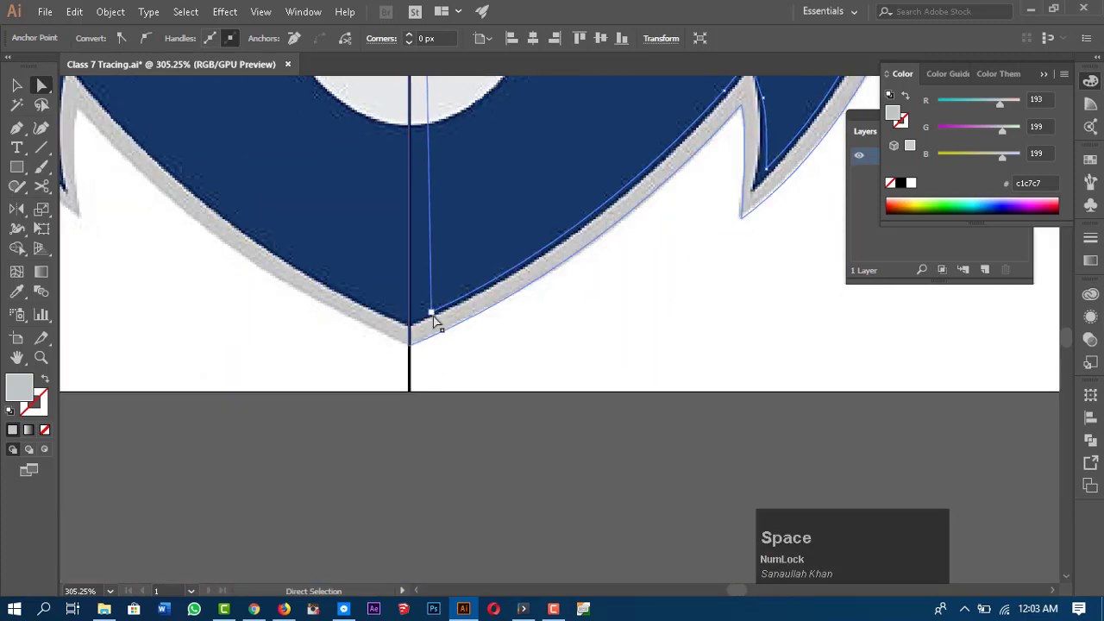
{"action": "left_click_drag", "start_coordinate": [432, 314], "coordinate": [410, 323]}
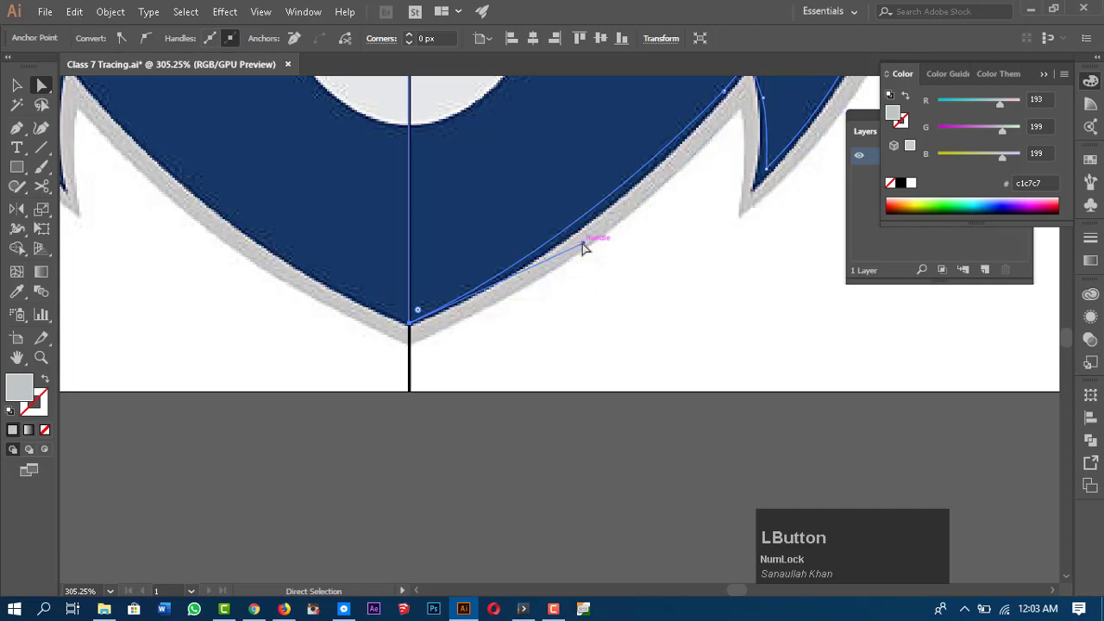
{"action": "left_click_drag", "start_coordinate": [587, 243], "coordinate": [604, 253]}
- Fill the inner half-head shape with the reference's navy (173865) using the Eyedropper
{"action": "key", "text": "space"}
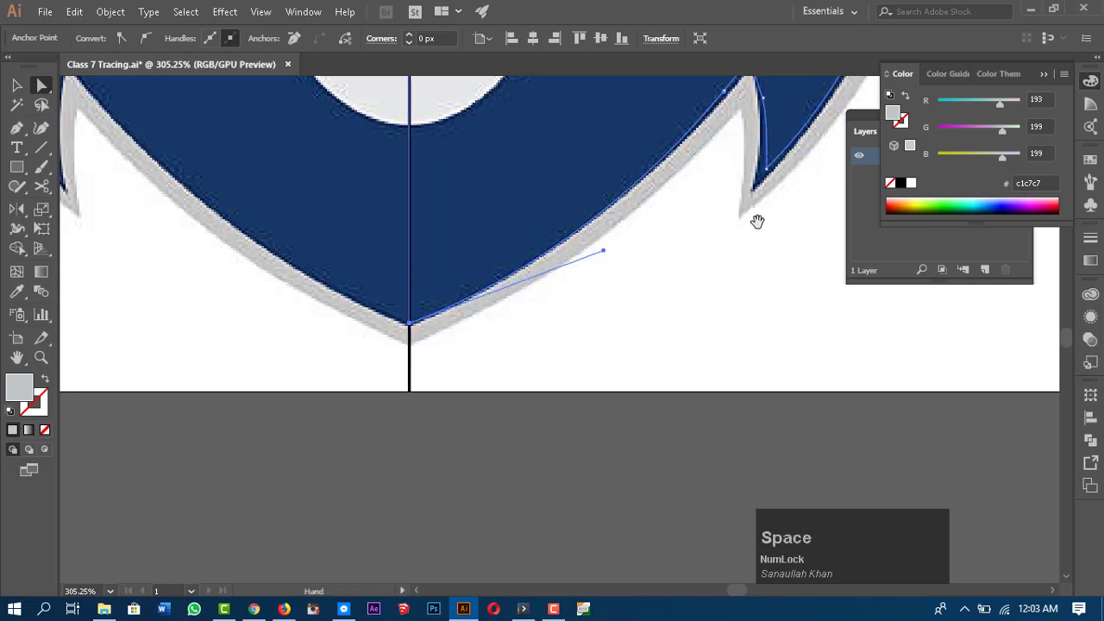
{"action": "left_click_drag", "start_coordinate": [757, 222], "coordinate": [634, 345]}
{"action": "left_click_drag", "start_coordinate": [667, 160], "coordinate": [646, 395]}
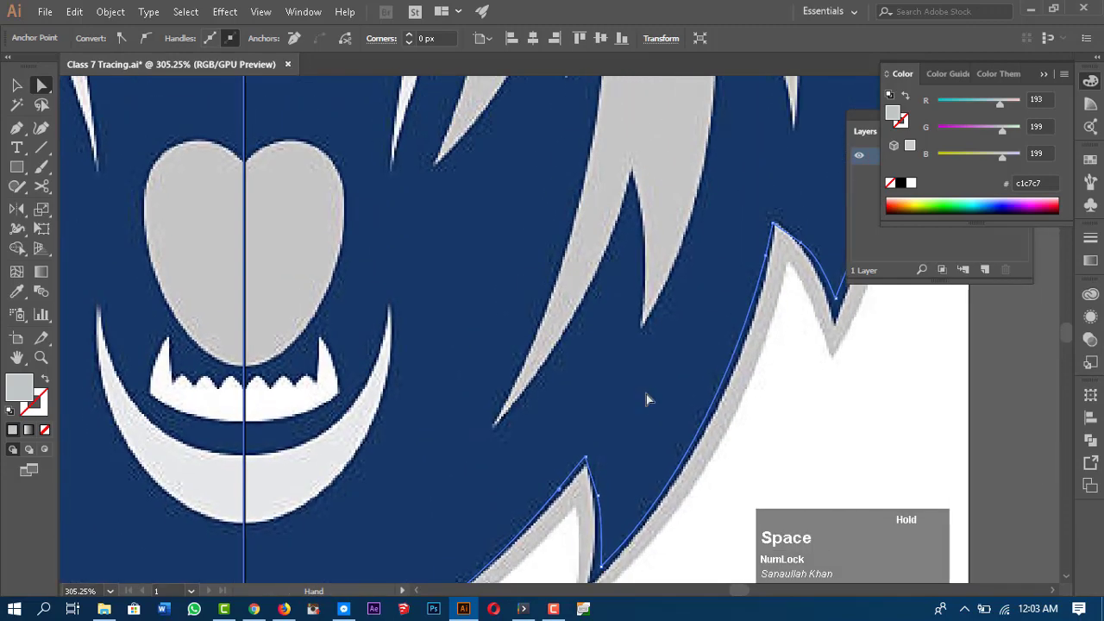
{"action": "key", "text": "ctrl+0"}
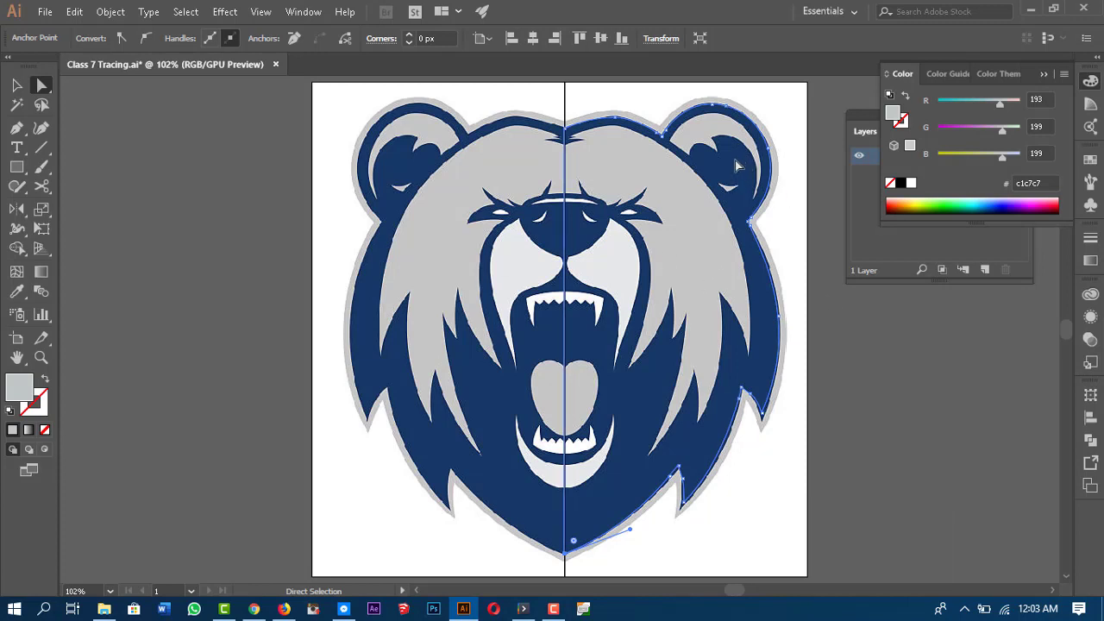
{"action": "key", "text": "i"}
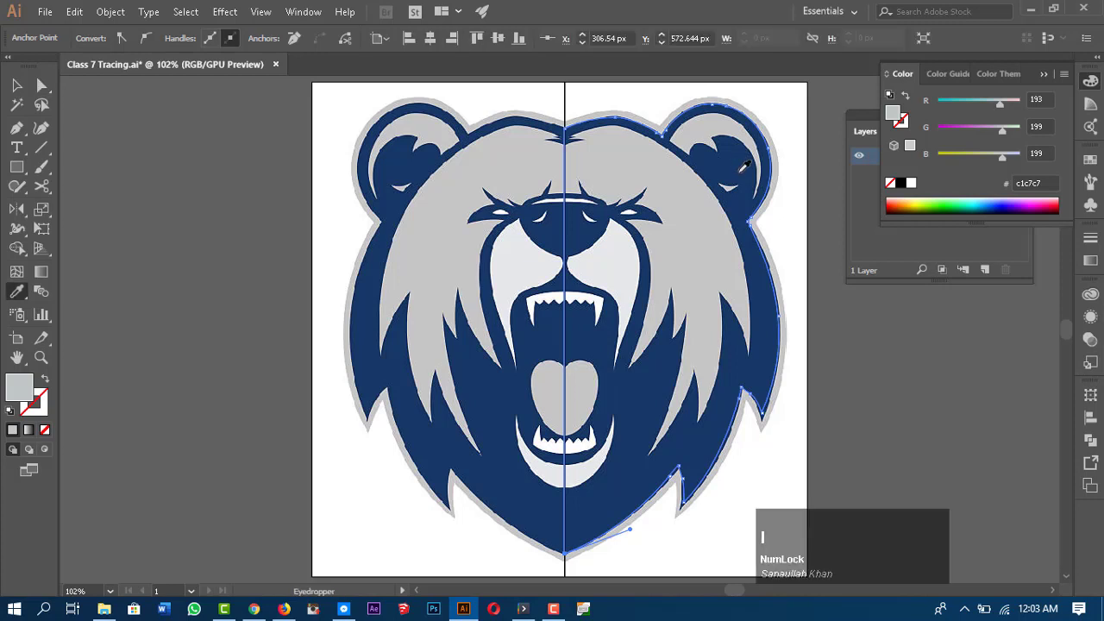
{"action": "left_click", "coordinate": [732, 164]}
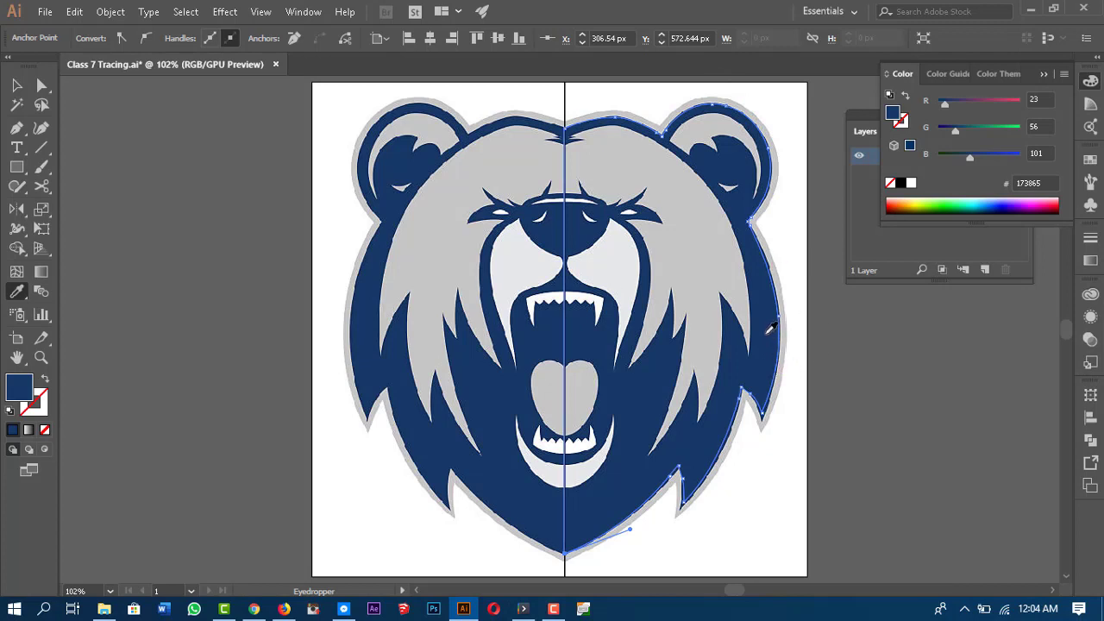
- Bring the navy half-head shape to the front to check its fill, then send it to the back
{"action": "key", "text": "ctrl+shift+bracketright"}
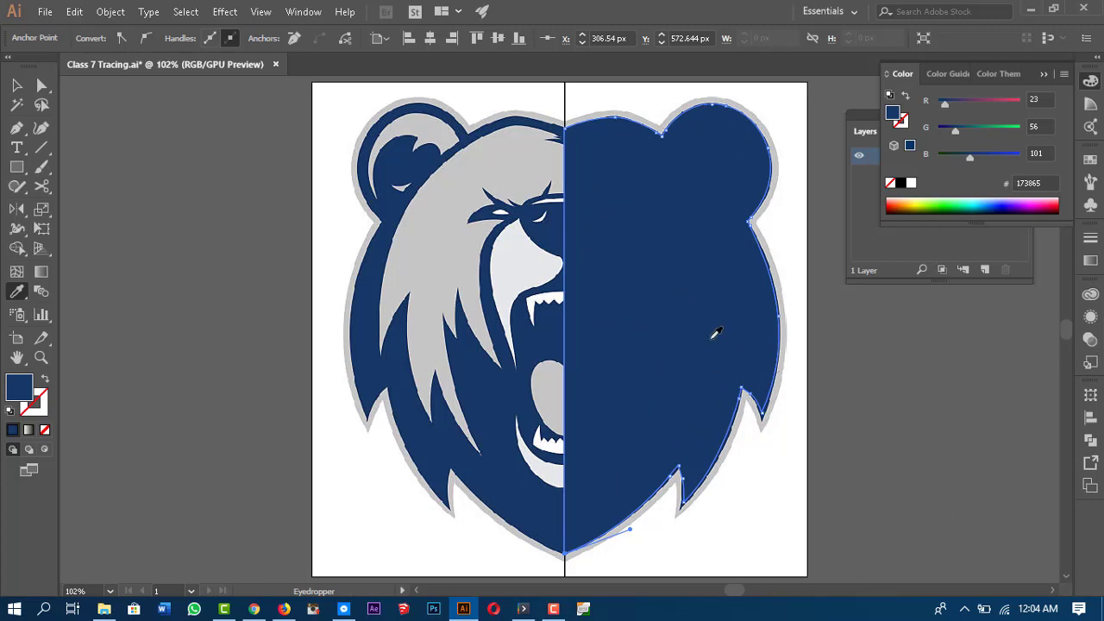
{"action": "key", "text": "v"}
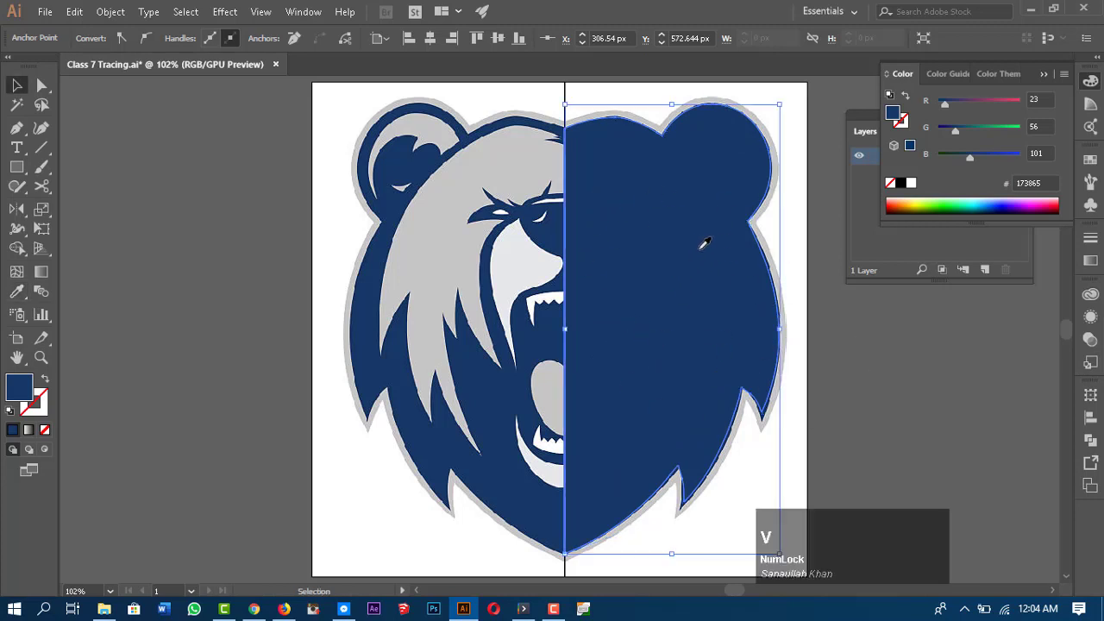
{"action": "right_click", "coordinate": [621, 192]}
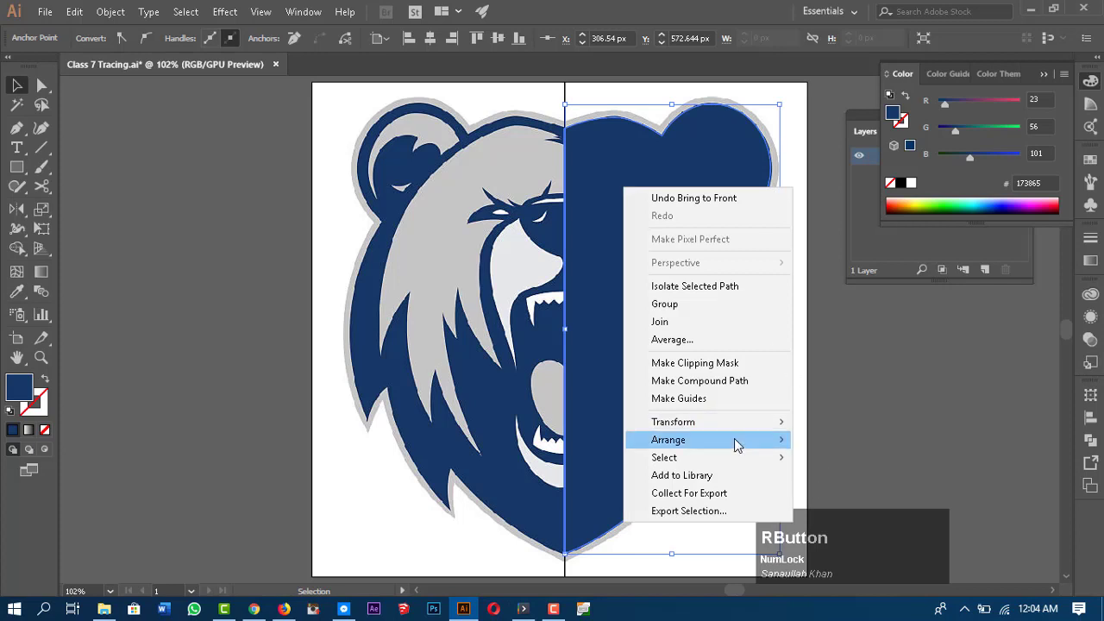
{"action": "mouse_move", "coordinate": [734, 442]}
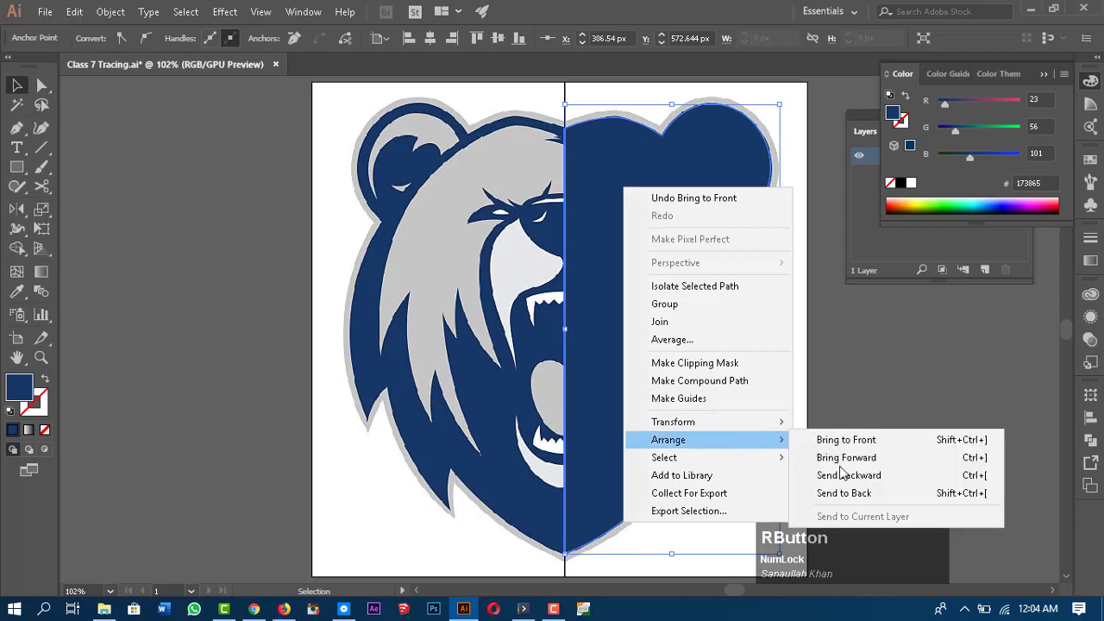
{"action": "left_click", "coordinate": [974, 497]}
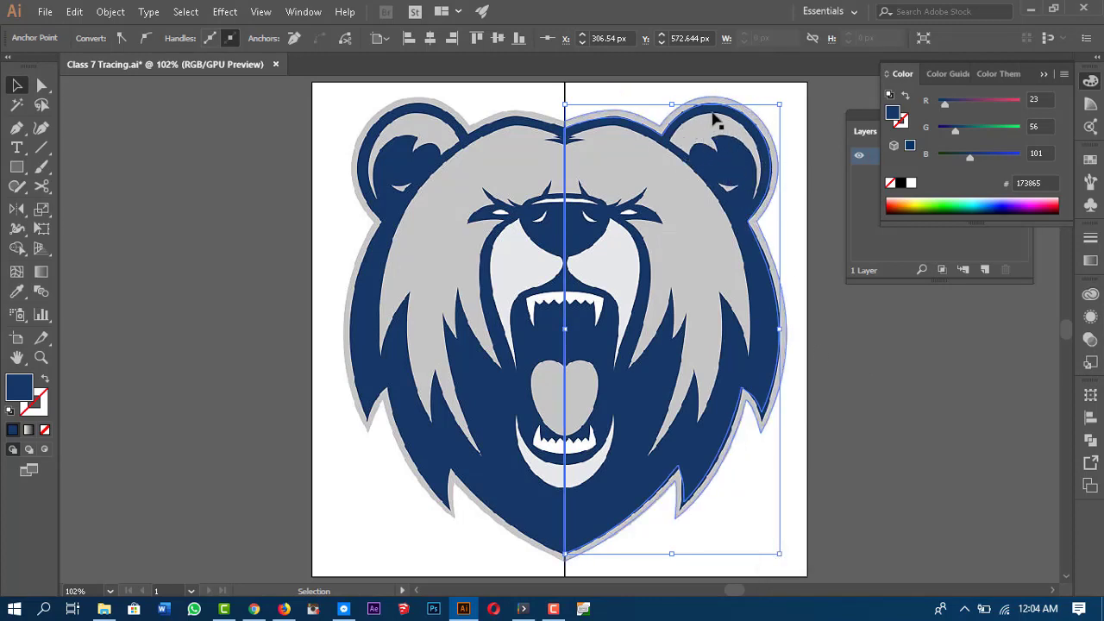
- Start tracing the right ear's grey inner area with the Pen tool, curving from its left tip over the top to its lower tip
{"action": "key", "text": "z"}
{"action": "left_click_drag", "start_coordinate": [756, 102], "coordinate": [925, 309]}
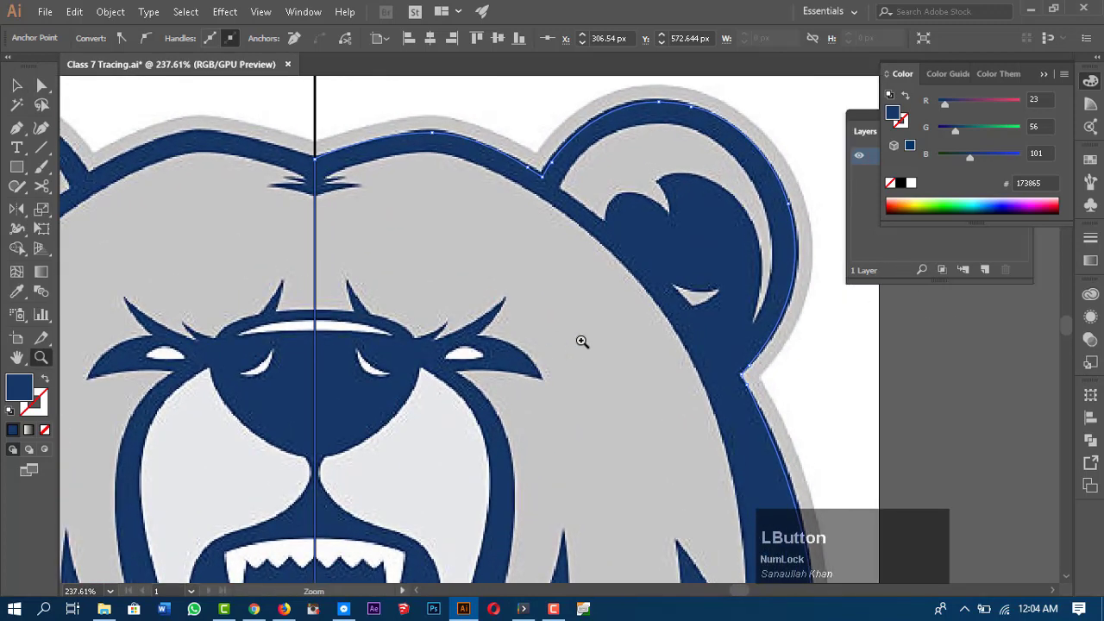
{"action": "key", "text": "p"}
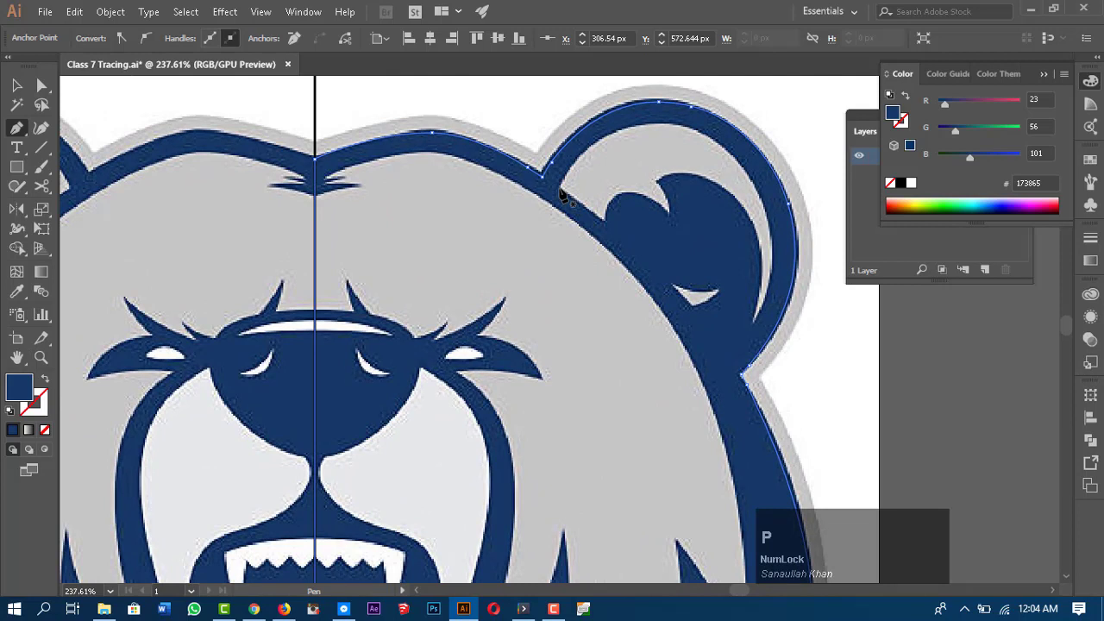
{"action": "left_click", "coordinate": [561, 186]}
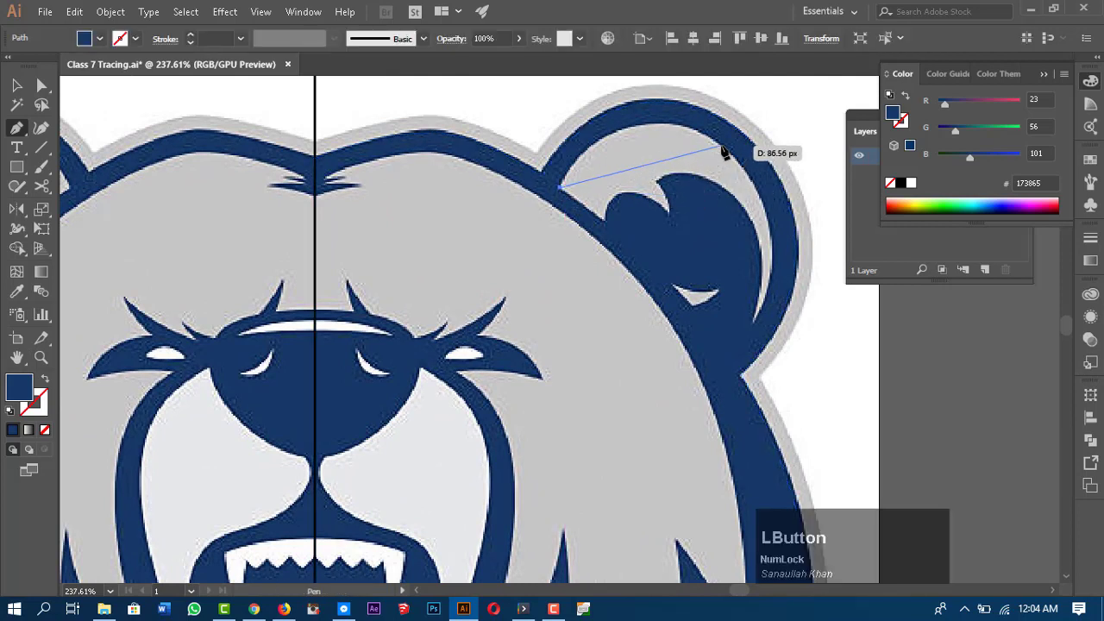
{"action": "left_click_drag", "start_coordinate": [727, 156], "coordinate": [814, 220]}
{"action": "key", "text": "ctrl+z"}
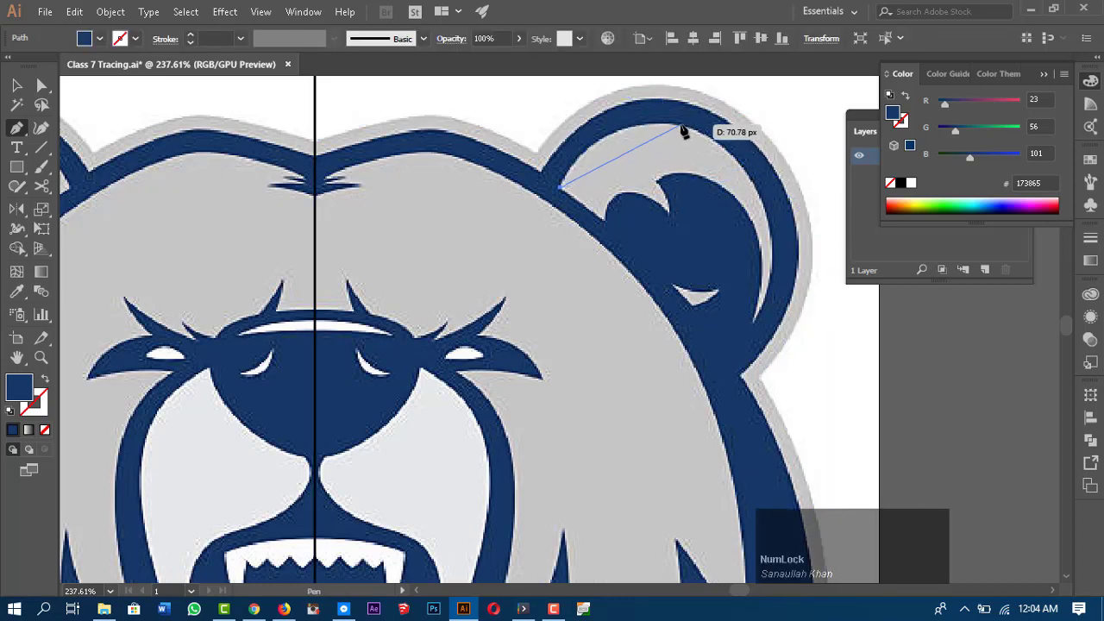
{"action": "left_click_drag", "start_coordinate": [681, 124], "coordinate": [778, 134]}
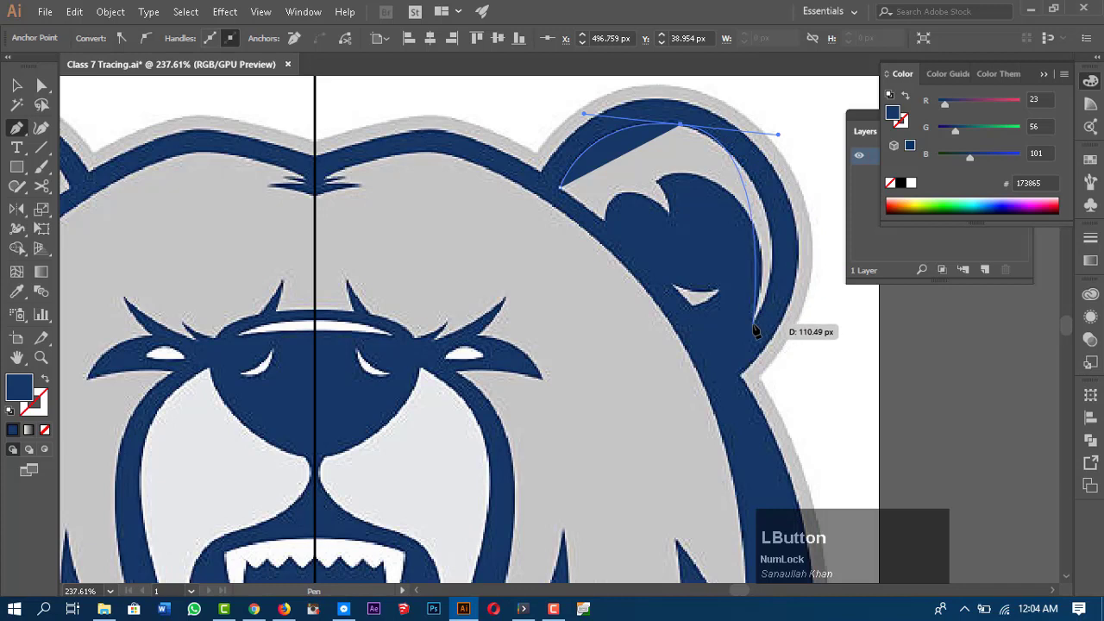
{"action": "left_click_drag", "start_coordinate": [755, 325], "coordinate": [716, 389]}
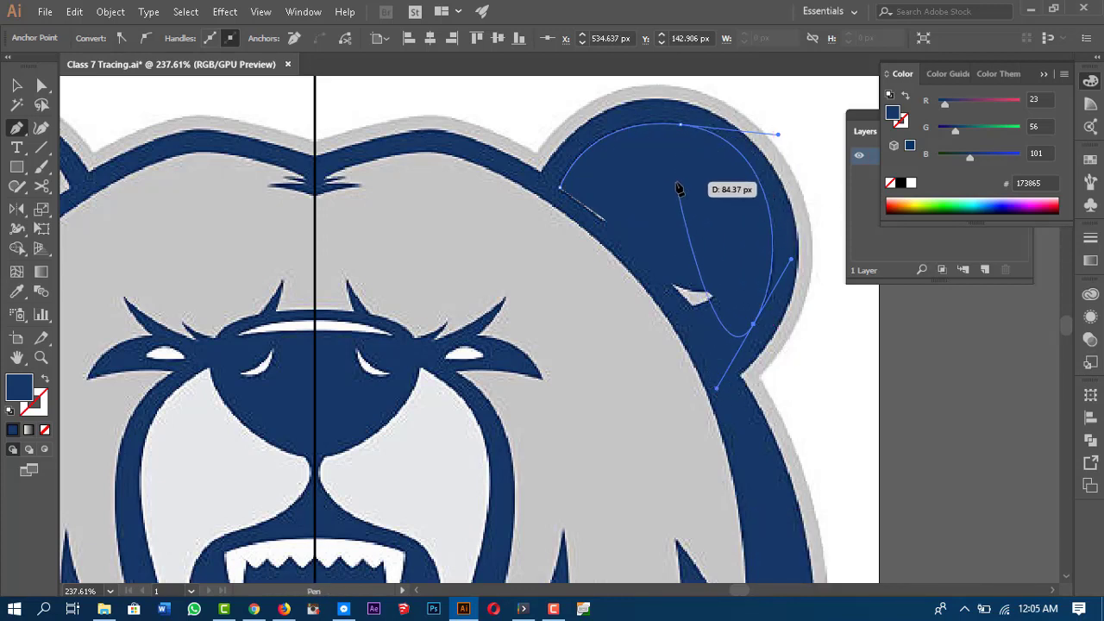
- Swap the ear path's fill and stroke so it has no fill, and set the stroke to white (ffffff)
{"action": "key", "text": "shift"}
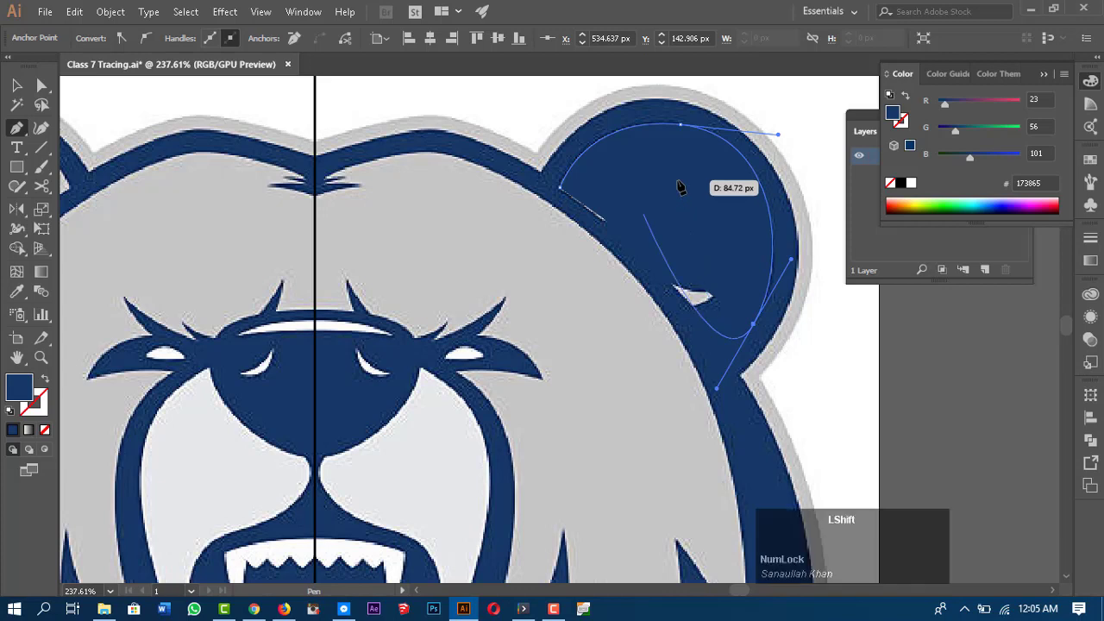
{"action": "key", "text": "shift+x"}
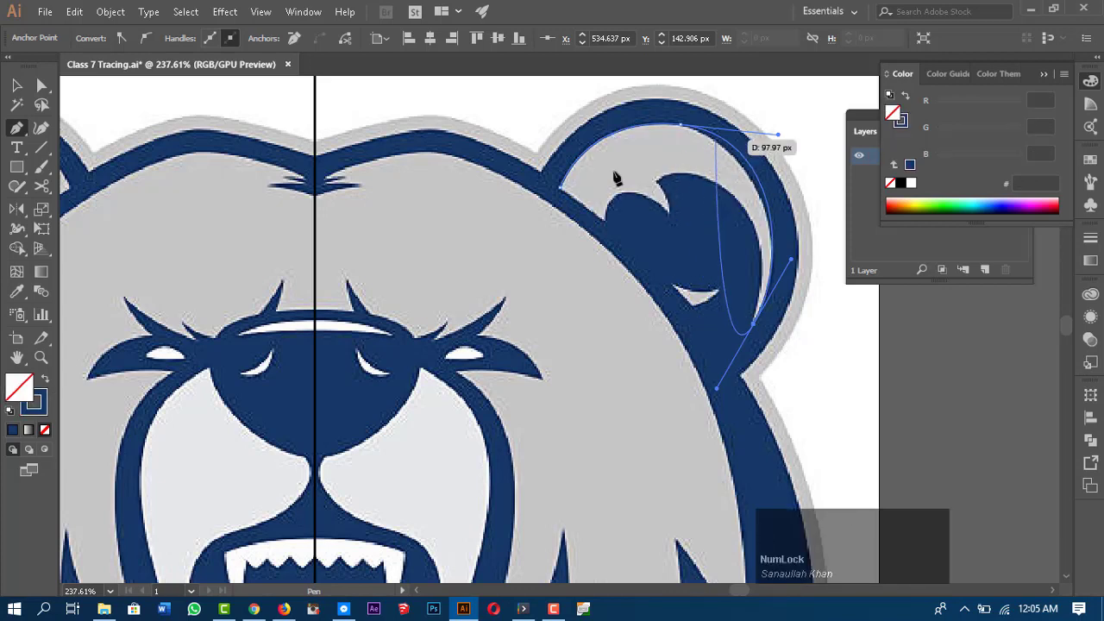
{"action": "left_click", "coordinate": [901, 120]}
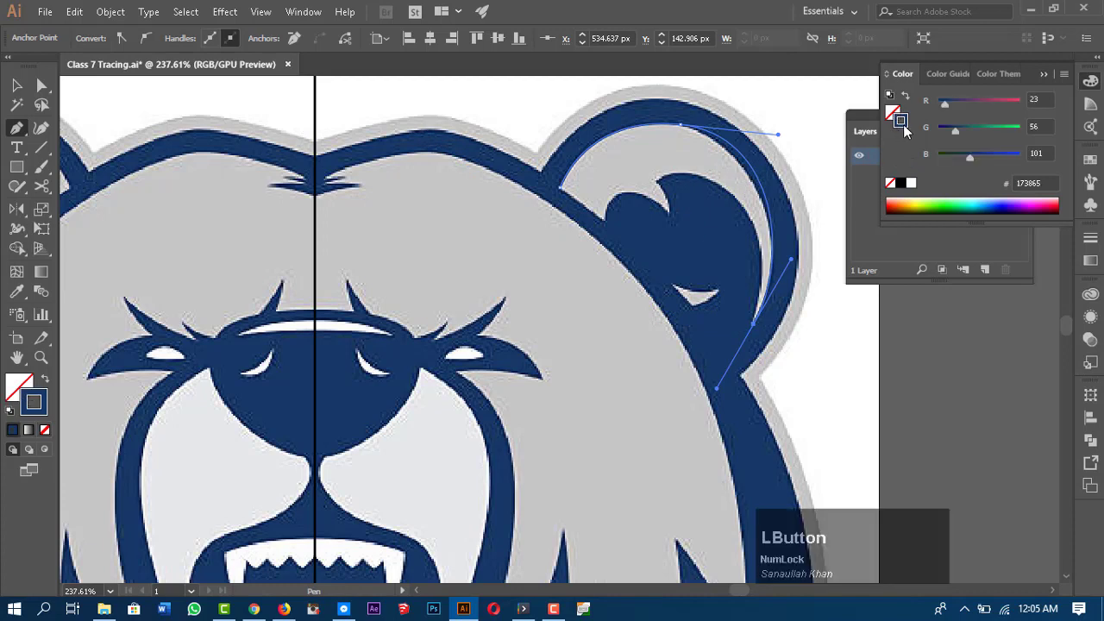
{"action": "left_click", "coordinate": [912, 183]}
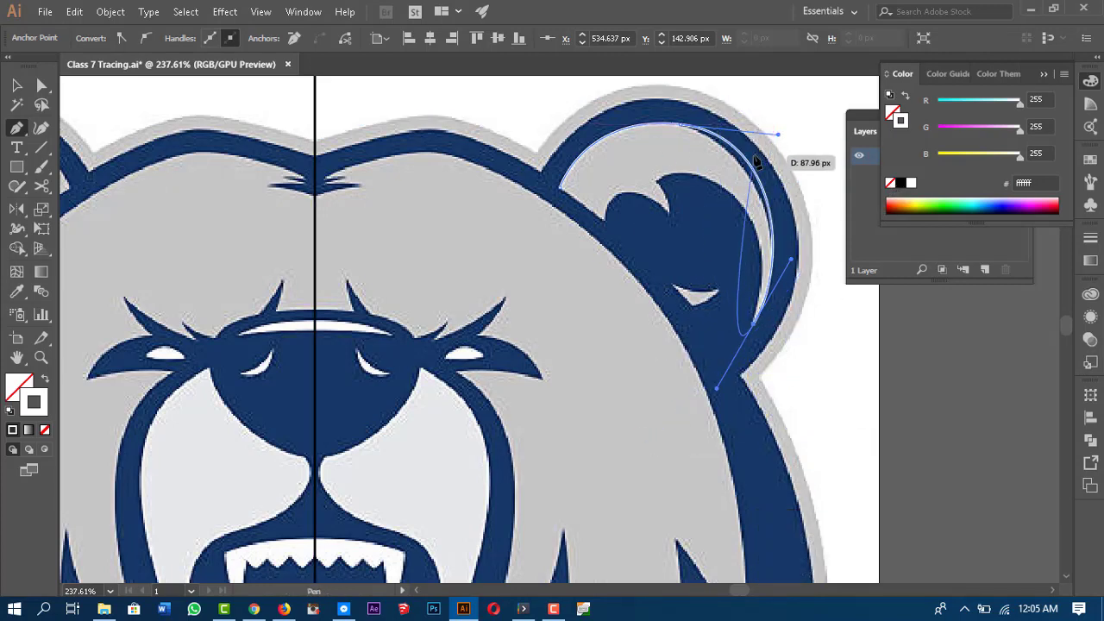
- Shorten the outgoing handle of the ear path's top anchor so the curve fits the grey area's outer edge
{"action": "key", "text": "ctrl"}
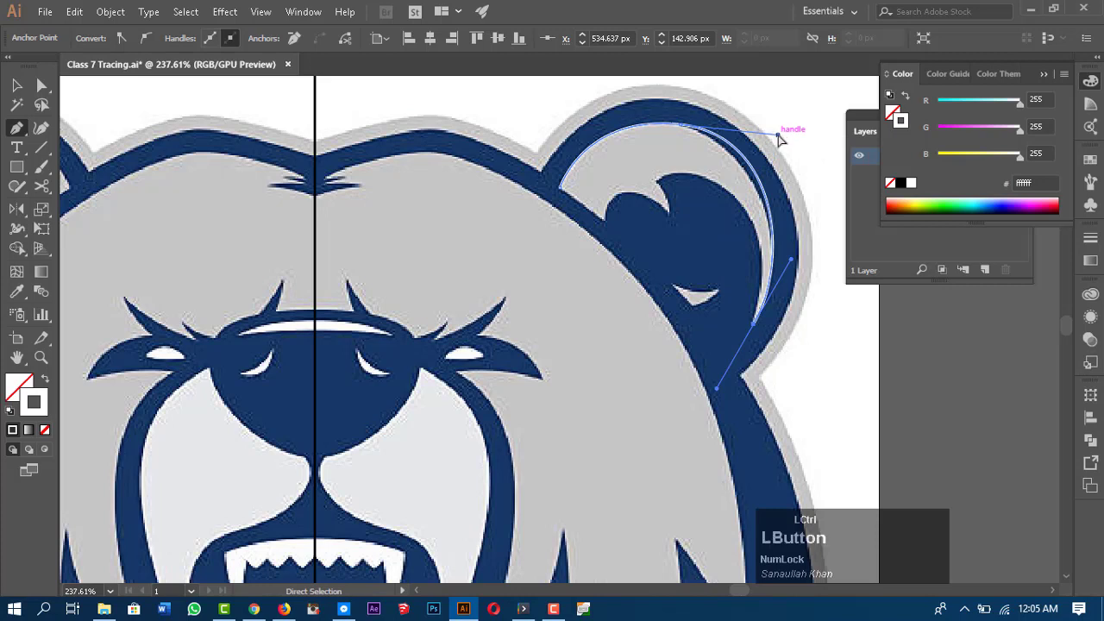
{"action": "left_click_drag", "start_coordinate": [779, 139], "coordinate": [771, 135]}
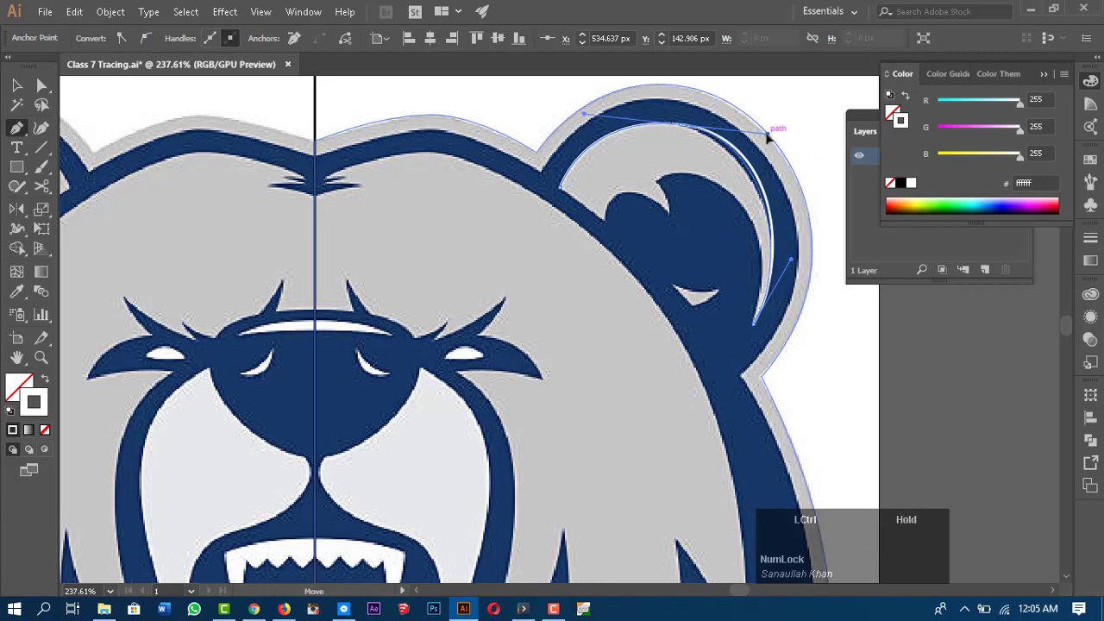
{"action": "left_click_drag", "start_coordinate": [765, 138], "coordinate": [765, 134]}
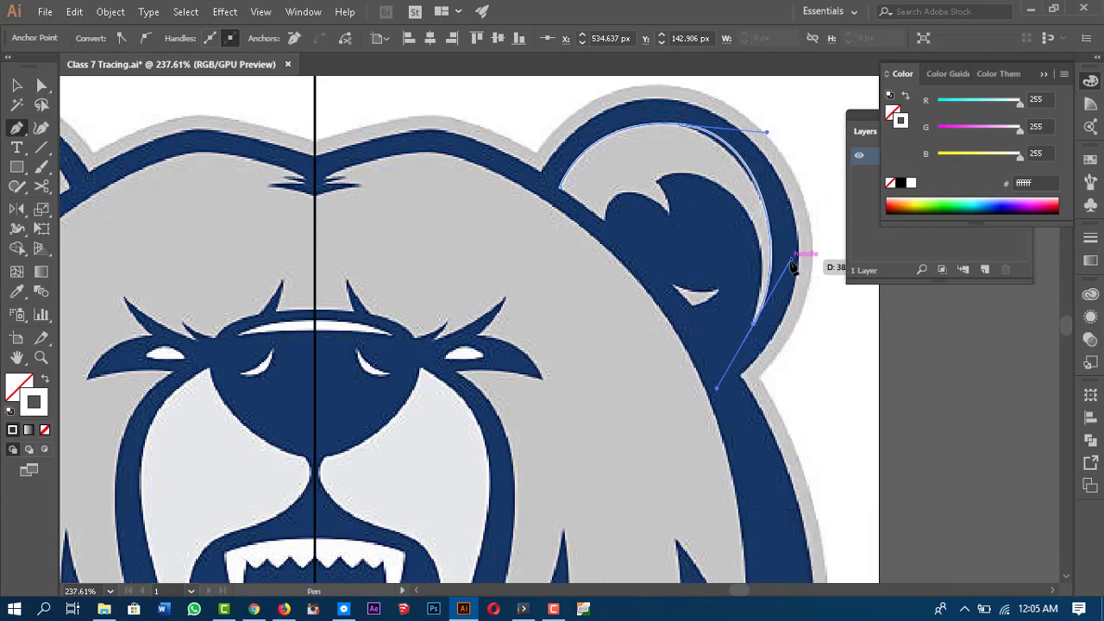
- Fine-tune the direction handles of the ear path's top anchor so its outer curve follows the grey area's edge
{"action": "key", "text": "ctrl"}
{"action": "left_click_drag", "start_coordinate": [795, 266], "coordinate": [750, 136]}
{"action": "key", "text": "ctrl"}
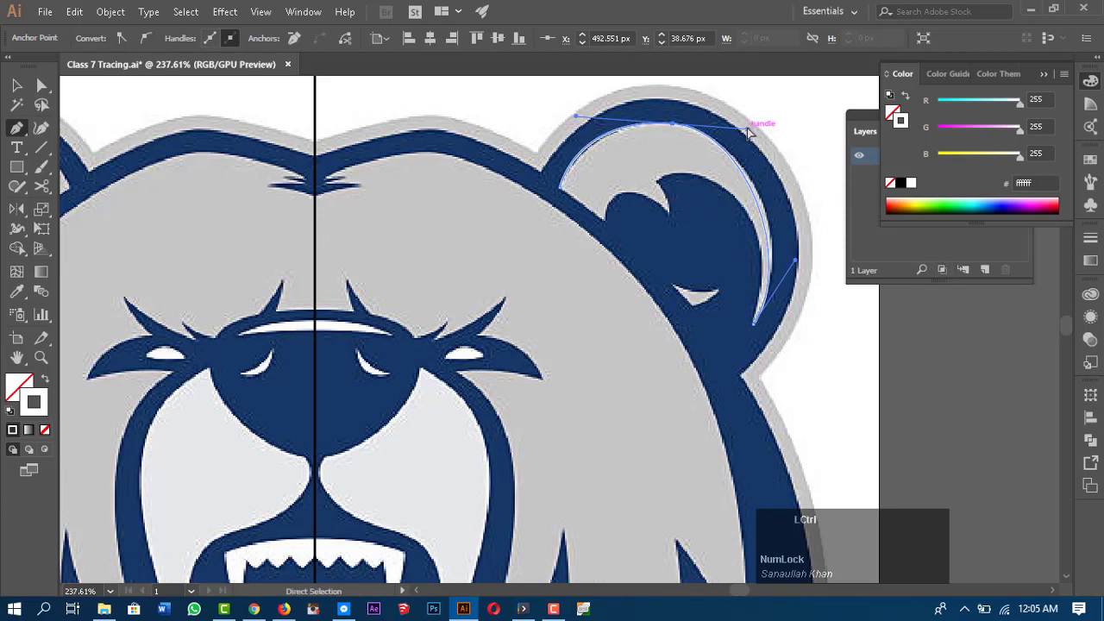
{"action": "left_click", "coordinate": [768, 136]}
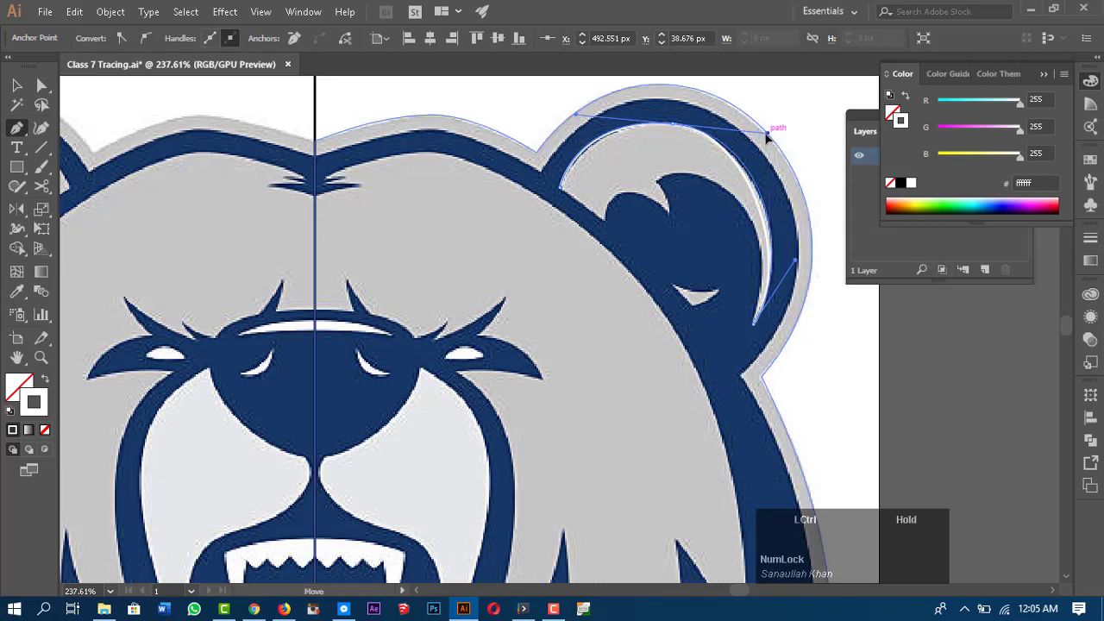
{"action": "left_click_drag", "start_coordinate": [768, 137], "coordinate": [767, 136]}
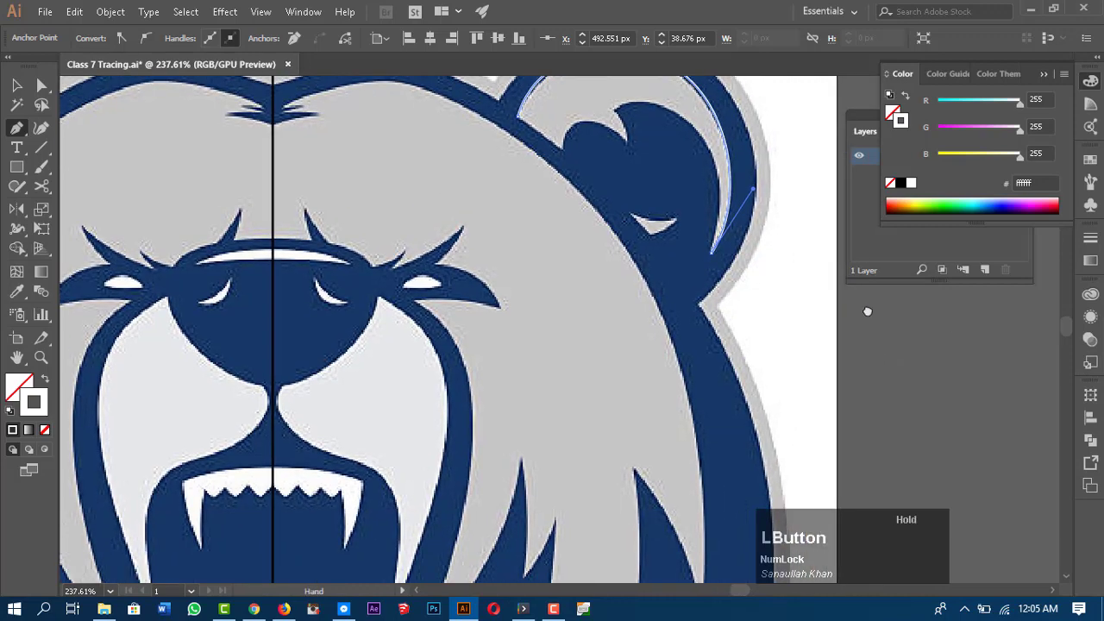
- Continue the ear path from its lower tip up the grey area's inner edge, over the large navy lobe and into the pointed notch
{"action": "key", "text": "space"}
{"action": "left_click_drag", "start_coordinate": [765, 290], "coordinate": [720, 275]}
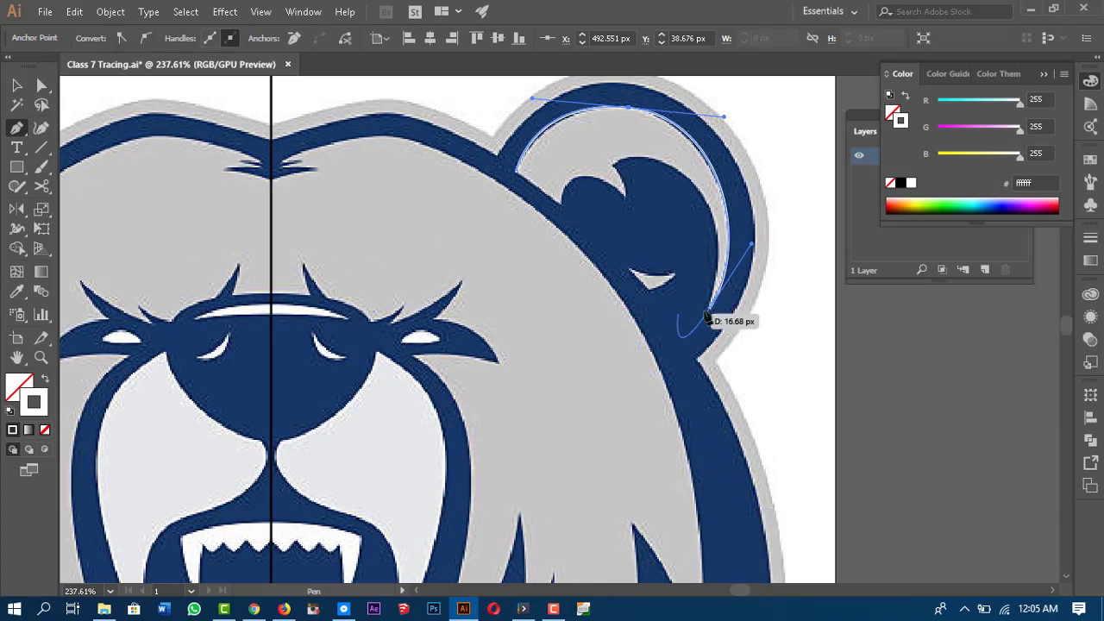
{"action": "left_click_drag", "start_coordinate": [711, 309], "coordinate": [614, 166]}
{"action": "left_click_drag", "start_coordinate": [614, 165], "coordinate": [658, 153]}
{"action": "left_click", "coordinate": [700, 194]}
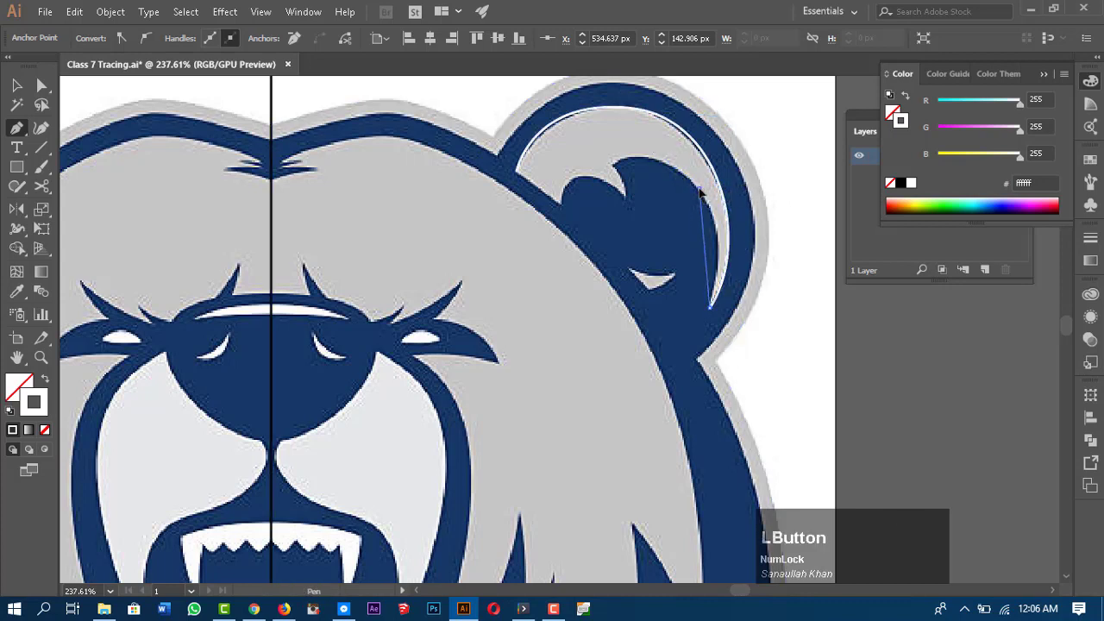
{"action": "left_click_drag", "start_coordinate": [700, 194], "coordinate": [611, 171]}
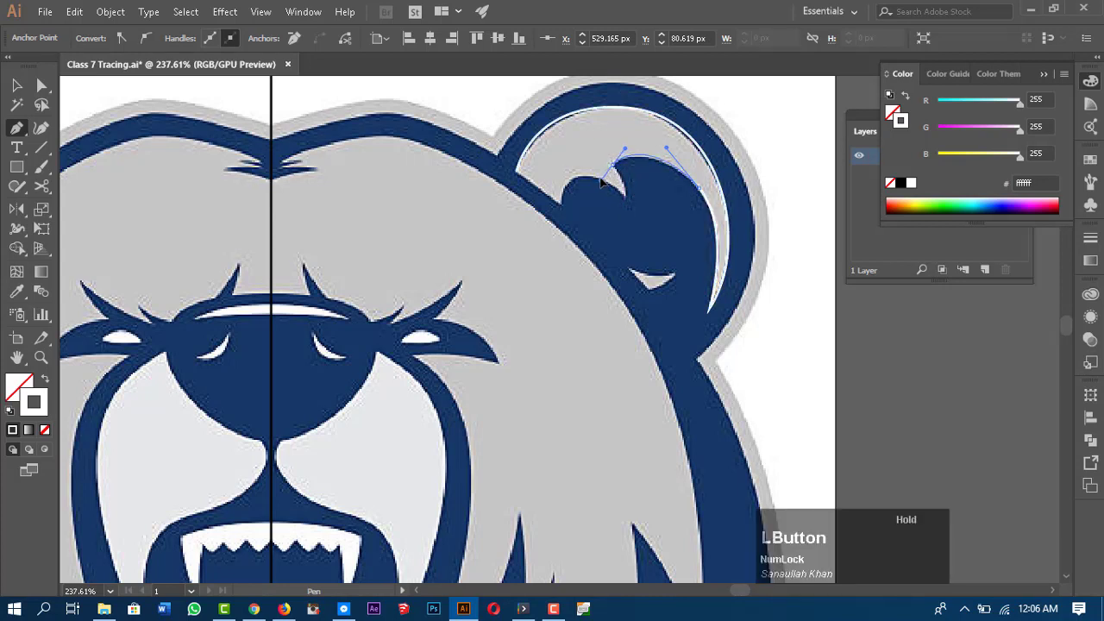
{"action": "left_click_drag", "start_coordinate": [608, 179], "coordinate": [609, 178]}
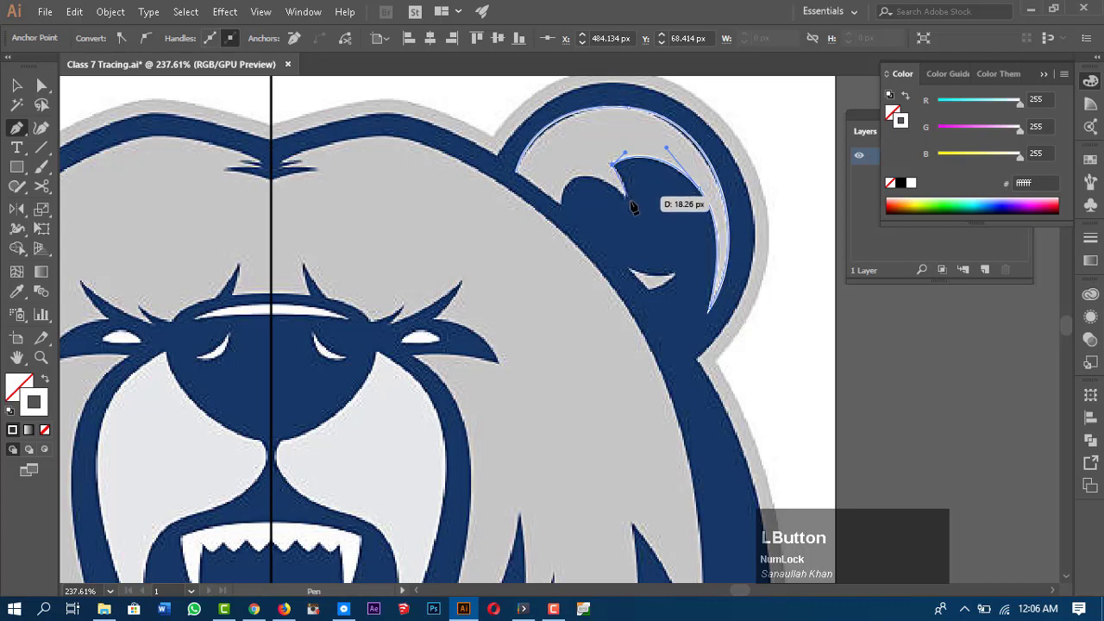
{"action": "left_click_drag", "start_coordinate": [627, 197], "coordinate": [627, 212]}
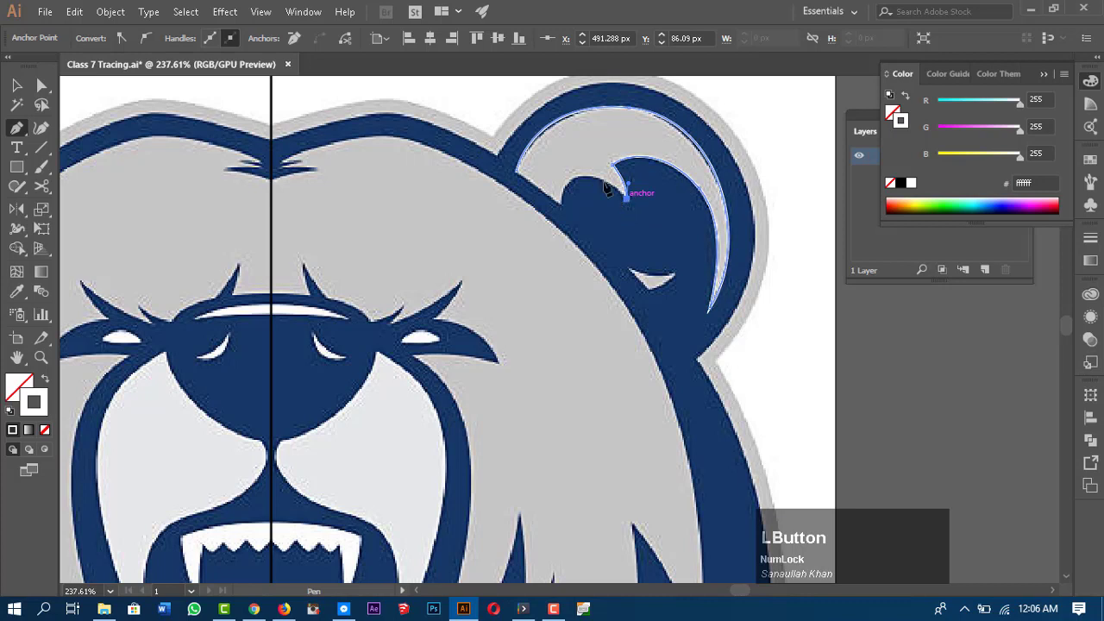
- Trace over the smaller navy lobe, shorten its anchor's outgoing handle, and close the ear path through the lower corner at its starting tip
{"action": "left_click", "coordinate": [608, 188]}
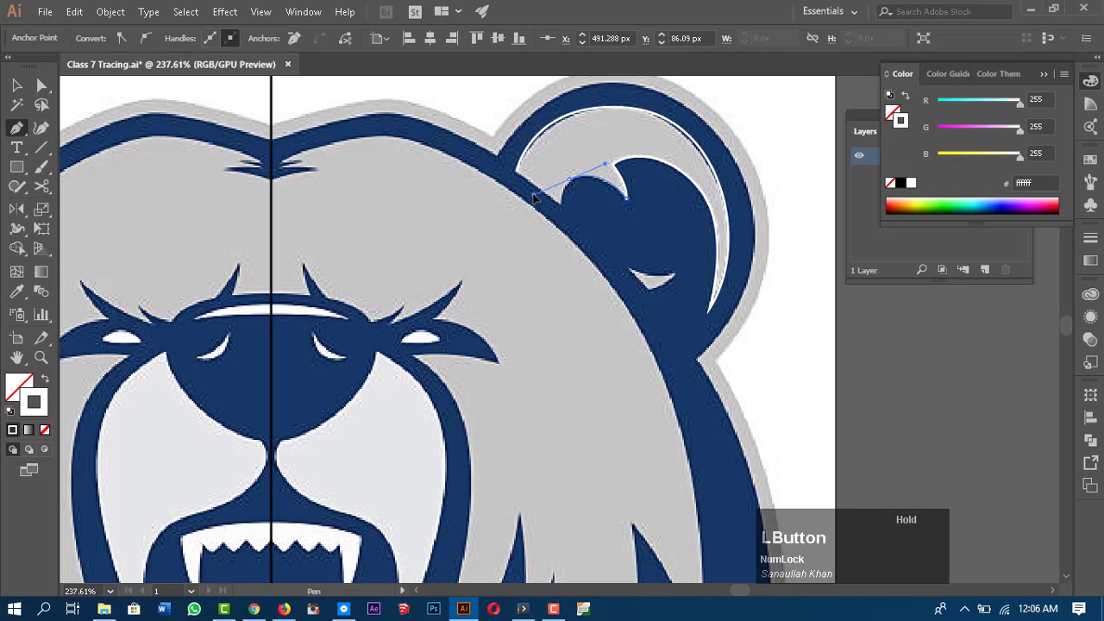
{"action": "left_click_drag", "start_coordinate": [533, 199], "coordinate": [534, 197]}
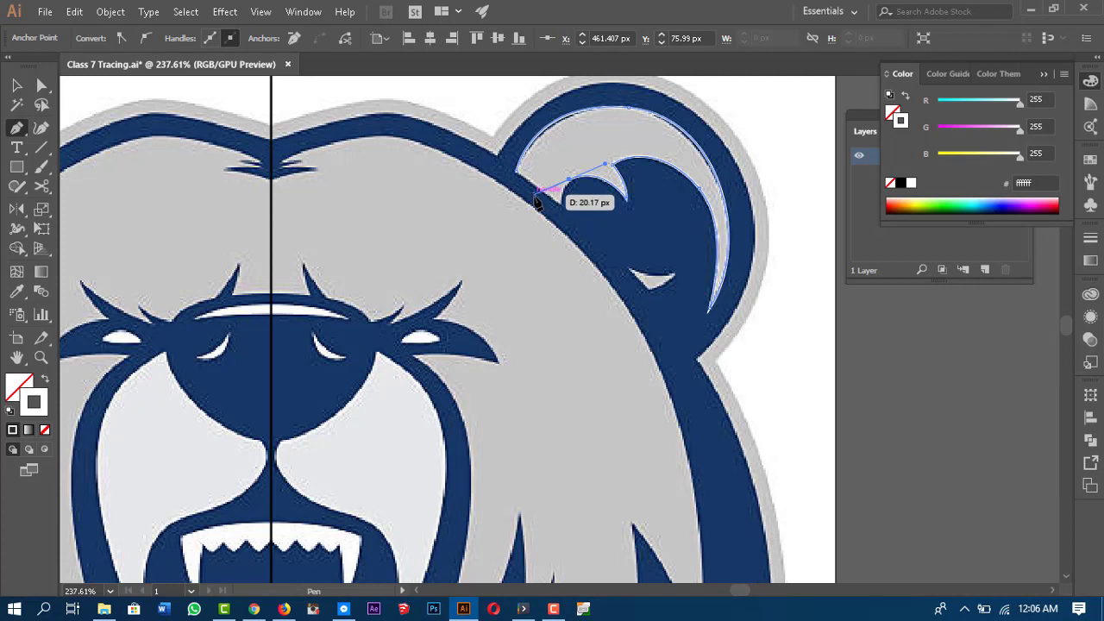
{"action": "key", "text": "alt"}
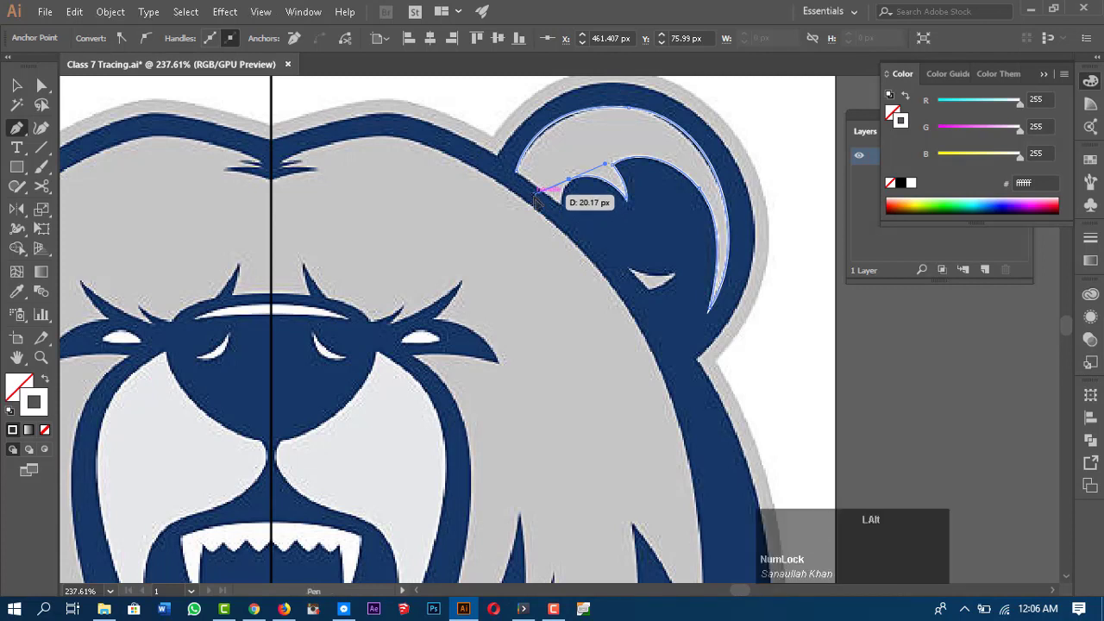
{"action": "left_click", "coordinate": [538, 195], "text": "alt"}
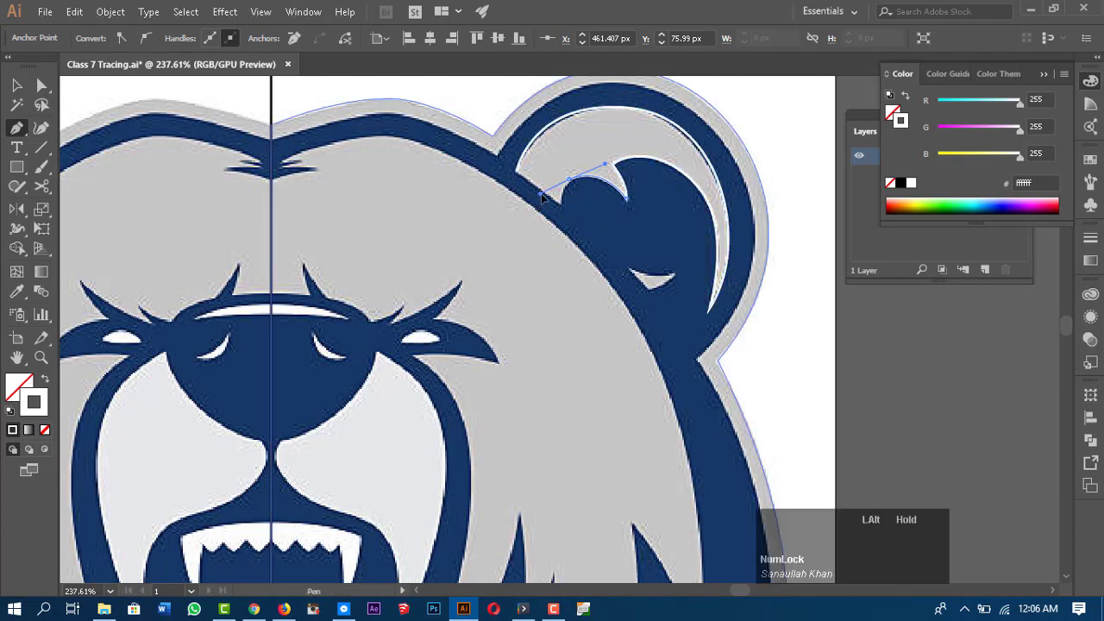
{"action": "left_click", "coordinate": [604, 178], "text": "ctrl"}
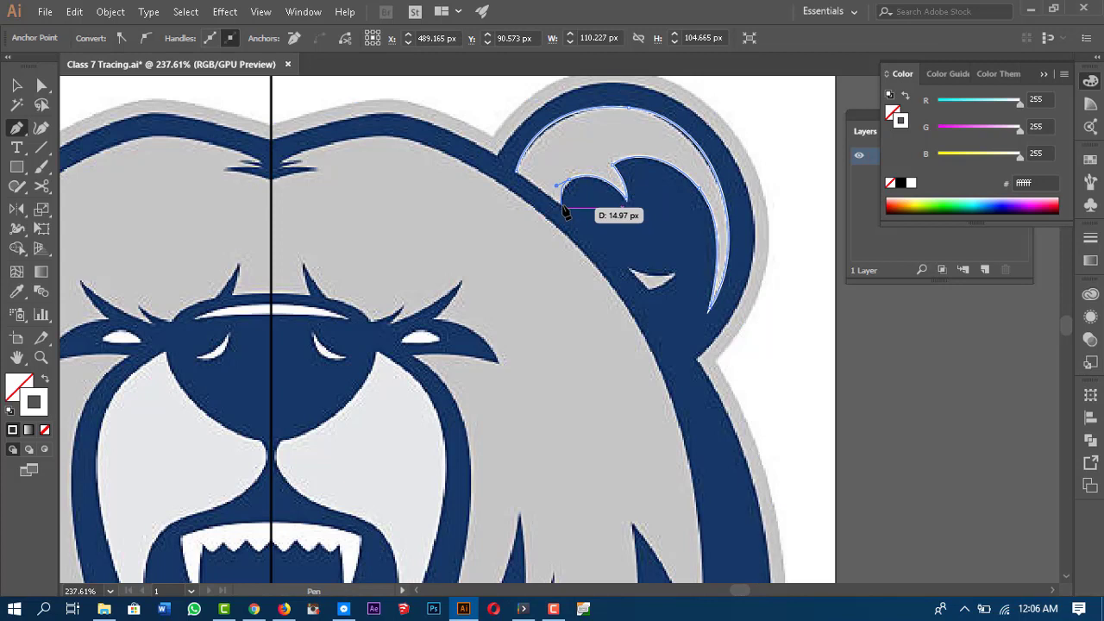
{"action": "left_click", "coordinate": [564, 208]}
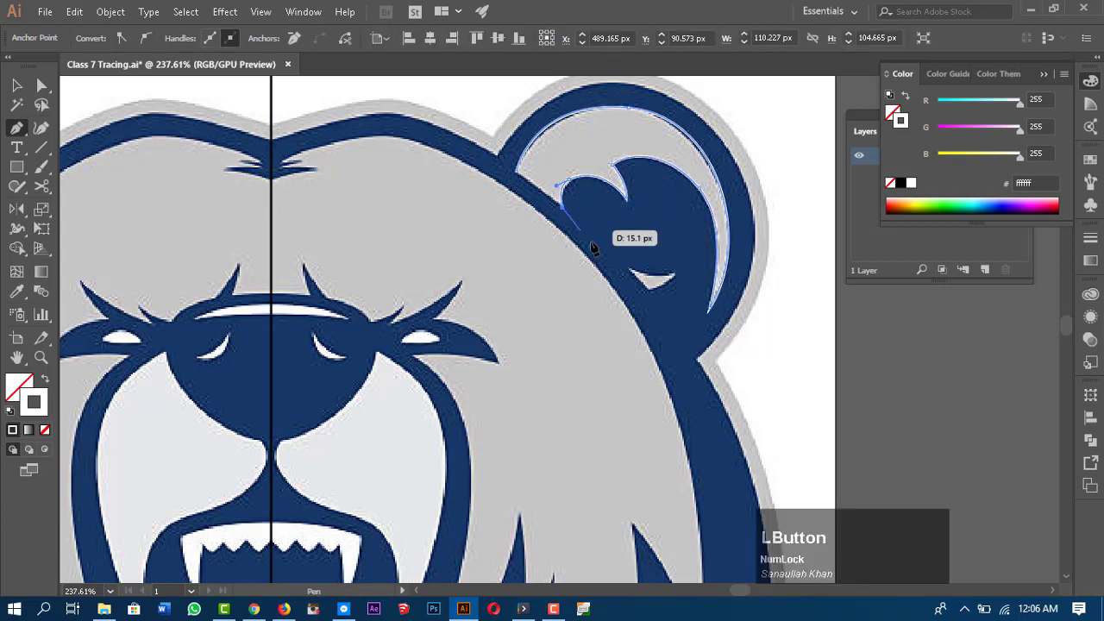
{"action": "left_click", "coordinate": [521, 177]}
- Refine the handle of the anchor on the smaller navy lobe so the ear path's curve fits the reference
{"action": "key", "text": "z"}
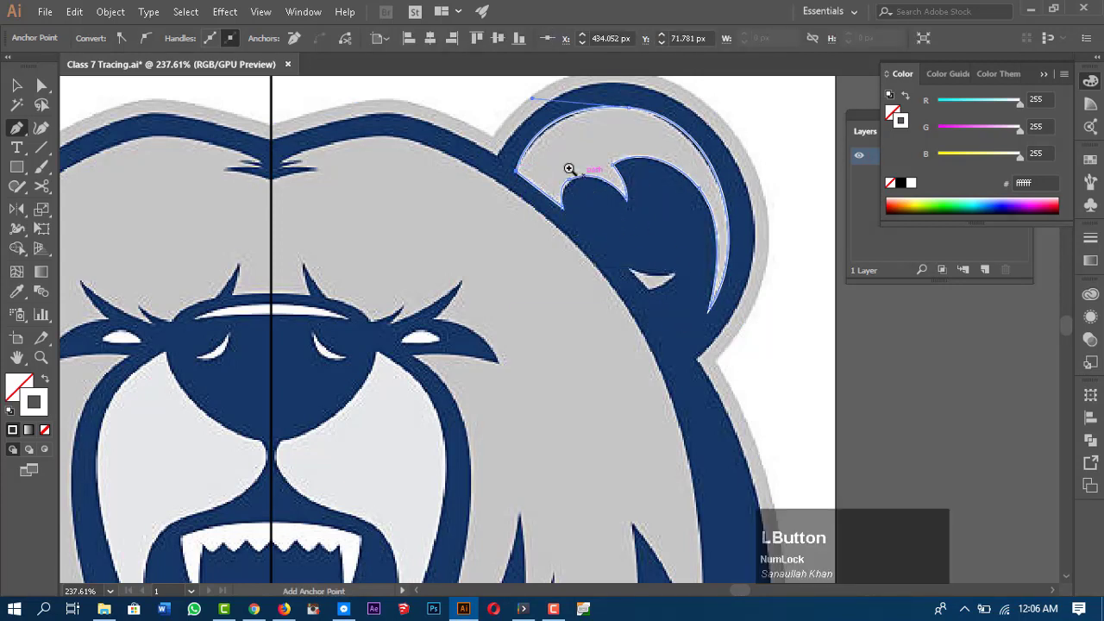
{"action": "left_click_drag", "start_coordinate": [574, 180], "coordinate": [799, 369]}
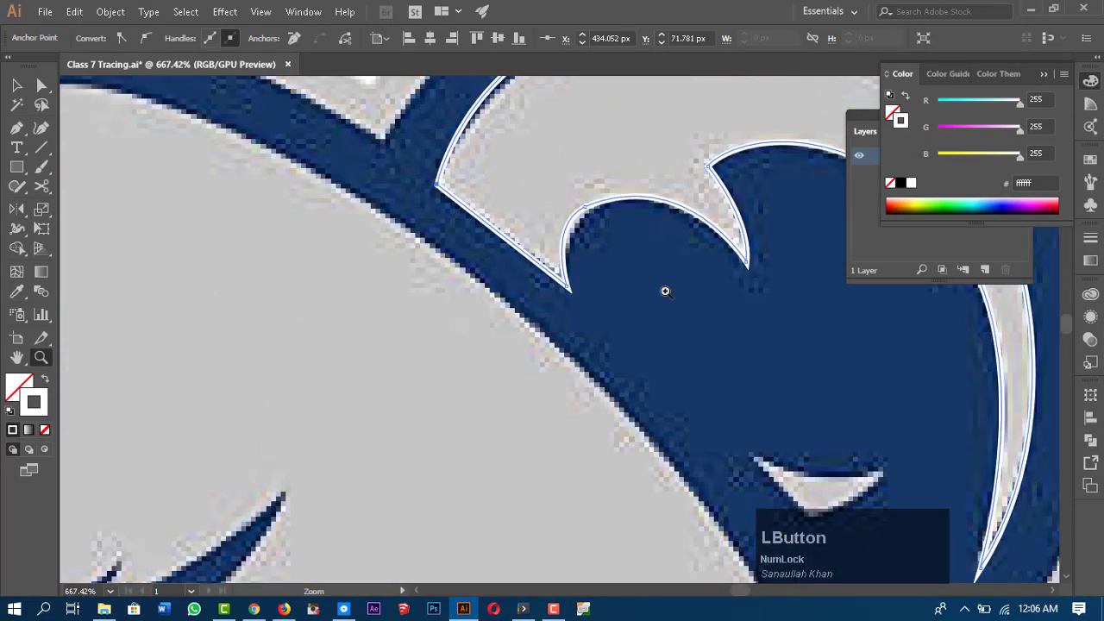
{"action": "key", "text": "a"}
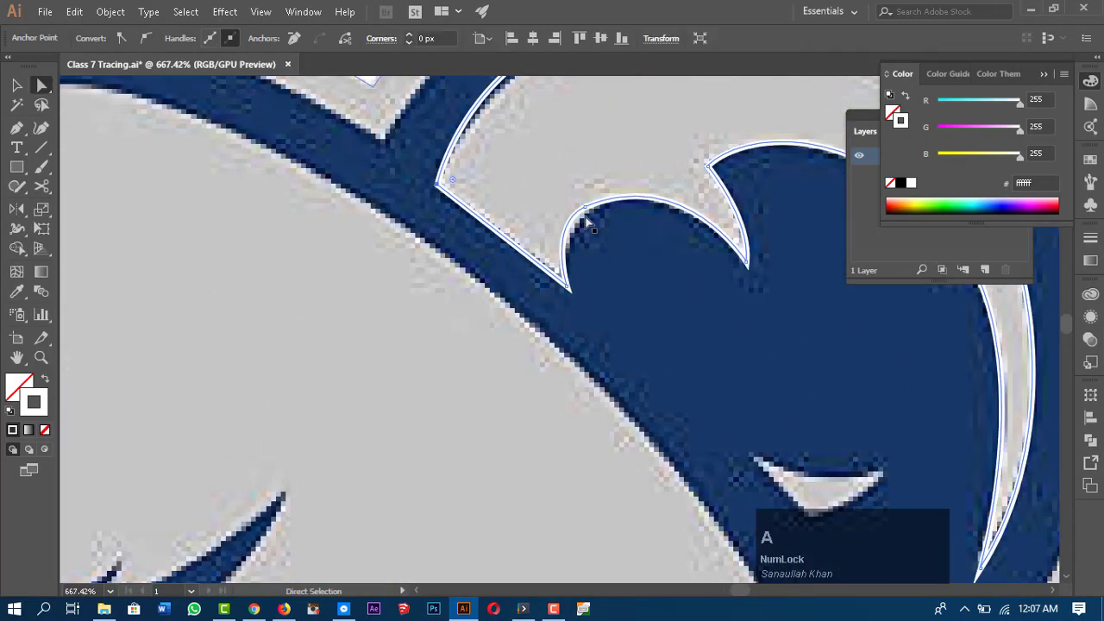
{"action": "left_click", "coordinate": [584, 211]}
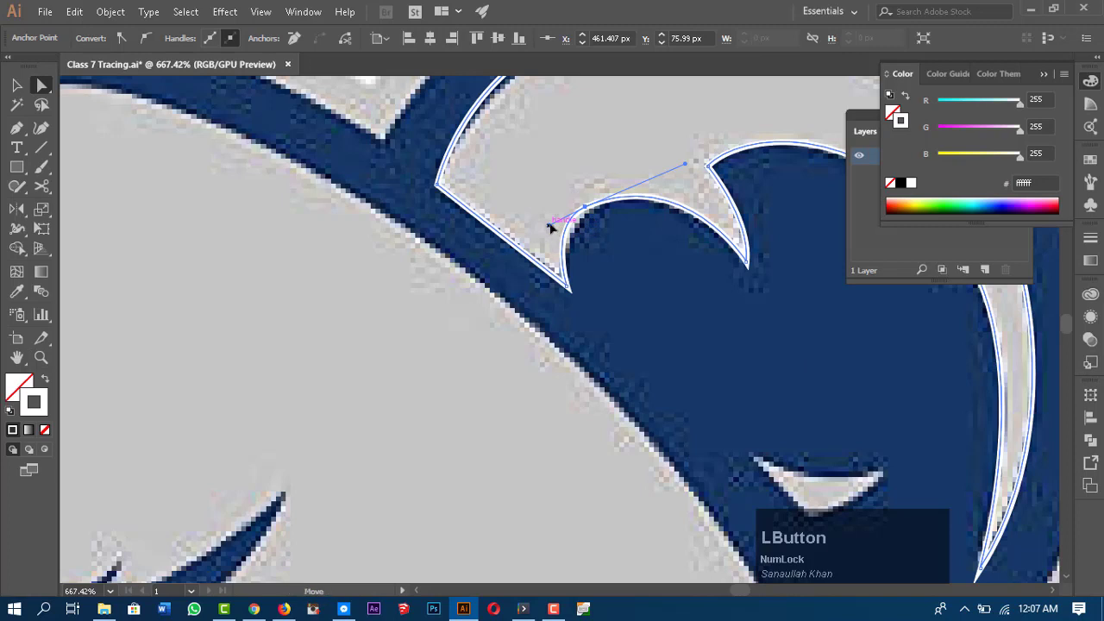
{"action": "left_click_drag", "start_coordinate": [550, 227], "coordinate": [585, 207]}
{"action": "left_click", "coordinate": [683, 321]}
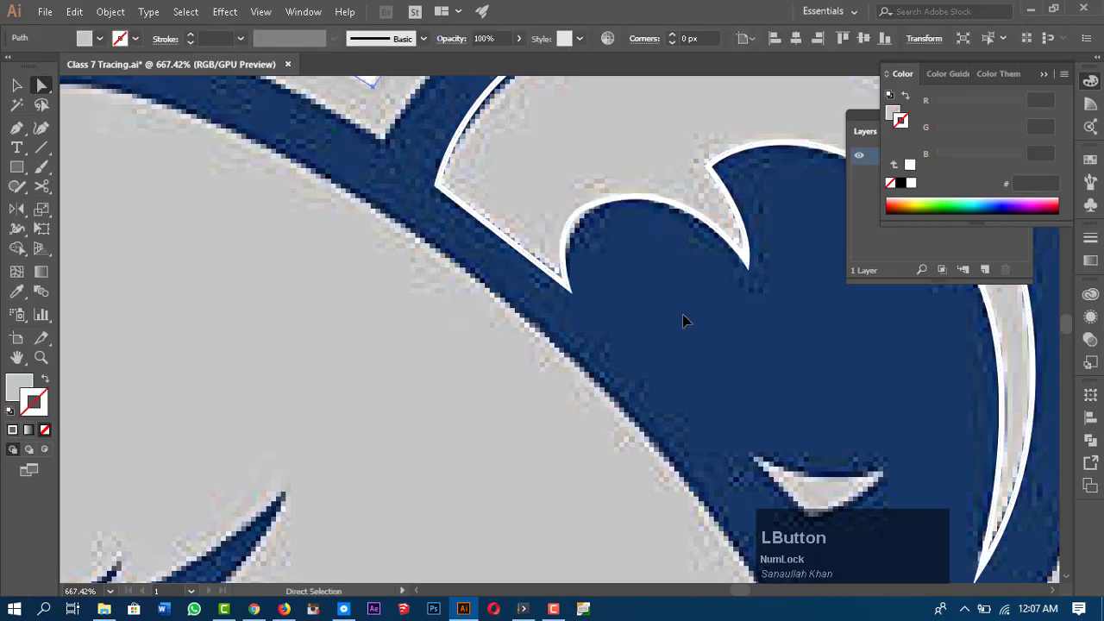
{"action": "left_click", "coordinate": [586, 209]}
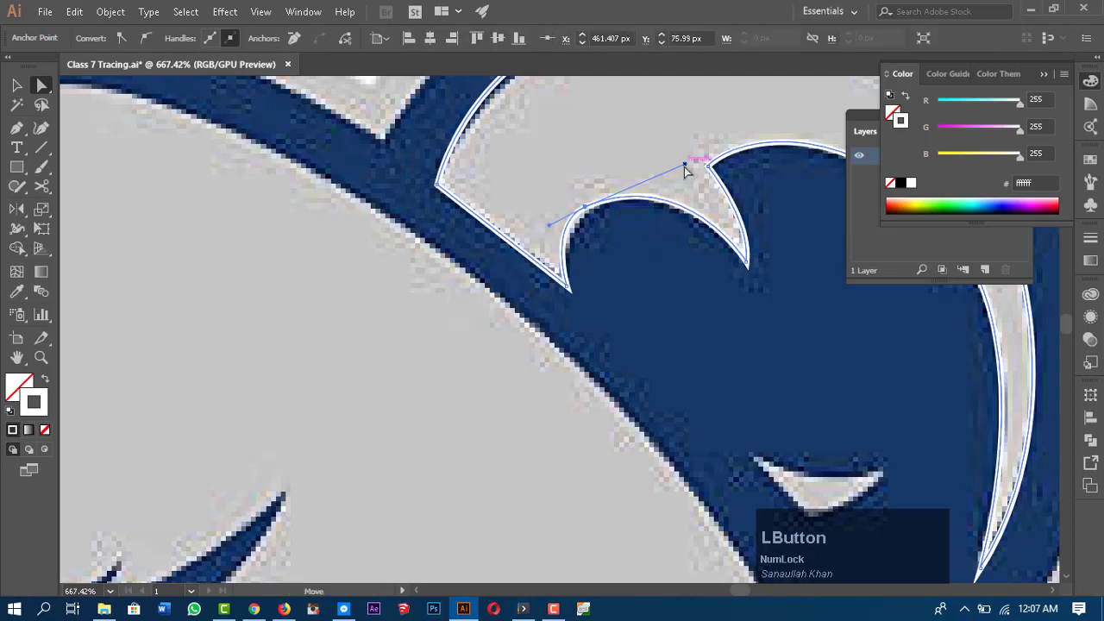
{"action": "left_click_drag", "start_coordinate": [684, 164], "coordinate": [679, 163]}
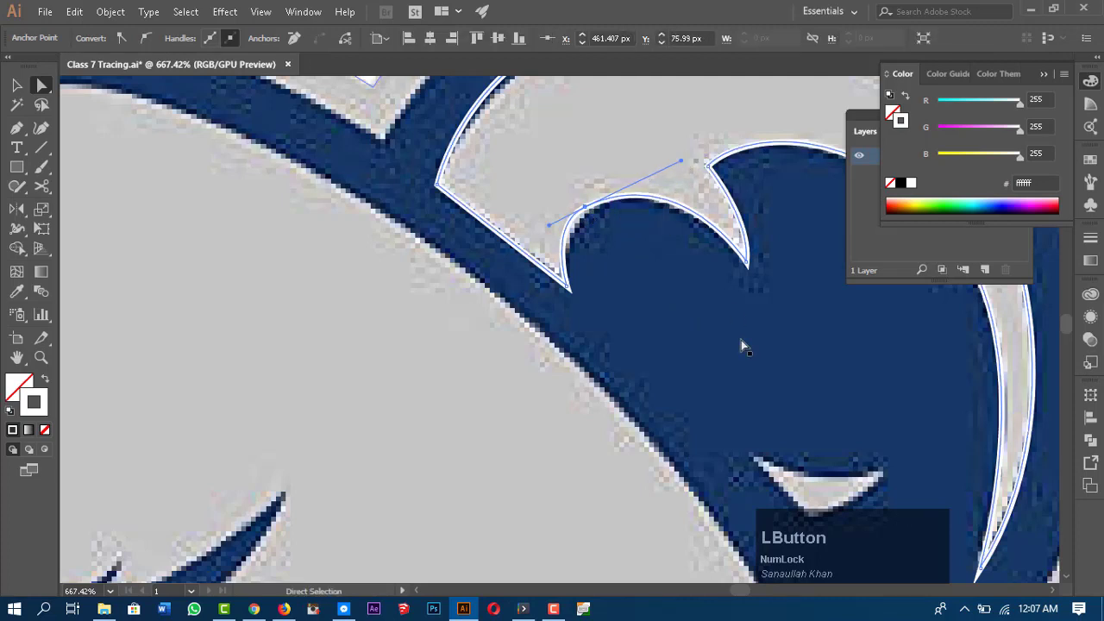
{"action": "left_click", "coordinate": [746, 358]}
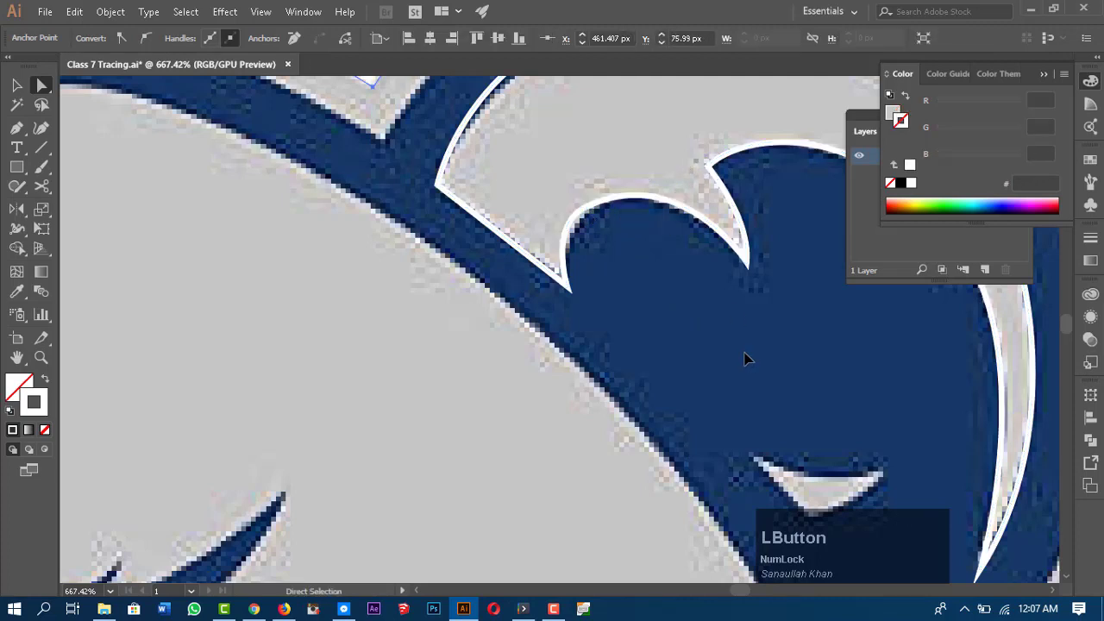
{"action": "left_click", "coordinate": [615, 199]}
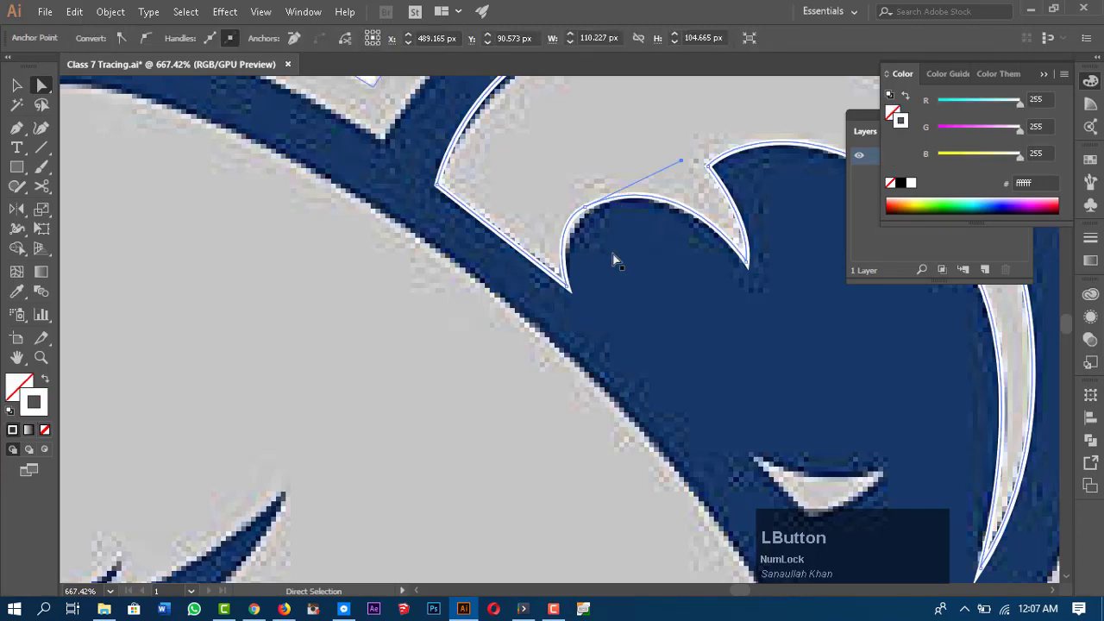
- Fill the closed ear shape with the light grey sampled from the outer head outline, without a stroke, and deselect it
{"action": "key", "text": "ctrl"}
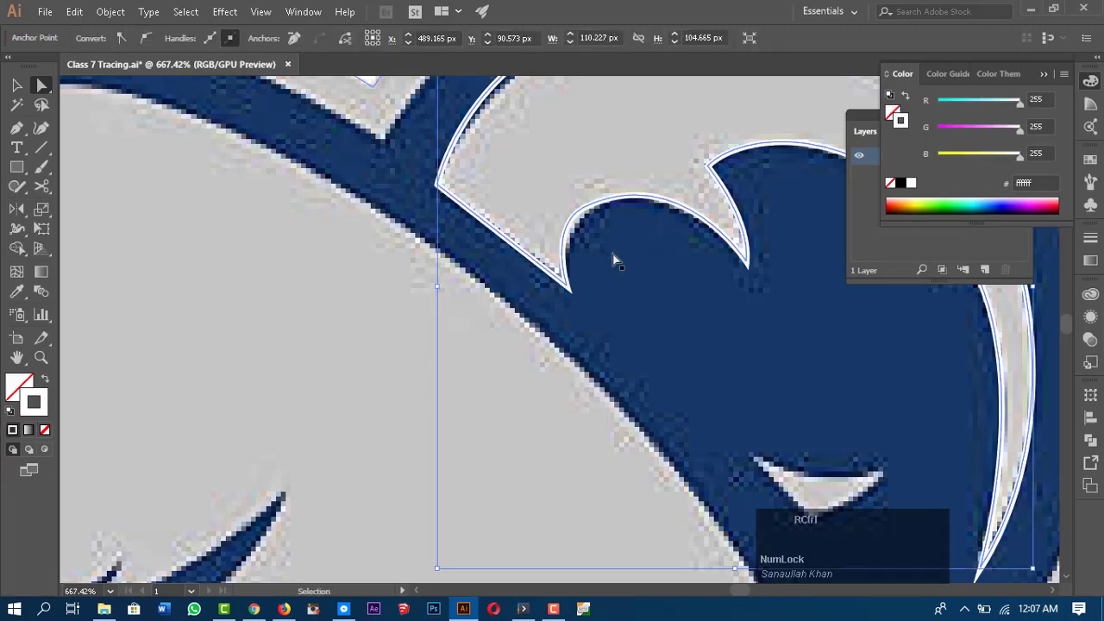
{"action": "key", "text": "ctrl+0"}
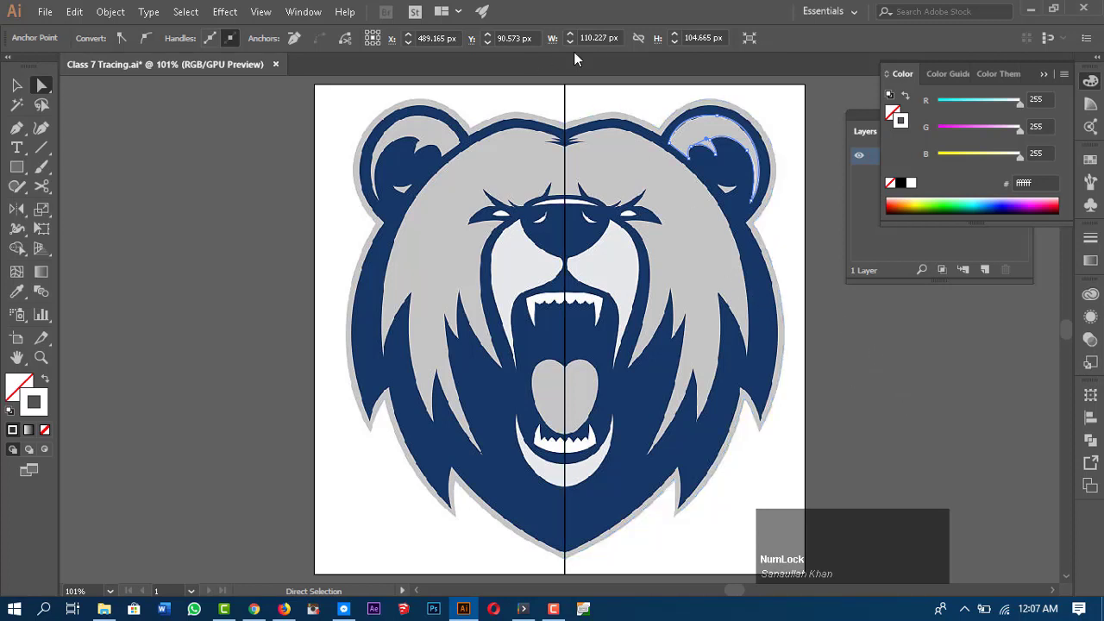
{"action": "left_click", "coordinate": [16, 292]}
{"action": "left_click", "coordinate": [687, 132]}
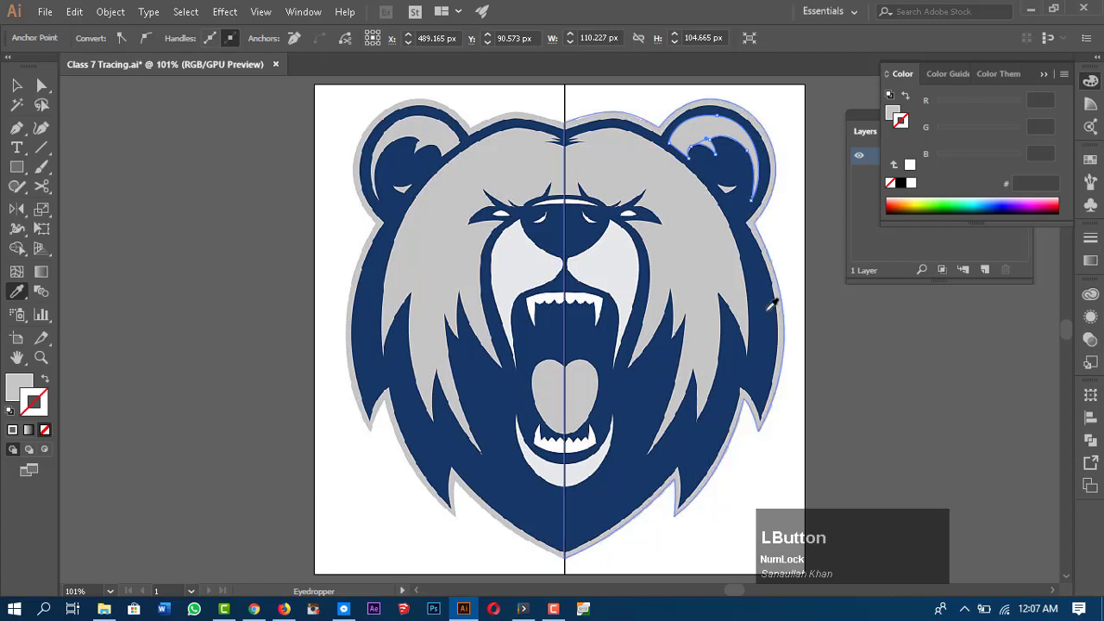
{"action": "key", "text": "v"}
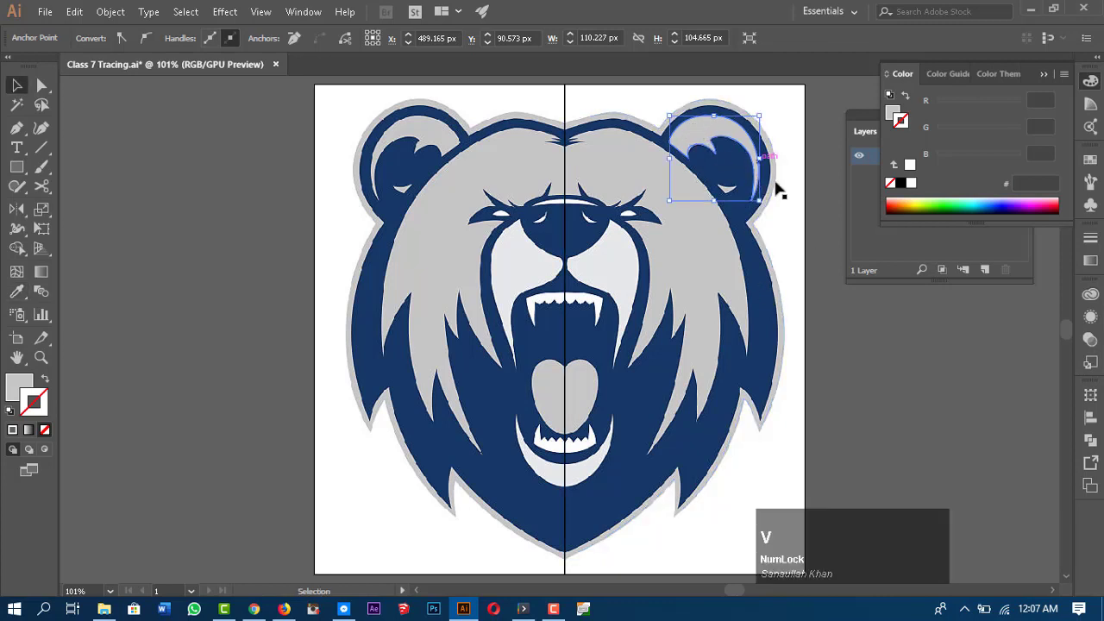
{"action": "left_click", "coordinate": [889, 365]}
- Start tracing the small grey mark inside the right ear with the Pen tool, curving along its upper edge to the right tip
{"action": "mouse_move", "coordinate": [731, 160]}
{"action": "left_mouse_down"}
{"action": "mouse_move", "coordinate": [759, 160]}
{"action": "mouse_move", "coordinate": [747, 160]}
{"action": "left_mouse_up"}
{"action": "key", "text": "space"}
{"action": "left_click_drag", "start_coordinate": [696, 118], "coordinate": [645, 130]}
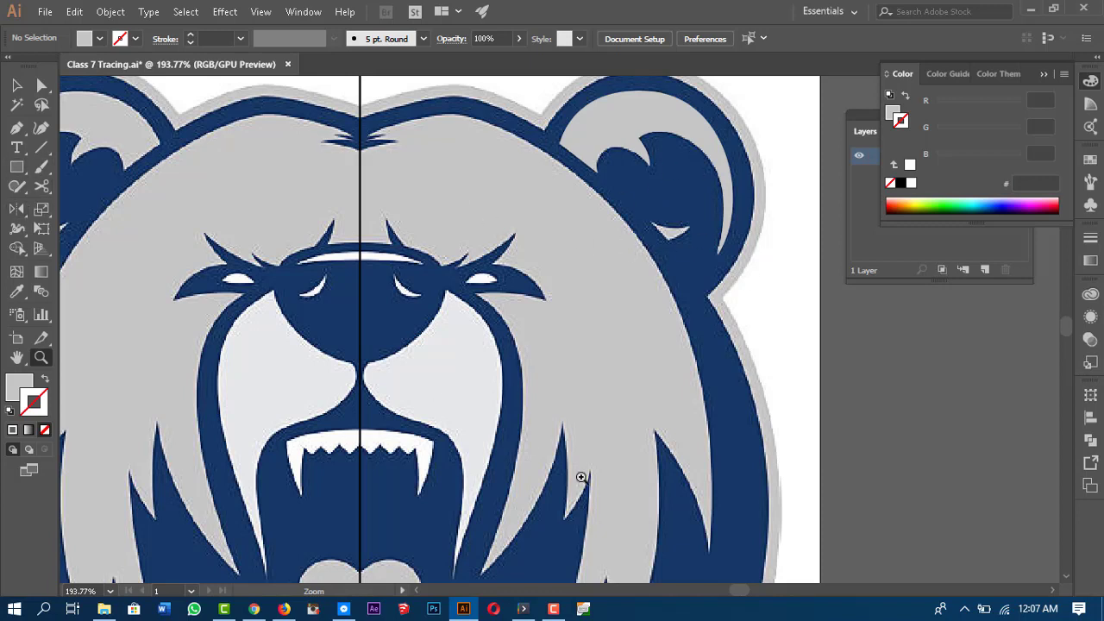
{"action": "key", "text": "p"}
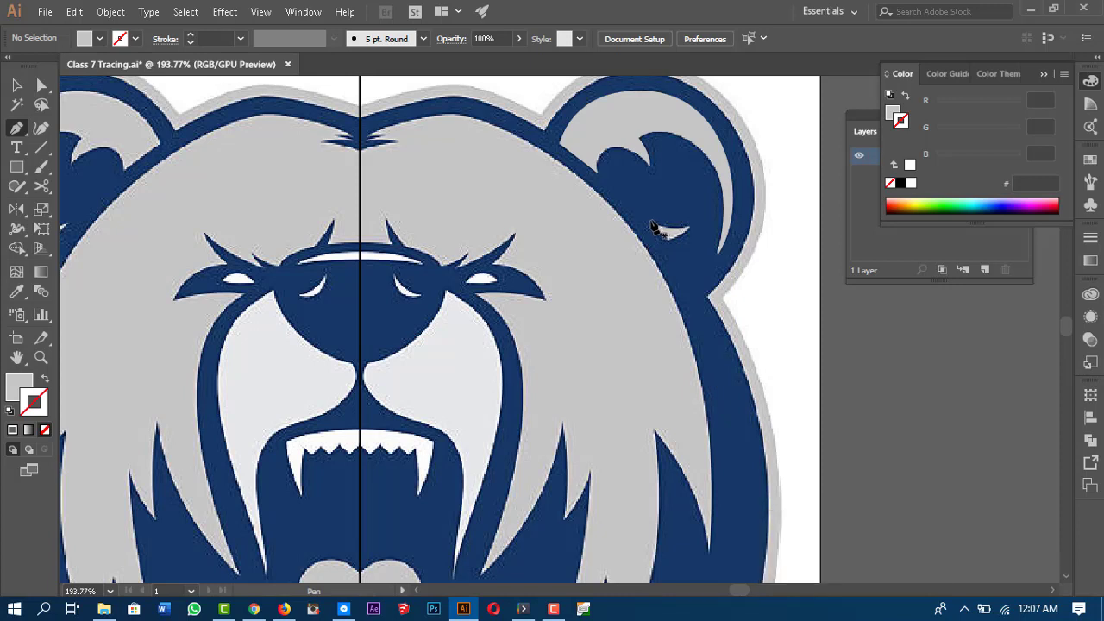
{"action": "left_click_drag", "start_coordinate": [651, 221], "coordinate": [690, 231]}
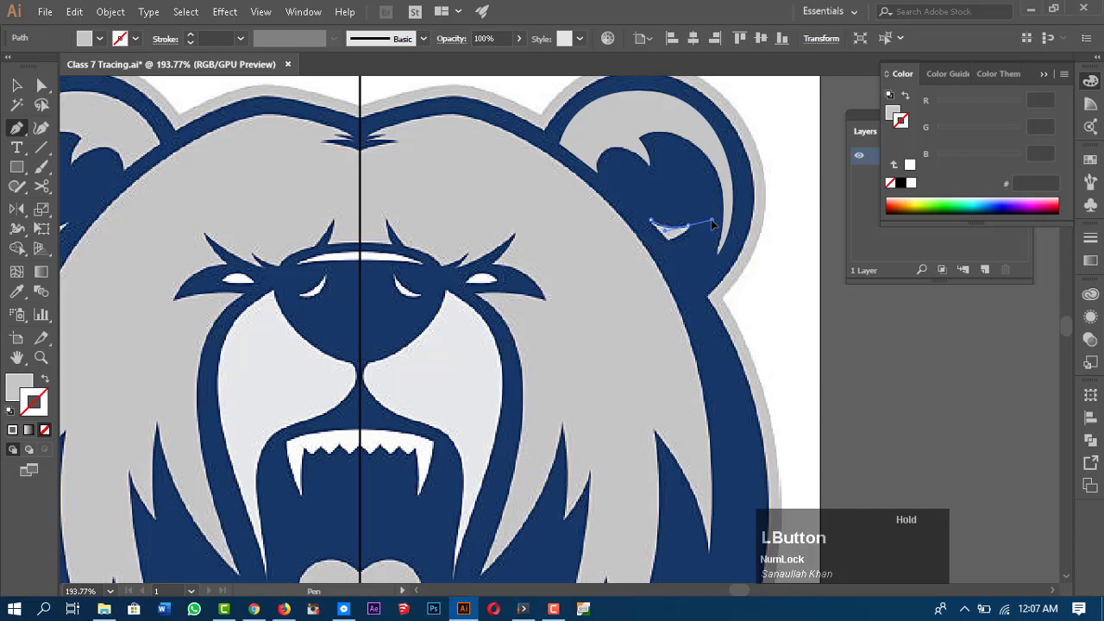
{"action": "left_click_drag", "start_coordinate": [713, 223], "coordinate": [747, 181]}
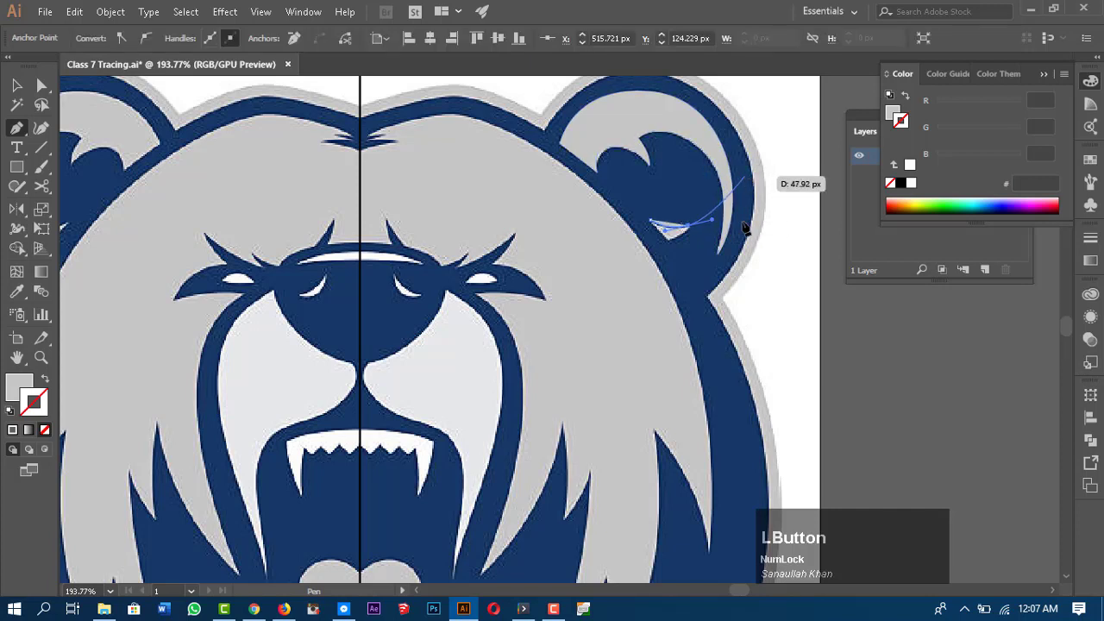
{"action": "left_click_drag", "start_coordinate": [744, 227], "coordinate": [679, 246]}
- Trace the small ear mark's curved lower edge from the right tip to its bottom point and close the path at the left tip
{"action": "key", "text": "z"}
{"action": "left_click", "coordinate": [673, 235]}
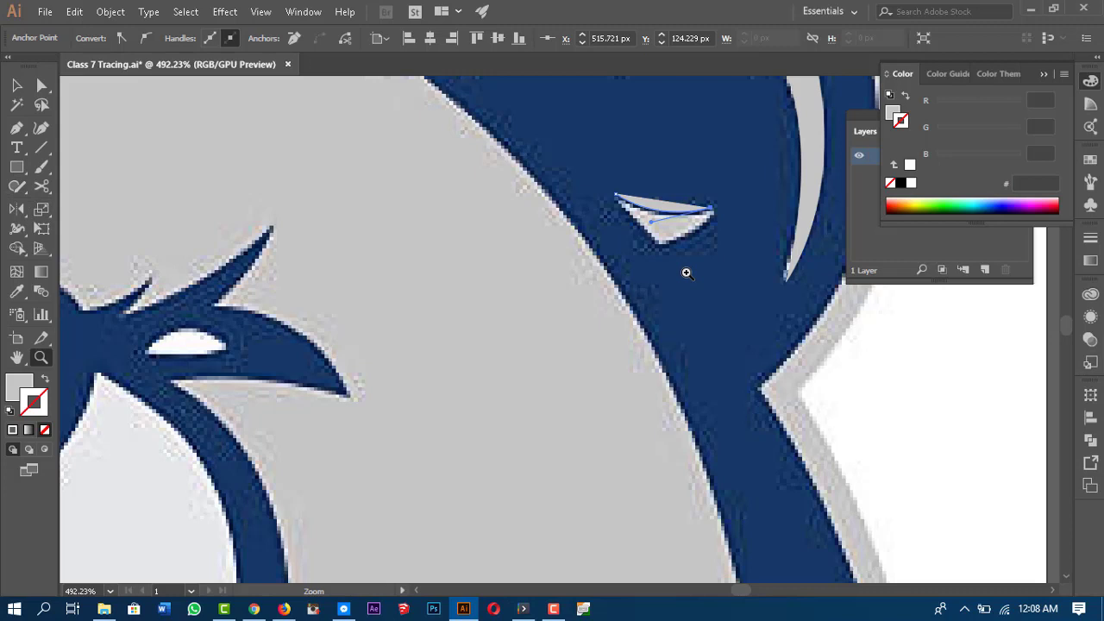
{"action": "key", "text": "p"}
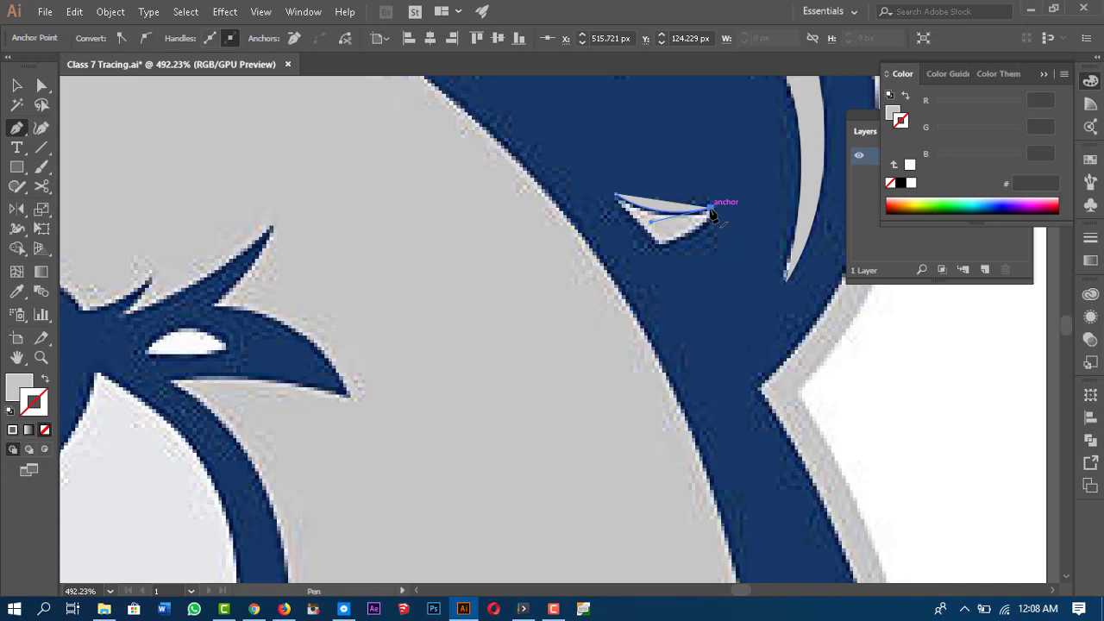
{"action": "left_click_drag", "start_coordinate": [713, 214], "coordinate": [662, 245]}
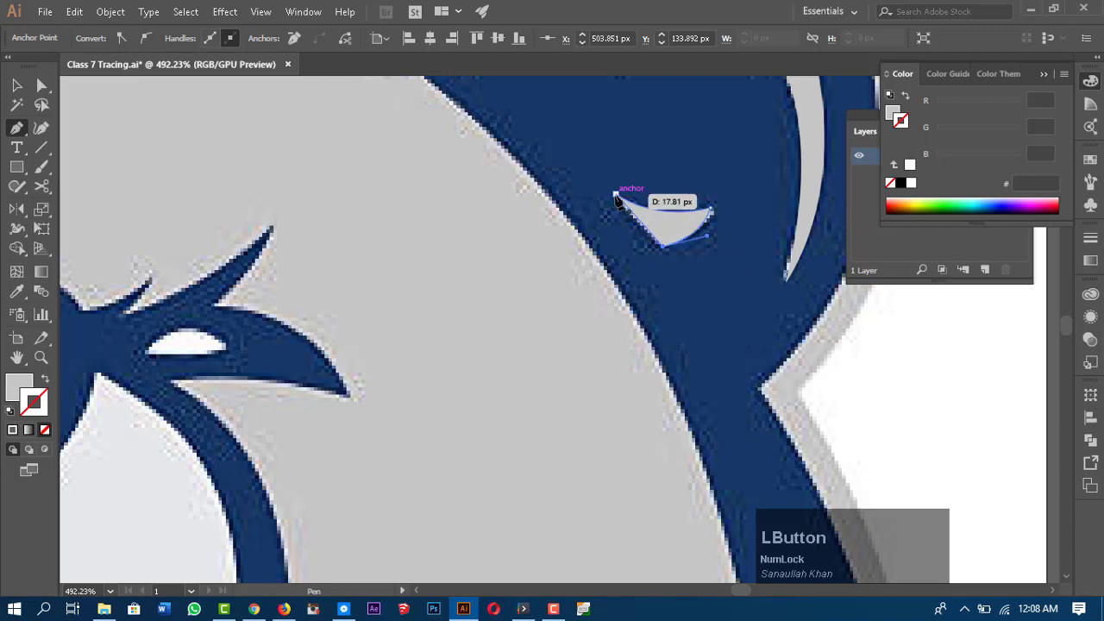
{"action": "left_click_drag", "start_coordinate": [617, 198], "coordinate": [615, 194]}
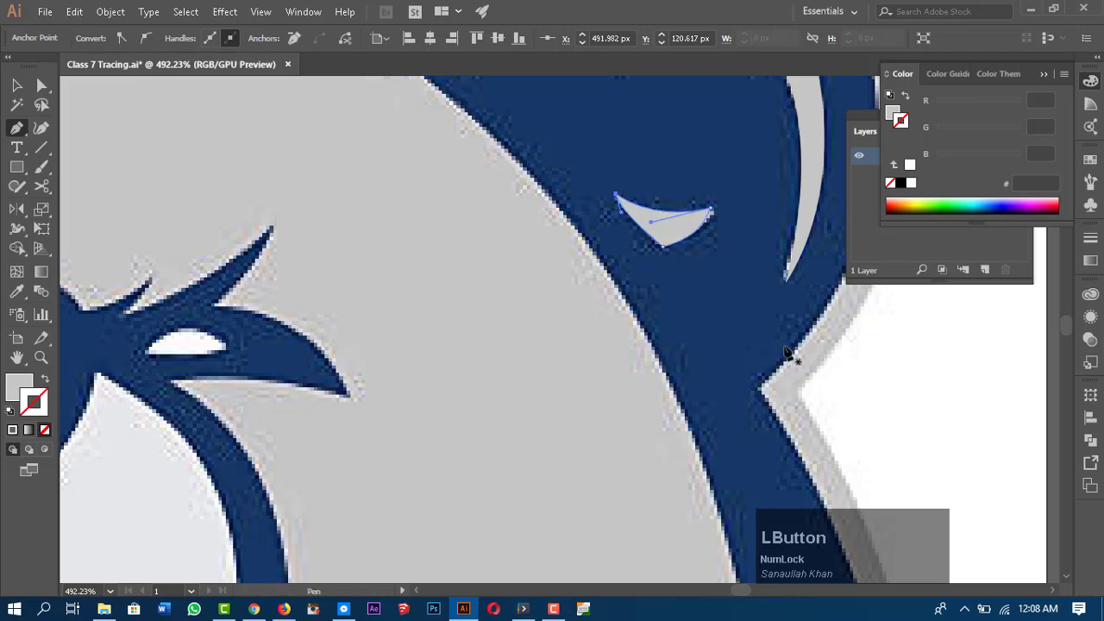
- Move the right tip anchor of the small ear mark slightly outward onto the reference corner
{"action": "key", "text": "a"}
{"action": "left_click_drag", "start_coordinate": [710, 211], "coordinate": [715, 213]}
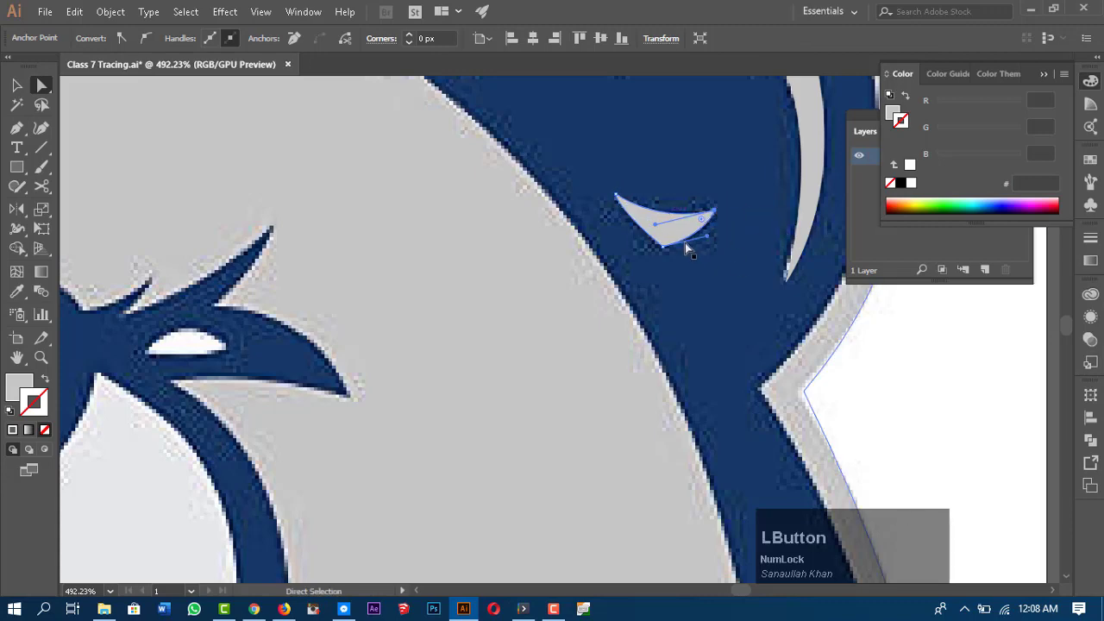
{"action": "key", "text": "ctrl+minus"}
{"action": "key", "text": "ctrl+minus"}
{"action": "key", "text": "ctrl+minus"}
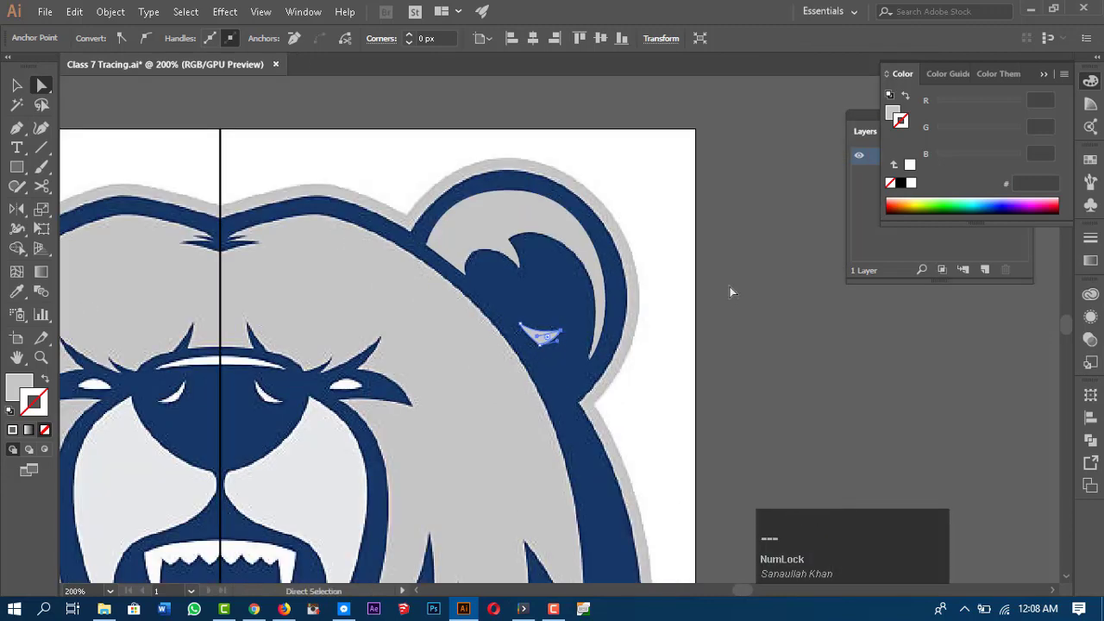
- Start tracing the grey face patch with a c6c6c6 stroke and no fill, from the centre line around the forehead notches to the brow's crest
{"action": "key", "text": "space"}
{"action": "left_click_drag", "start_coordinate": [678, 363], "coordinate": [753, 344]}
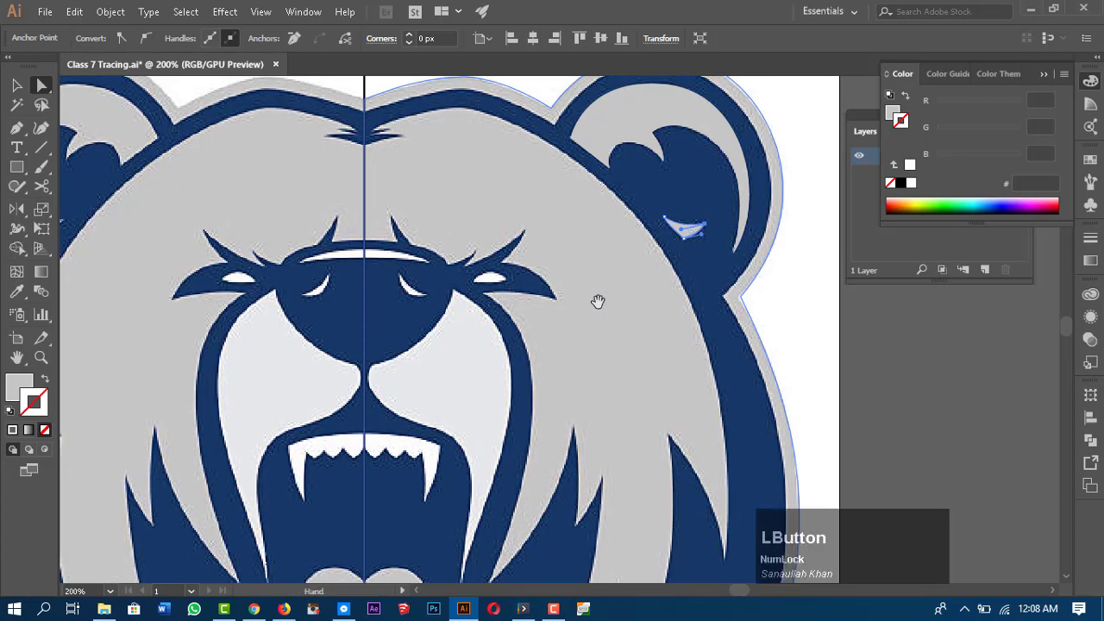
{"action": "key", "text": "space"}
{"action": "left_click_drag", "start_coordinate": [597, 301], "coordinate": [608, 324]}
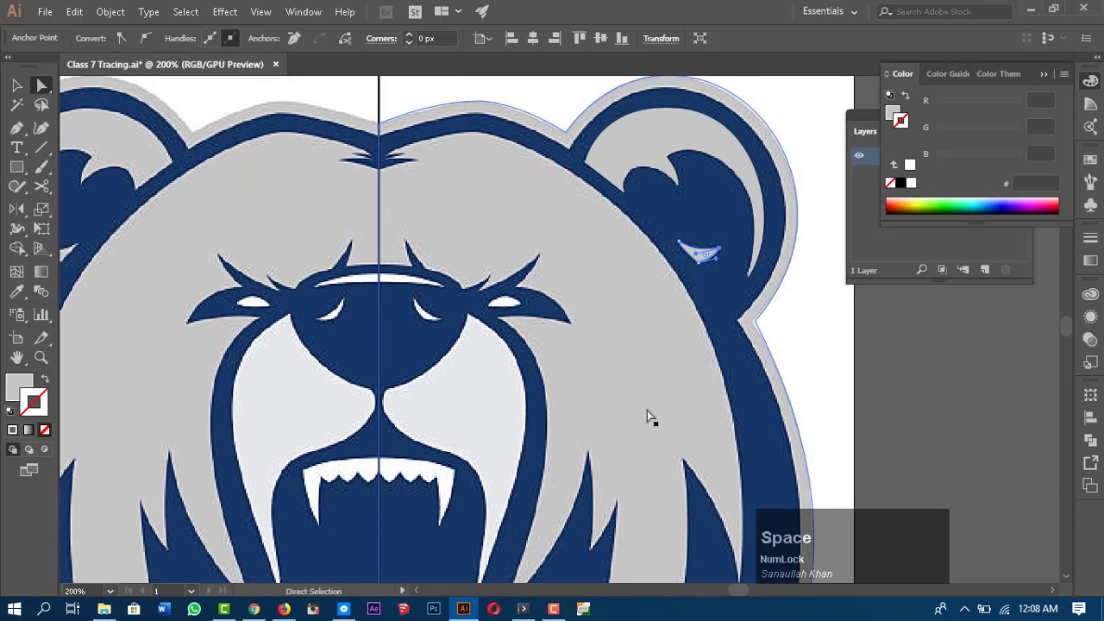
{"action": "key", "text": "p"}
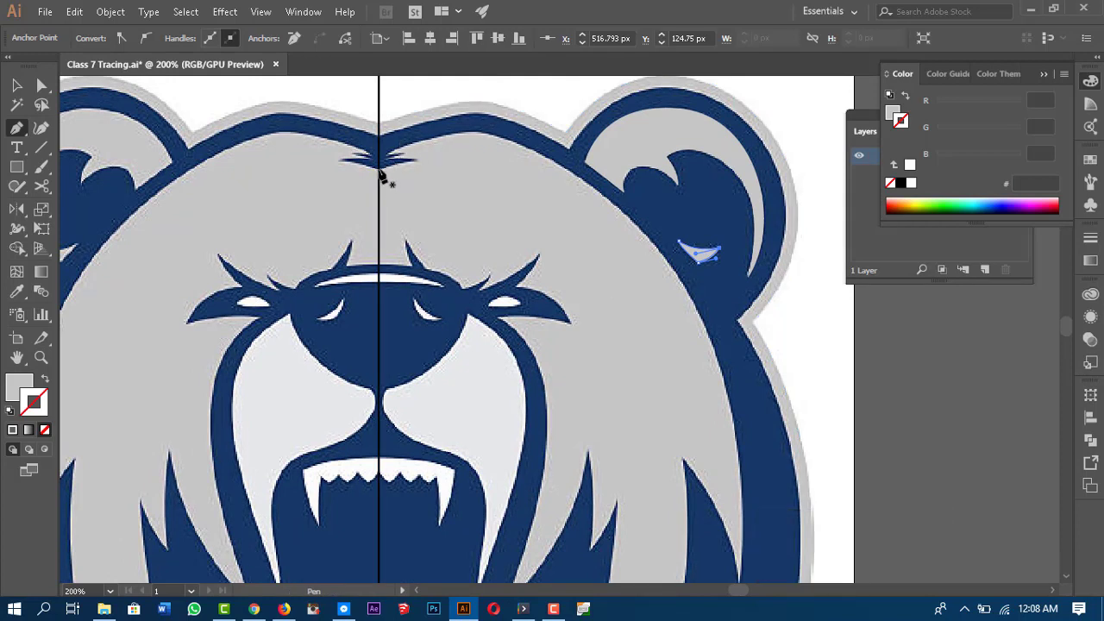
{"action": "left_click_drag", "start_coordinate": [379, 169], "coordinate": [613, 274]}
{"action": "left_click", "coordinate": [420, 166]}
{"action": "left_click", "coordinate": [465, 195]}
{"action": "mouse_move", "coordinate": [422, 179]}
{"action": "left_mouse_down"}
{"action": "mouse_move", "coordinate": [363, 207]}
{"action": "mouse_move", "coordinate": [342, 203]}
{"action": "mouse_move", "coordinate": [452, 181]}
{"action": "mouse_move", "coordinate": [370, 177]}
{"action": "left_mouse_up"}
{"action": "key", "text": "shift+x"}
{"action": "left_click_drag", "start_coordinate": [640, 122], "coordinate": [730, 143]}
{"action": "left_click_drag", "start_coordinate": [468, 94], "coordinate": [274, 148]}
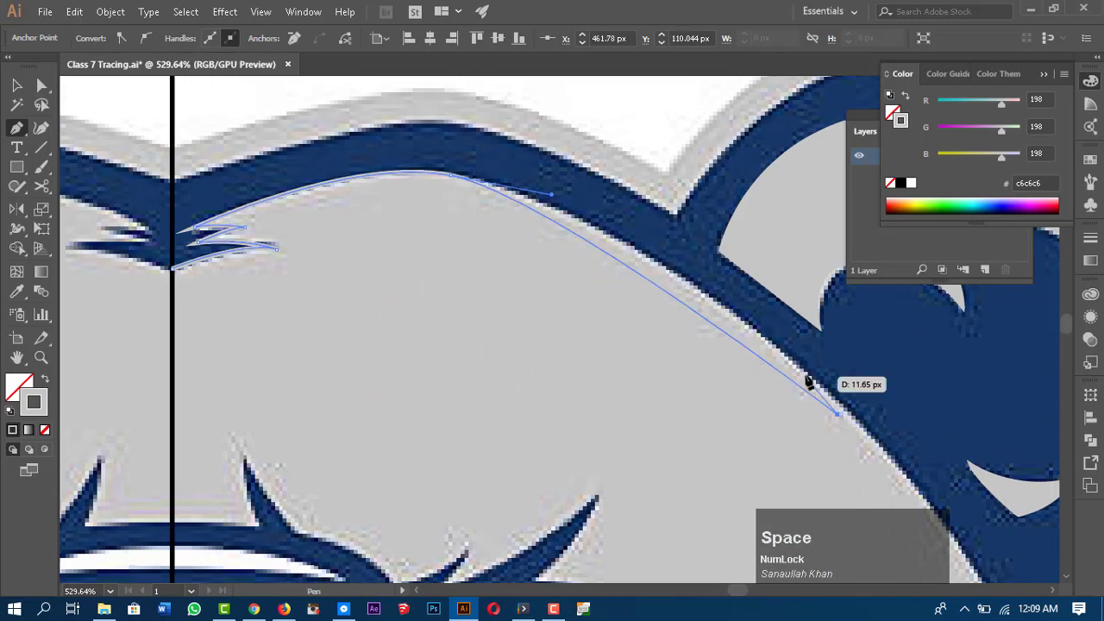
- Continue the face path along the outer edge past the ear to the first hair tip, ending in a corner anchor
{"action": "left_click_drag", "start_coordinate": [809, 382], "coordinate": [877, 422]}
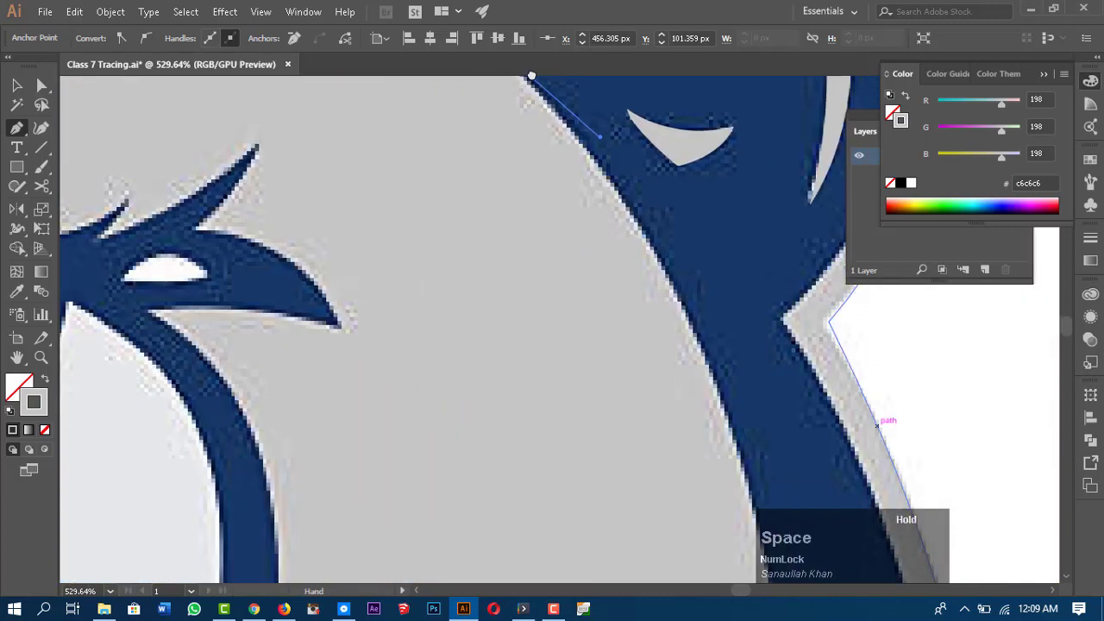
{"action": "scroll", "coordinate": [878, 423], "scroll_direction": "down", "scroll_amount": 5}
{"action": "scroll", "coordinate": [760, 388], "scroll_direction": "up", "scroll_amount": 3}
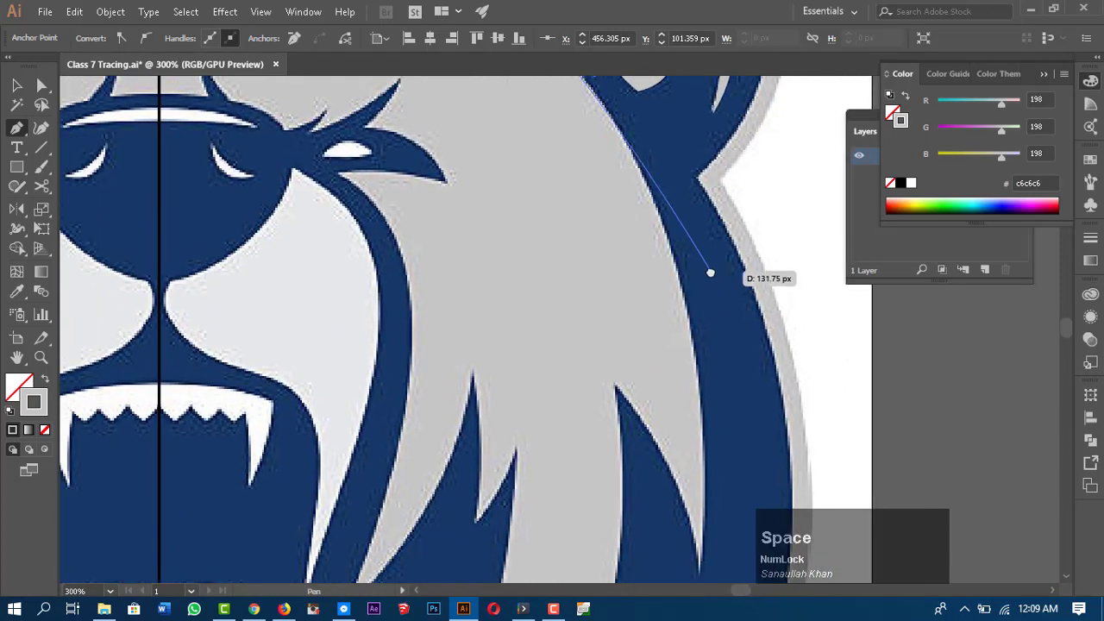
{"action": "scroll", "coordinate": [710, 272], "scroll_direction": "down", "scroll_amount": 2}
{"action": "left_click_drag", "start_coordinate": [707, 290], "coordinate": [707, 174]}
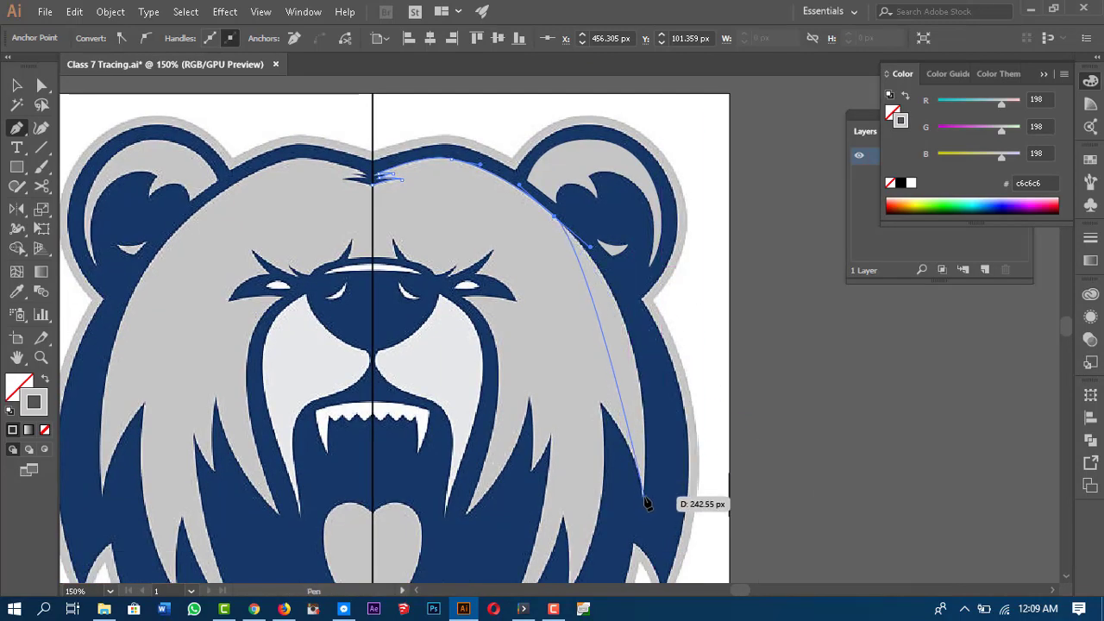
{"action": "left_click_drag", "start_coordinate": [645, 501], "coordinate": [635, 571]}
{"action": "left_click", "coordinate": [642, 397]}
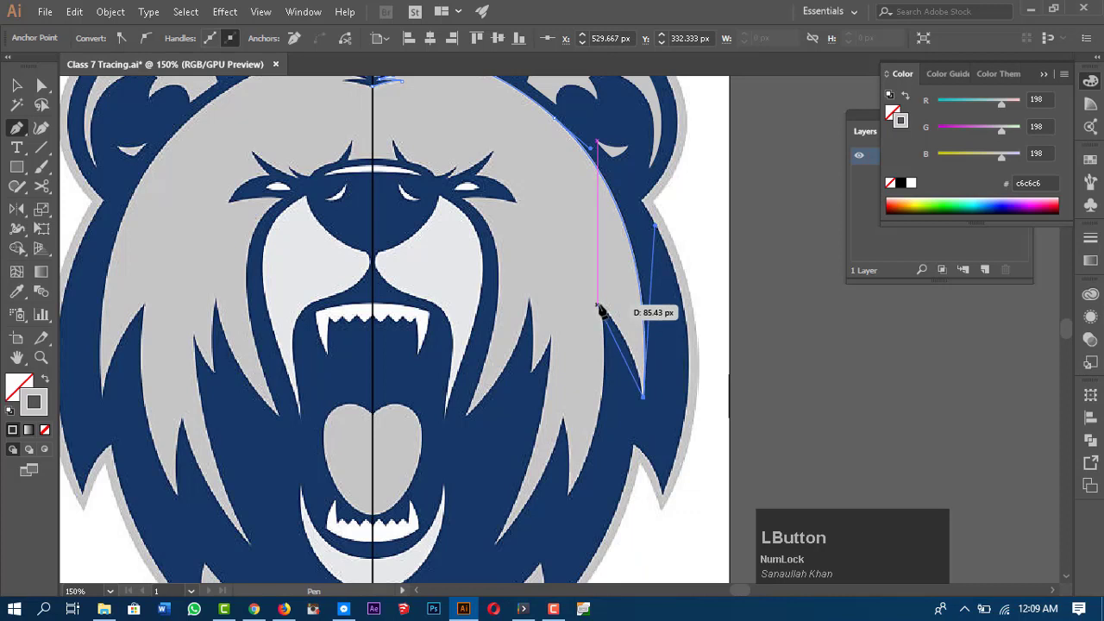
- Trace the outer hair tufts of the face patch from the first notch to the lowest tip, ending in a corner anchor
{"action": "left_click_drag", "start_coordinate": [602, 309], "coordinate": [569, 293]}
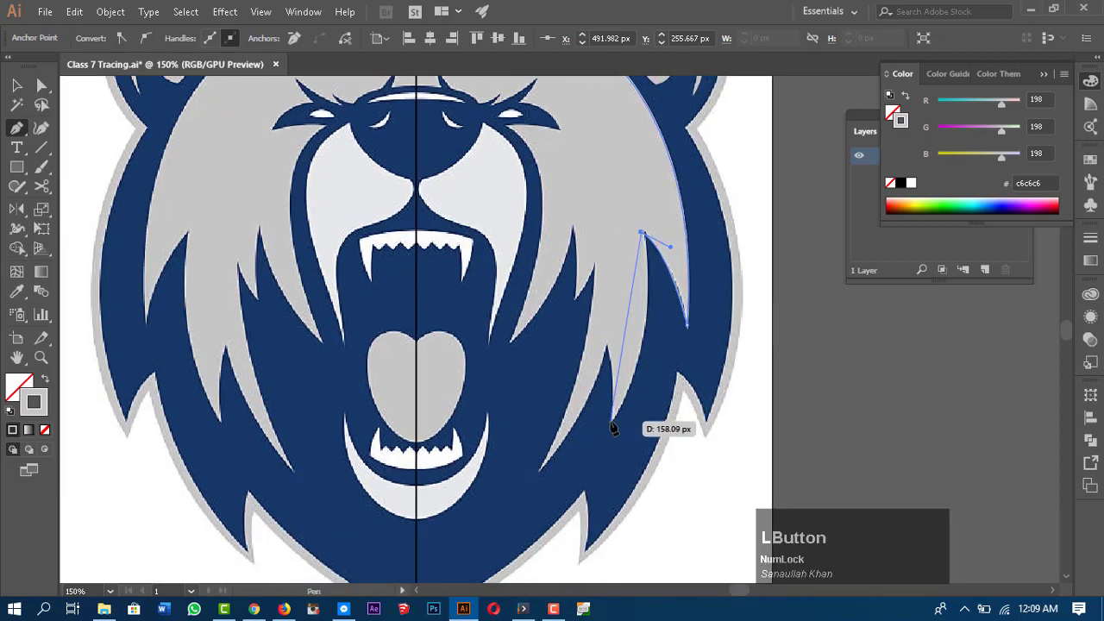
{"action": "left_click_drag", "start_coordinate": [611, 423], "coordinate": [596, 305]}
{"action": "left_click_drag", "start_coordinate": [539, 471], "coordinate": [500, 503]}
{"action": "left_click", "coordinate": [541, 473]}
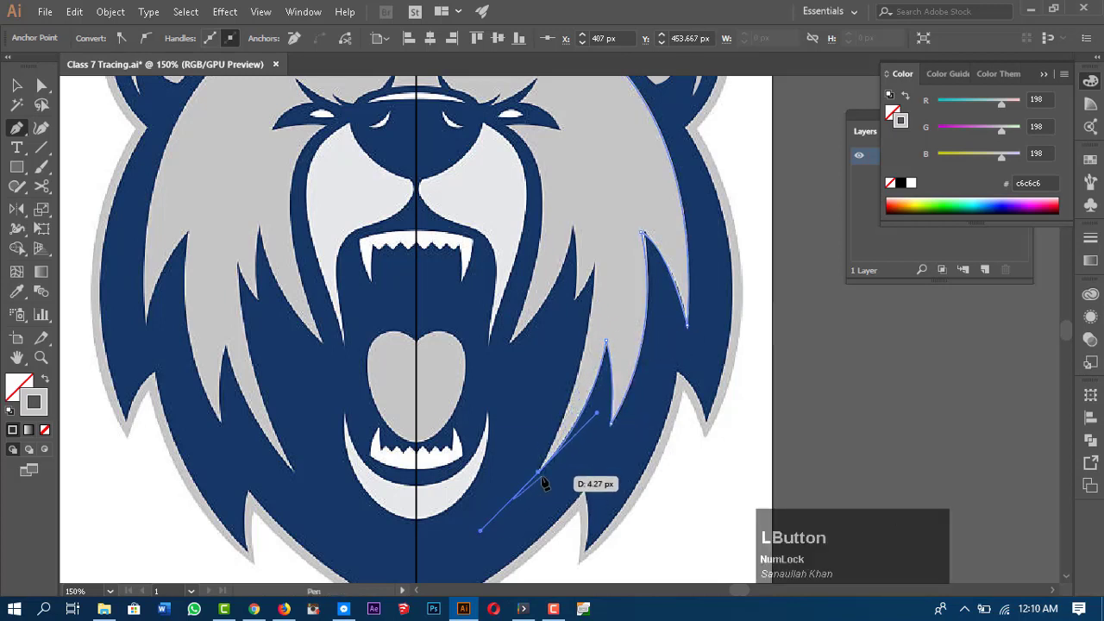
- Trace the inner hair spikes of the face patch from the lowest tip to the tip beside the muzzle
{"action": "left_click_drag", "start_coordinate": [596, 261], "coordinate": [597, 155]}
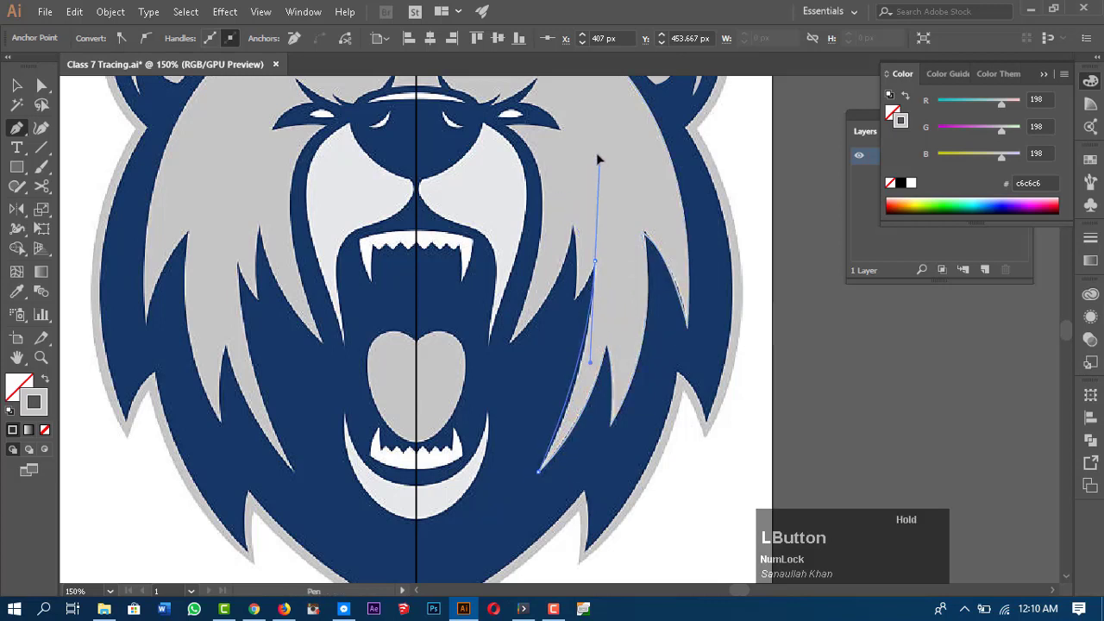
{"action": "left_click_drag", "start_coordinate": [596, 262], "coordinate": [513, 346]}
{"action": "left_click_drag", "start_coordinate": [513, 344], "coordinate": [457, 402]}
{"action": "left_click_drag", "start_coordinate": [513, 343], "coordinate": [595, 250]}
- Trace the face patch's inner edge up beside the muzzle and around the pointed eye corner and lashes
{"action": "key", "text": "space"}
{"action": "left_click_drag", "start_coordinate": [595, 247], "coordinate": [673, 287]}
{"action": "key", "text": "space"}
{"action": "left_click_drag", "start_coordinate": [695, 333], "coordinate": [687, 383]}
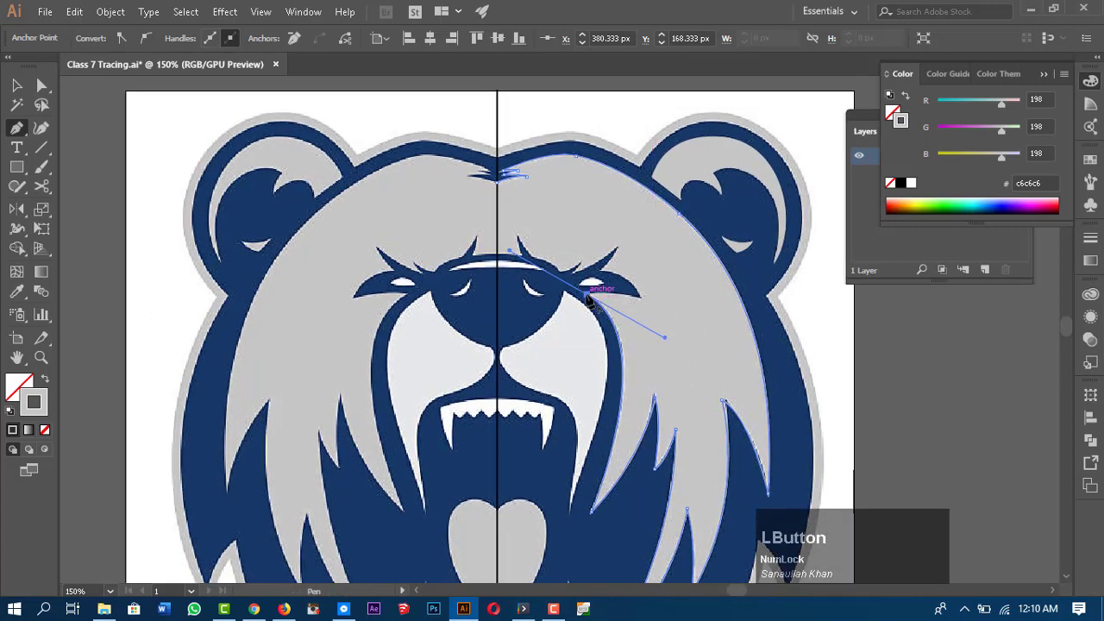
{"action": "left_click_drag", "start_coordinate": [586, 295], "coordinate": [522, 248]}
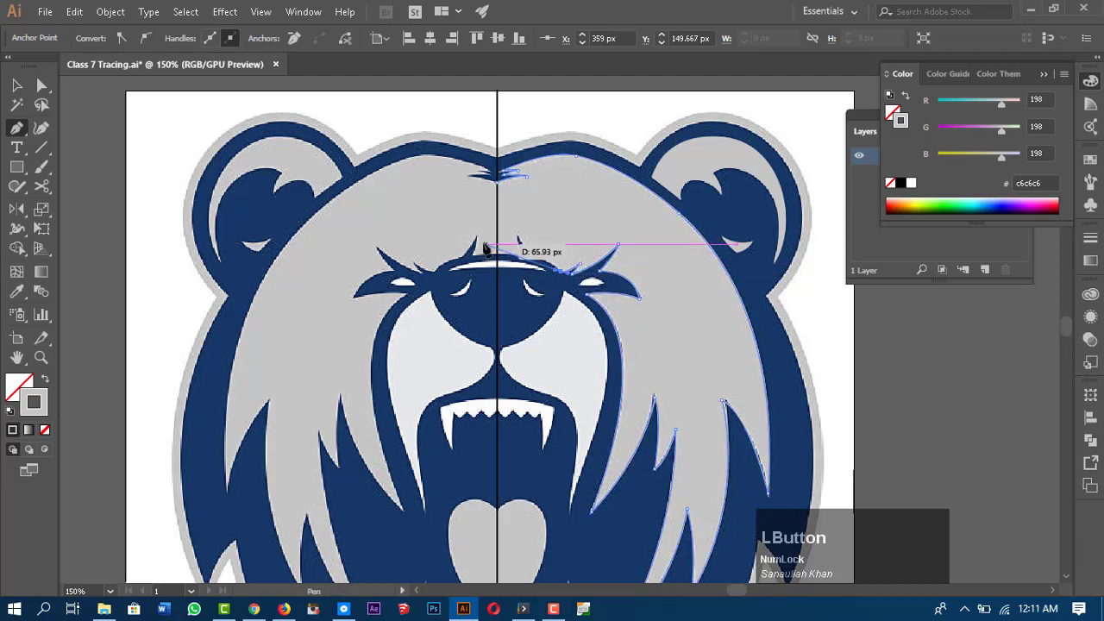
- Trace the edge above the nose around the small spike, finishing with a straight horizontal segment to the centre line
{"action": "key", "text": "z"}
{"action": "left_click", "coordinate": [562, 272]}
{"action": "key", "text": "p"}
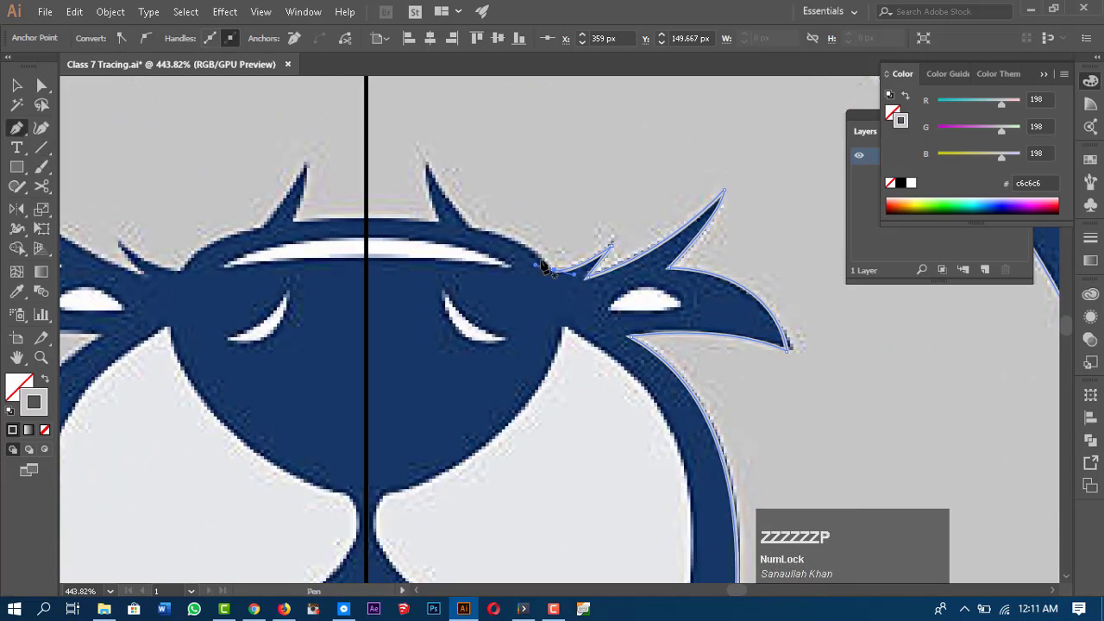
{"action": "left_click", "coordinate": [554, 270]}
{"action": "left_click", "coordinate": [453, 226]}
{"action": "left_click_drag", "start_coordinate": [453, 226], "coordinate": [541, 241]}
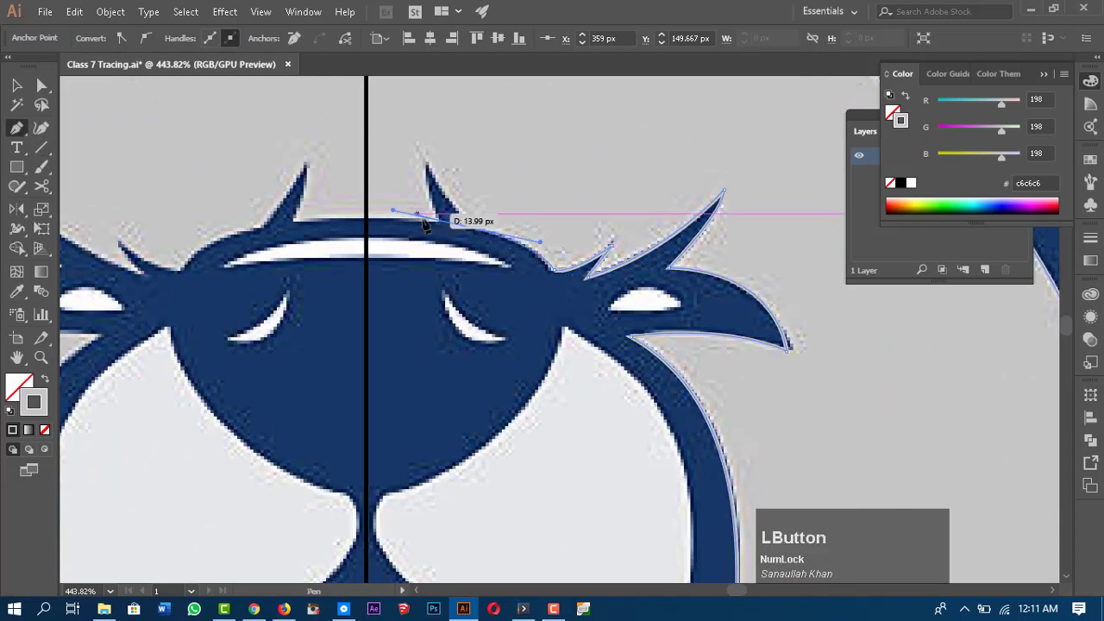
{"action": "left_click", "coordinate": [425, 163]}
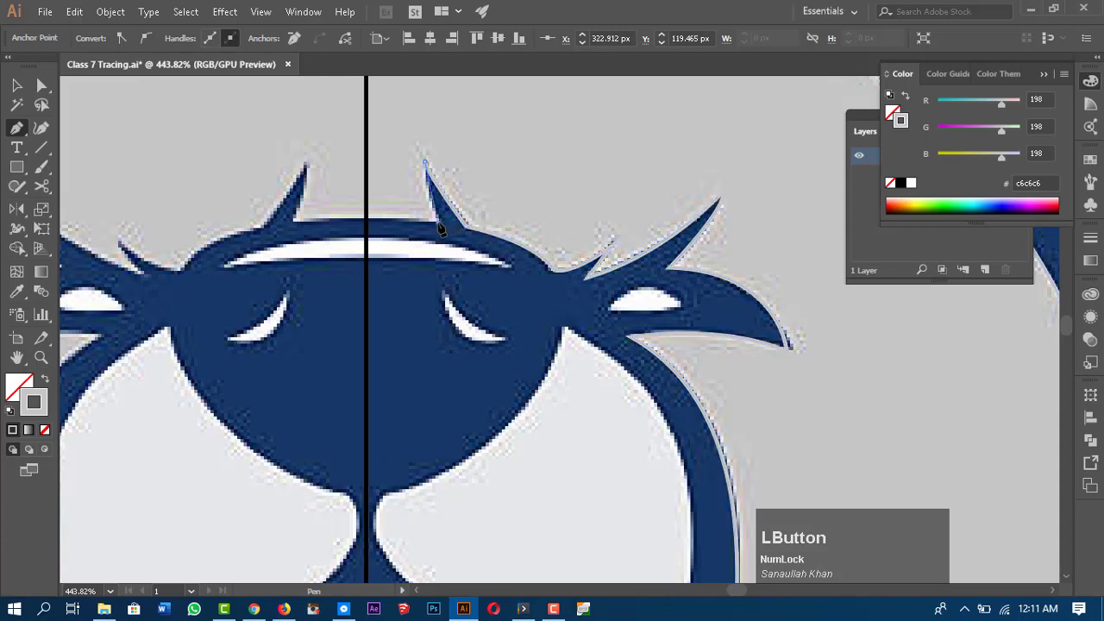
{"action": "left_click_drag", "start_coordinate": [446, 235], "coordinate": [443, 221]}
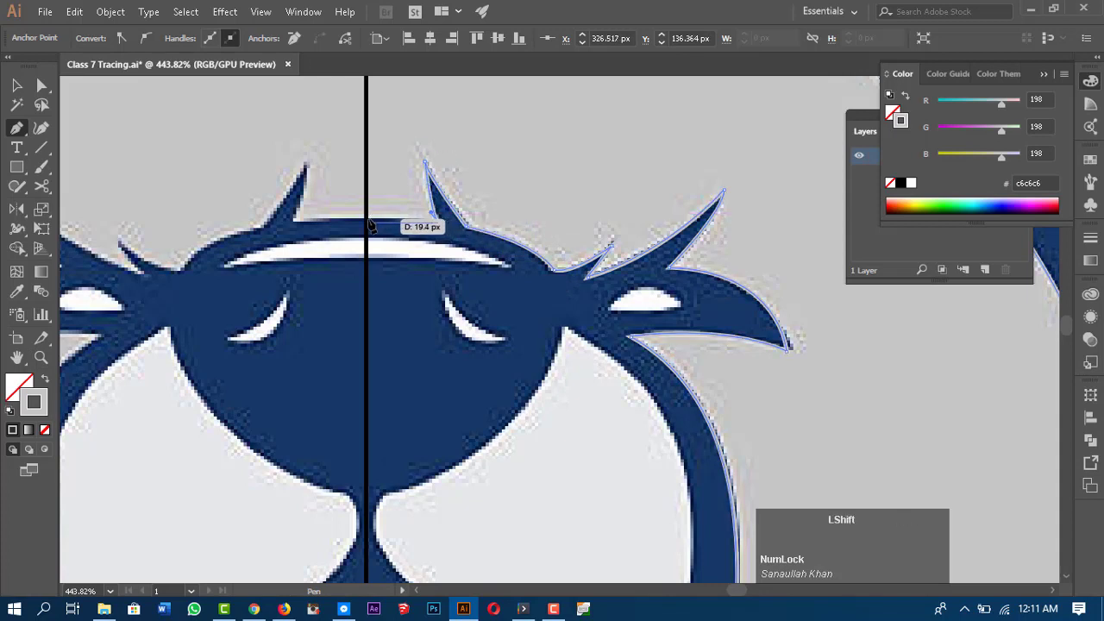
{"action": "left_click", "coordinate": [368, 223], "text": "shift"}
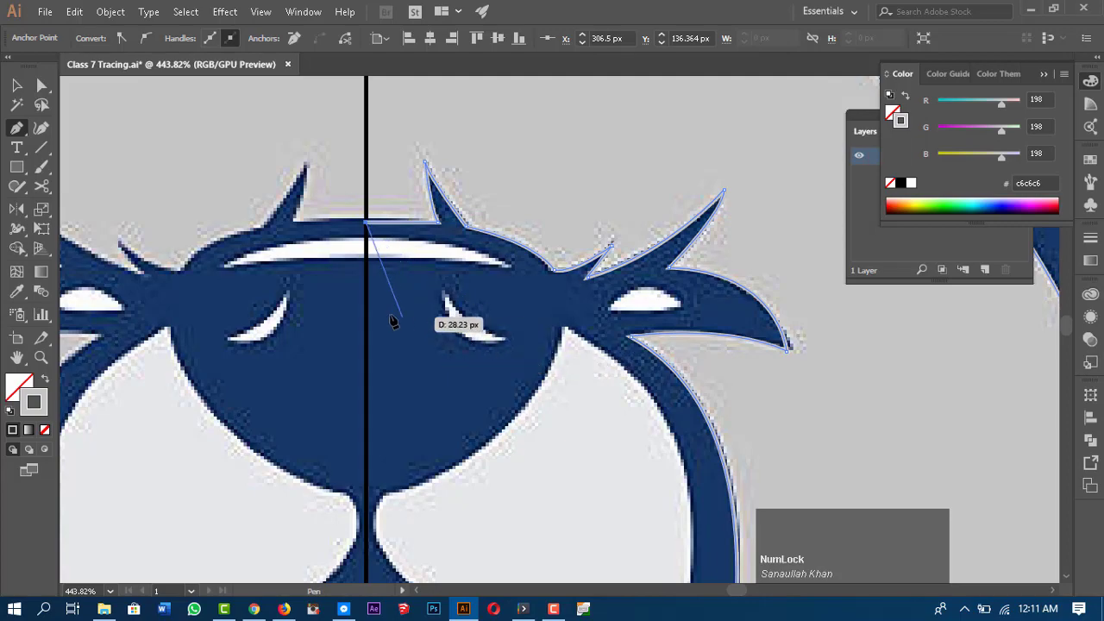
- Close the face path at its starting anchor below the forehead notches and fill it with the sampled light grey, without a stroke
{"action": "key", "text": "space"}
{"action": "left_click_drag", "start_coordinate": [409, 354], "coordinate": [595, 526]}
{"action": "left_click_drag", "start_coordinate": [544, 311], "coordinate": [526, 526]}
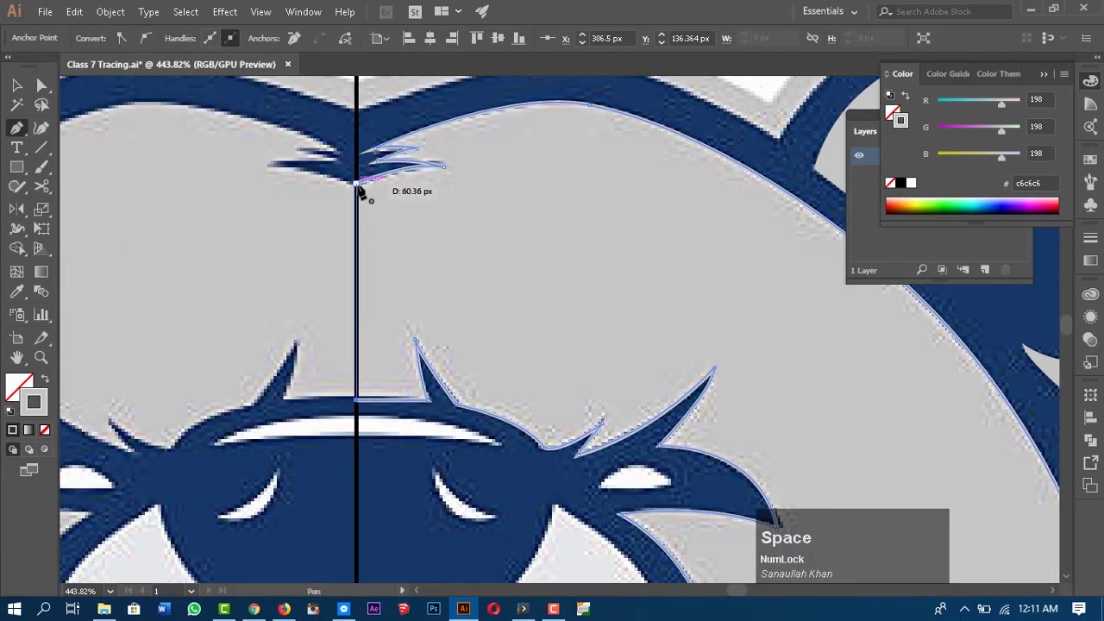
{"action": "left_click", "coordinate": [357, 183]}
{"action": "key", "text": "ctrl+0"}
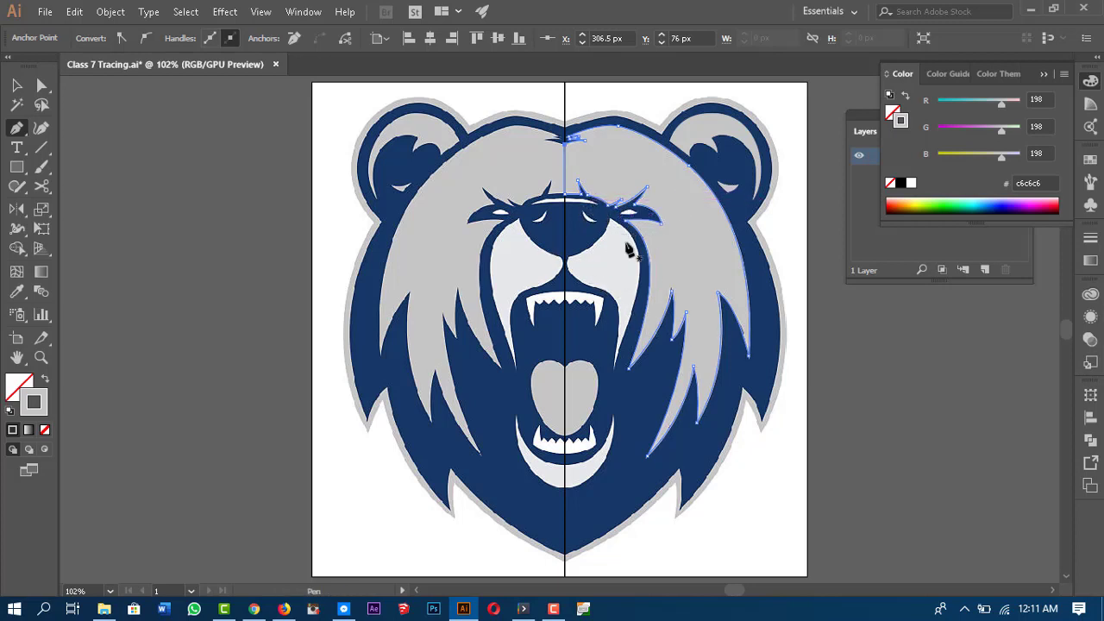
{"action": "key", "text": "i"}
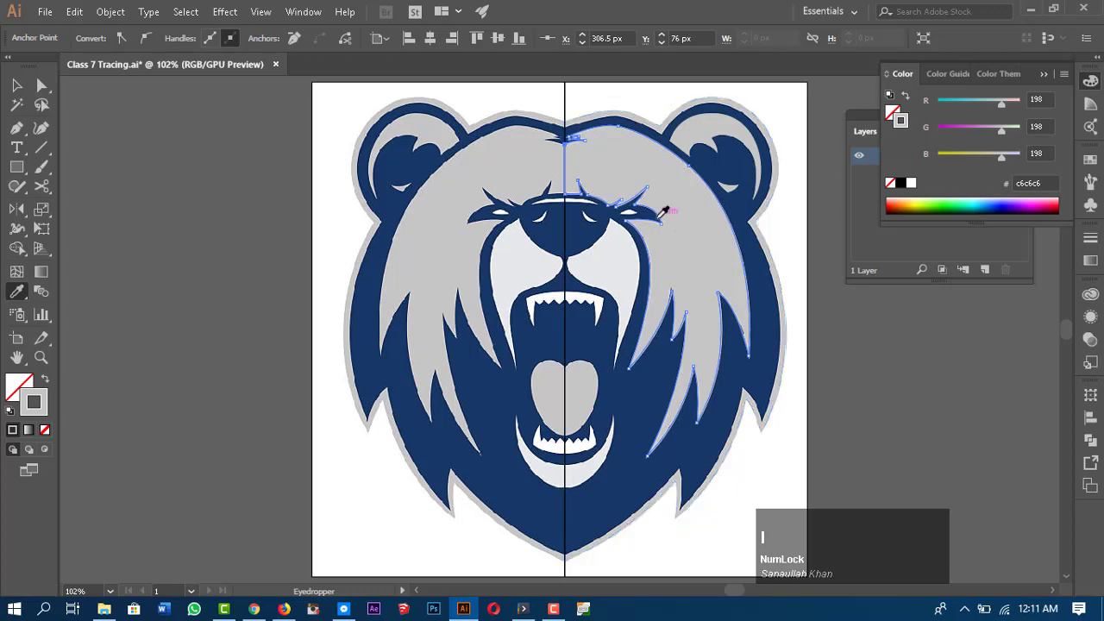
{"action": "left_click", "coordinate": [704, 246]}
- Trace the small white shape of the right eye and the curved nostril mark with the Pen tool
{"action": "key", "text": "z"}
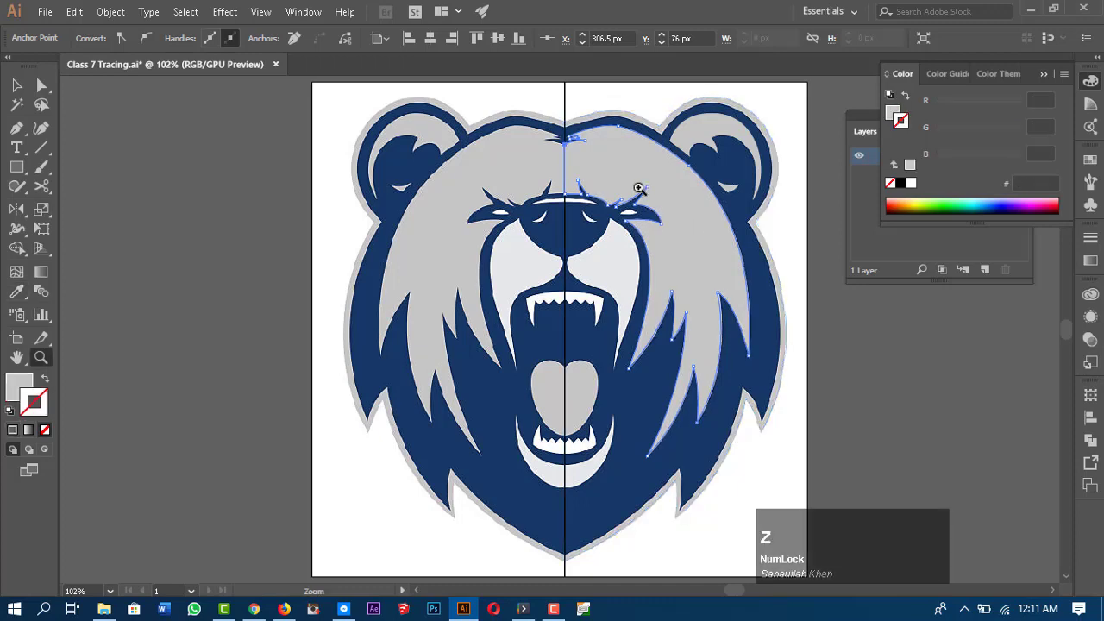
{"action": "left_click", "coordinate": [641, 189]}
{"action": "key", "text": "p"}
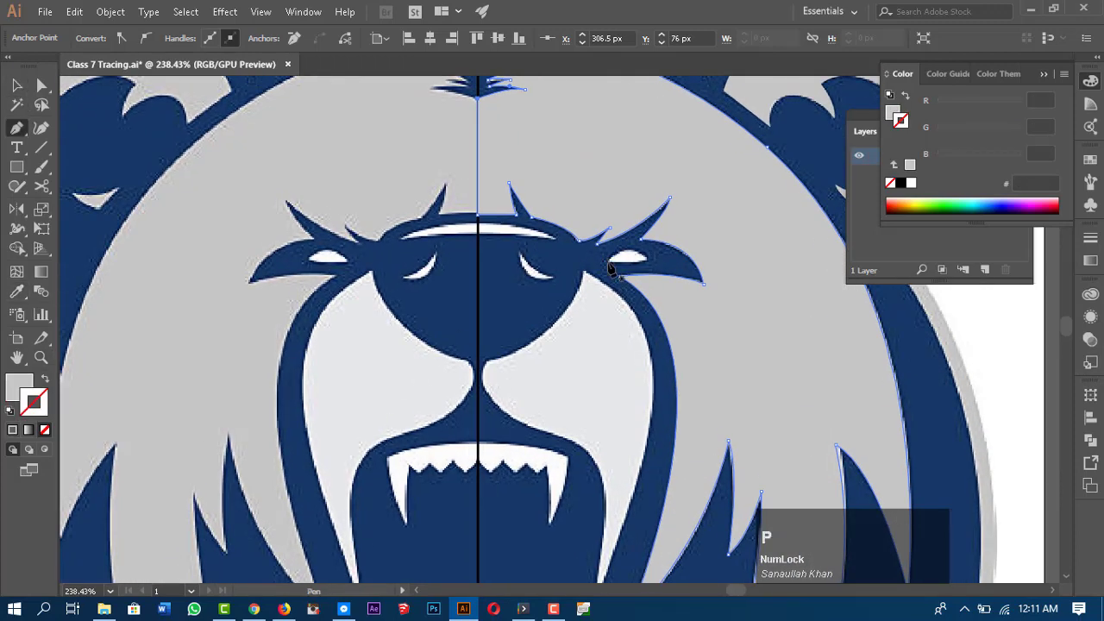
{"action": "mouse_move", "coordinate": [608, 260]}
{"action": "left_mouse_down"}
{"action": "mouse_move", "coordinate": [654, 264]}
{"action": "mouse_move", "coordinate": [653, 251]}
{"action": "mouse_move", "coordinate": [615, 246]}
{"action": "mouse_move", "coordinate": [597, 259]}
{"action": "left_mouse_up"}
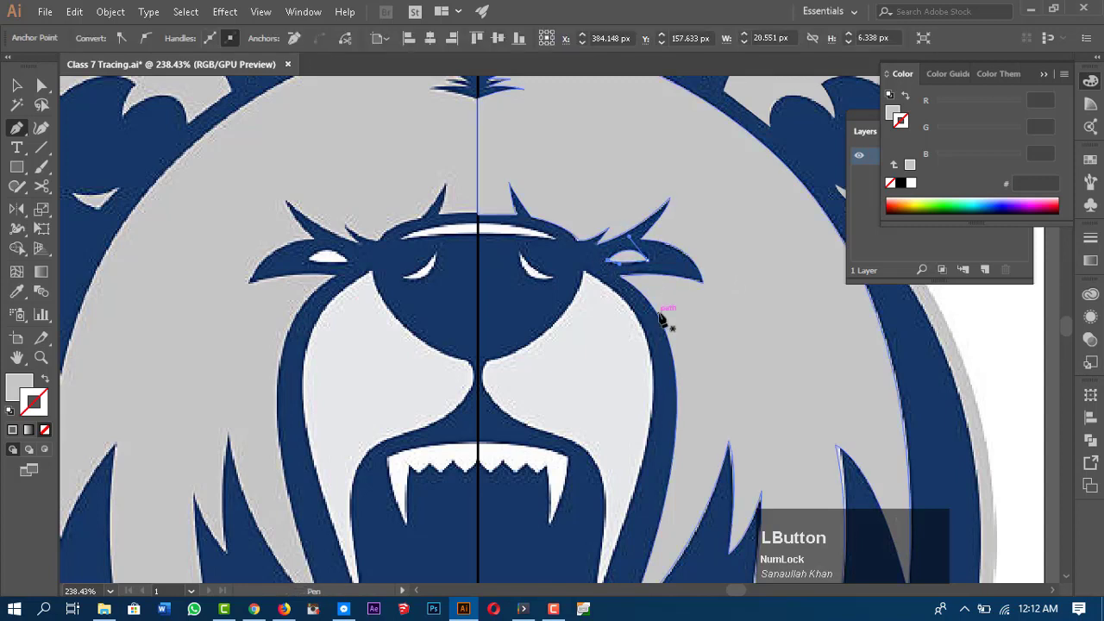
{"action": "left_click_drag", "start_coordinate": [515, 250], "coordinate": [576, 289]}
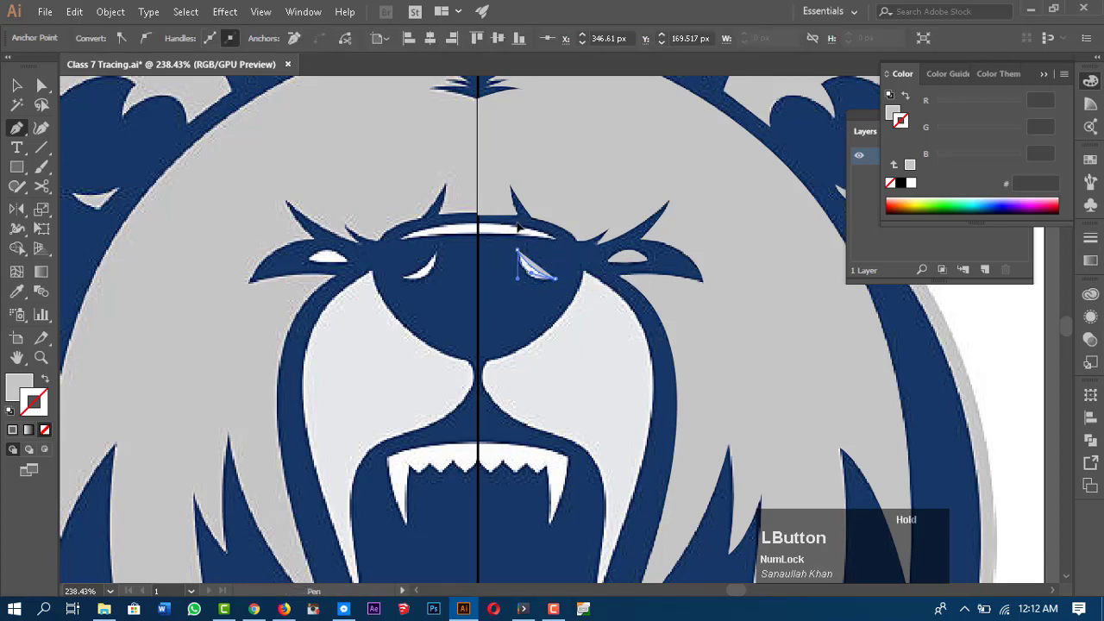
- Trace the right half of the white highlight above the nose and close the path at the centre line
{"action": "left_click_drag", "start_coordinate": [513, 220], "coordinate": [528, 255]}
{"action": "scroll", "coordinate": [482, 242], "scroll_direction": "up", "scroll_amount": 1}
{"action": "key", "text": "space"}
{"action": "left_click_drag", "start_coordinate": [721, 397], "coordinate": [679, 350]}
{"action": "scroll", "coordinate": [678, 350], "scroll_direction": "up", "scroll_amount": 1}
{"action": "key", "text": "z"}
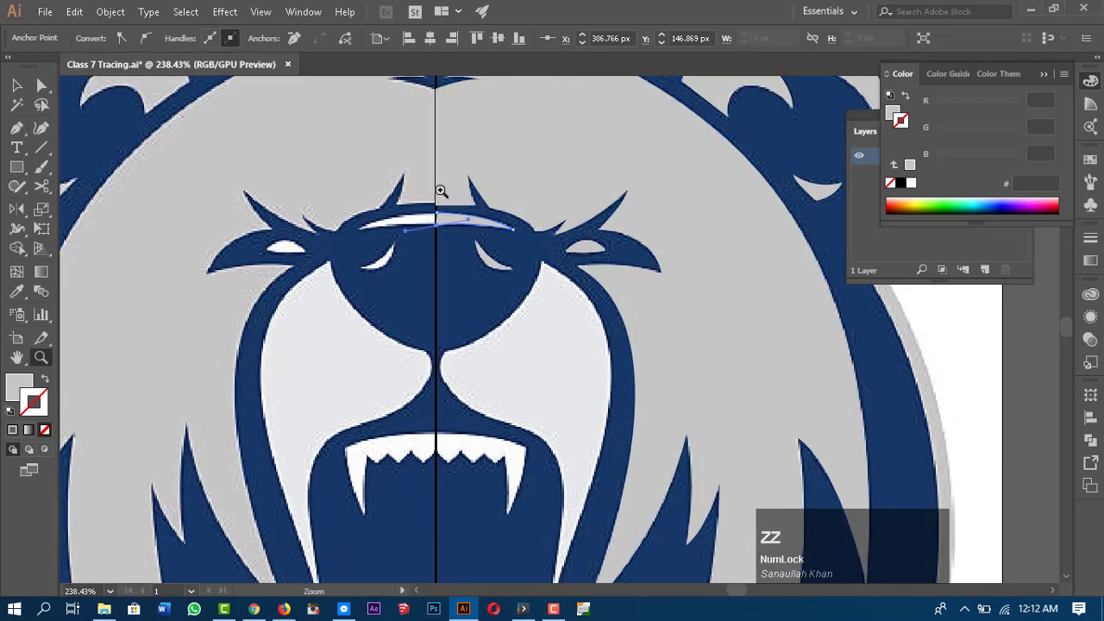
{"action": "left_click_drag", "start_coordinate": [444, 190], "coordinate": [666, 375]}
{"action": "key", "text": "p"}
{"action": "left_click_drag", "start_coordinate": [431, 287], "coordinate": [434, 253]}
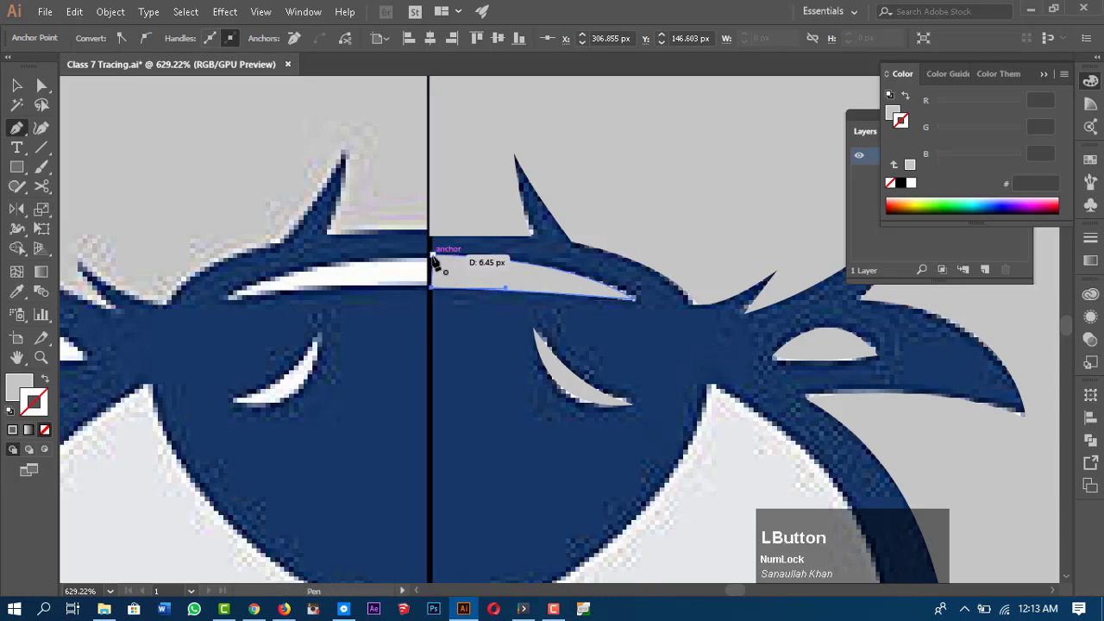
- Start tracing the right muzzle patch along the nose's curved edge and around the rounded corner beside the centre line
{"action": "key", "text": "space"}
{"action": "left_click_drag", "start_coordinate": [745, 449], "coordinate": [546, 211]}
{"action": "left_click_drag", "start_coordinate": [291, 372], "coordinate": [140, 423]}
{"action": "left_click_drag", "start_coordinate": [92, 455], "coordinate": [97, 445]}
{"action": "key", "text": "space"}
{"action": "left_click_drag", "start_coordinate": [232, 477], "coordinate": [359, 363]}
{"action": "left_click_drag", "start_coordinate": [224, 332], "coordinate": [361, 270]}
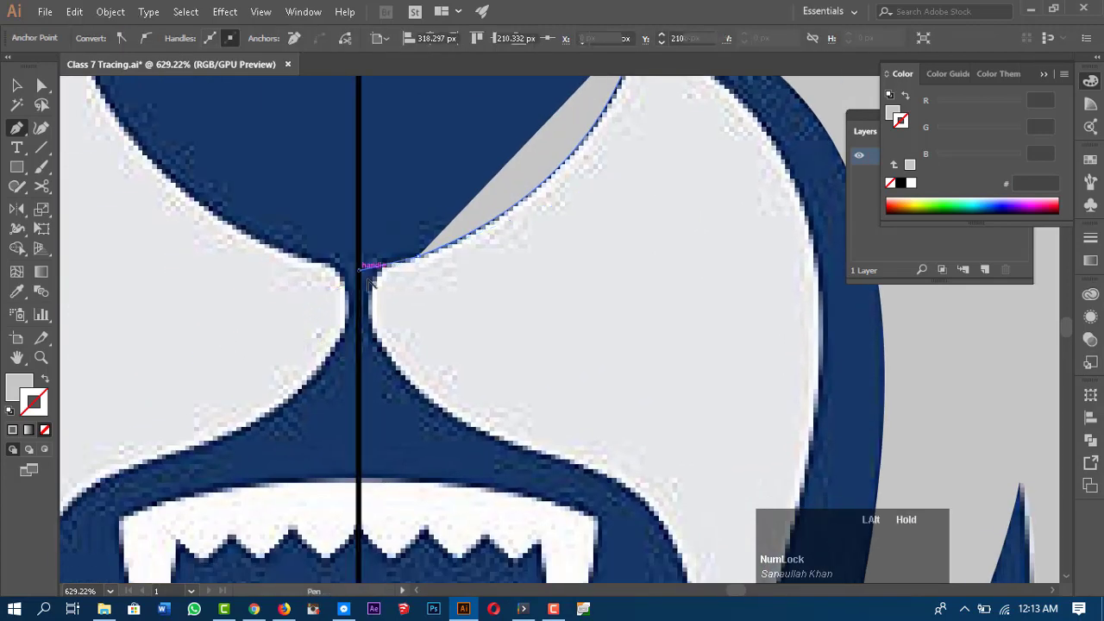
{"action": "left_click_drag", "start_coordinate": [369, 319], "coordinate": [380, 365]}
- Trace the muzzle patch's lower edge above the upper teeth and down to its pointed bottom tip
{"action": "key", "text": "space"}
{"action": "left_click_drag", "start_coordinate": [574, 458], "coordinate": [495, 229]}
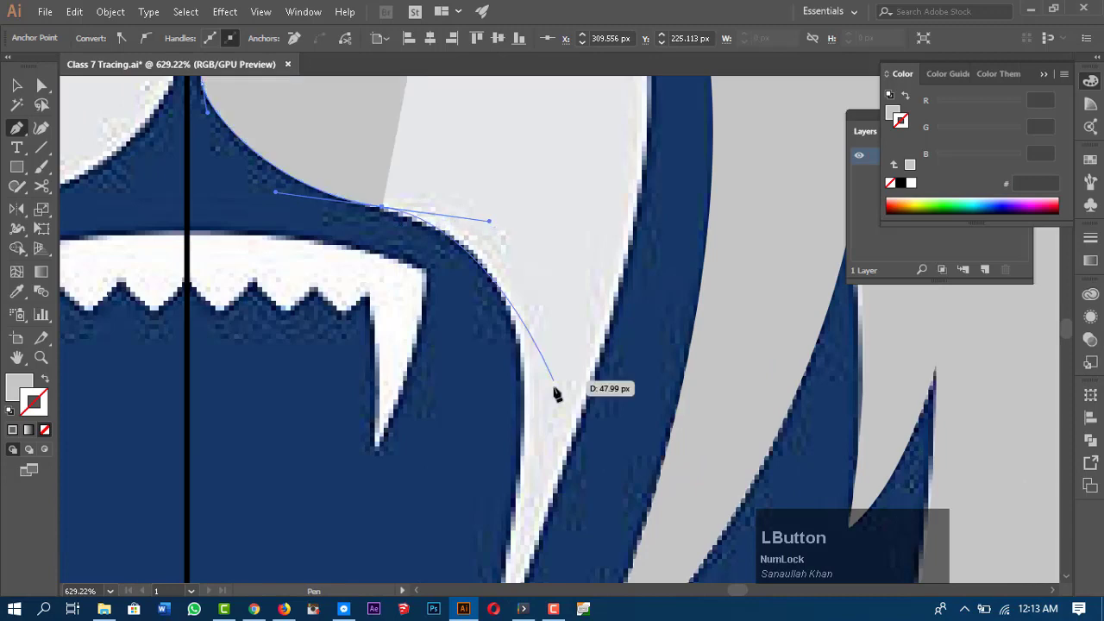
{"action": "left_click", "coordinate": [590, 291]}
{"action": "key", "text": "space"}
{"action": "left_click_drag", "start_coordinate": [592, 296], "coordinate": [622, 321]}
{"action": "key", "text": "ctrl+z"}
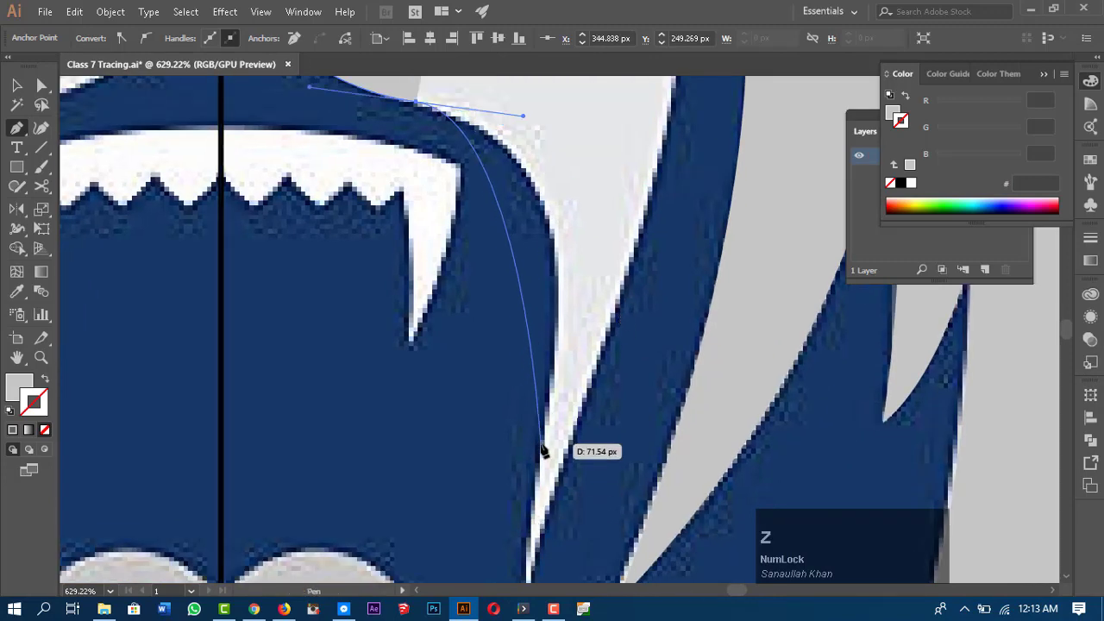
{"action": "key", "text": "ctrl+minus"}
{"action": "key", "text": "ctrl+minus"}
{"action": "key", "text": "space"}
{"action": "left_click_drag", "start_coordinate": [640, 407], "coordinate": [569, 242]}
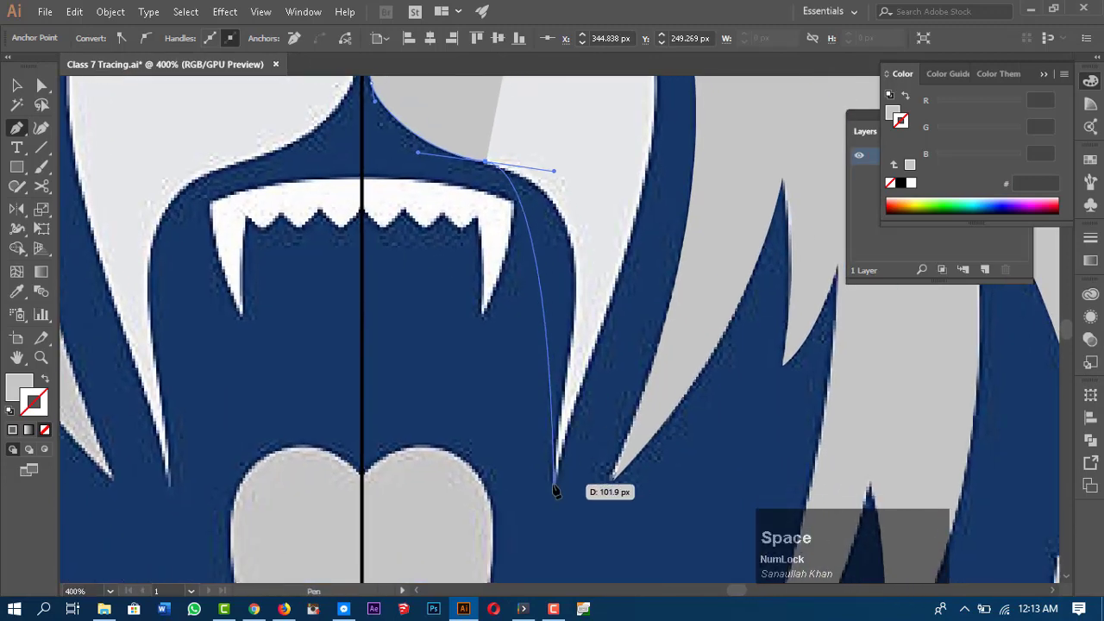
{"action": "left_click_drag", "start_coordinate": [555, 491], "coordinate": [480, 418]}
- Reshape the muzzle patch's lower inner curve by adjusting the handles at its pointed tip and above the upper fang
{"action": "key", "text": "space"}
{"action": "left_click_drag", "start_coordinate": [627, 121], "coordinate": [666, 581]}
{"action": "key", "text": "ctrl+z"}
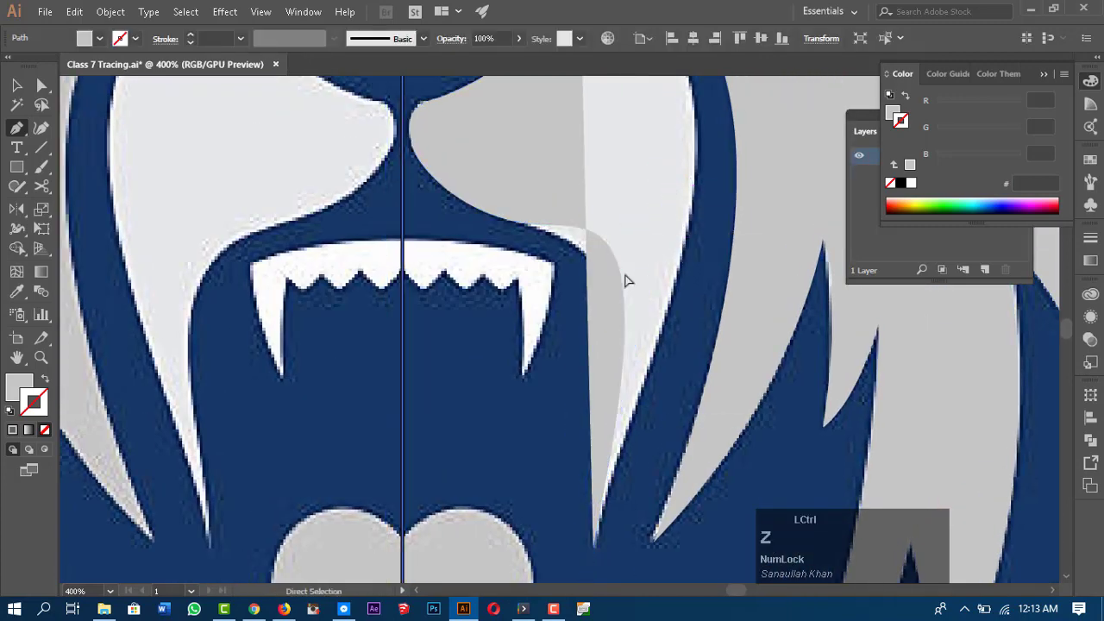
{"action": "left_click_drag", "start_coordinate": [629, 279], "coordinate": [611, 525]}
{"action": "key", "text": "ctrl+z"}
{"action": "key", "text": "a"}
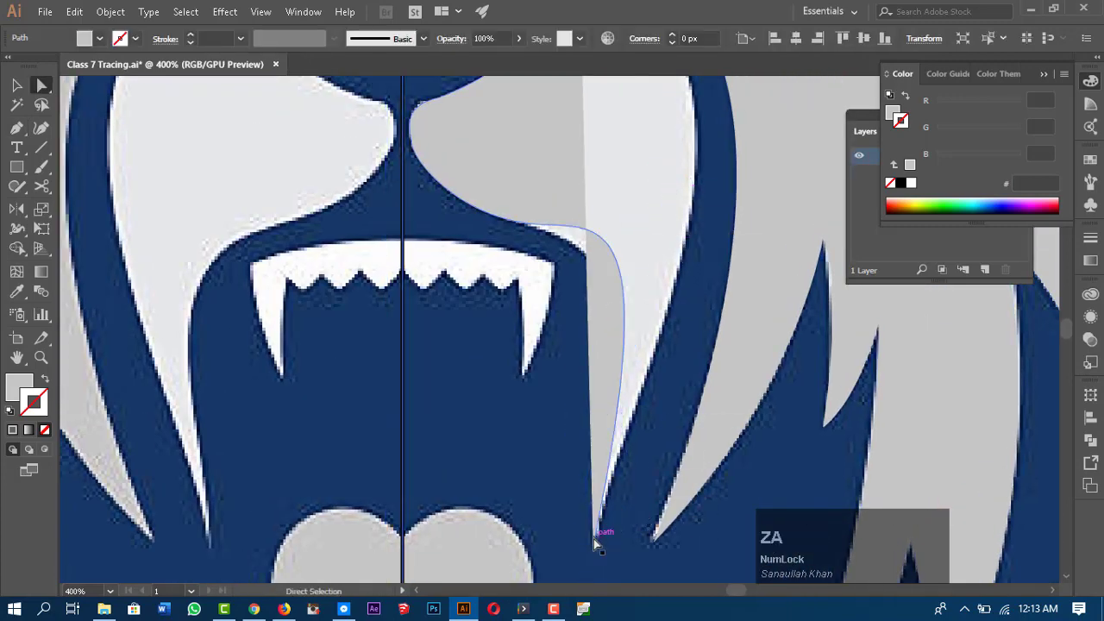
{"action": "left_click", "coordinate": [597, 549]}
{"action": "left_click_drag", "start_coordinate": [668, 186], "coordinate": [648, 300]}
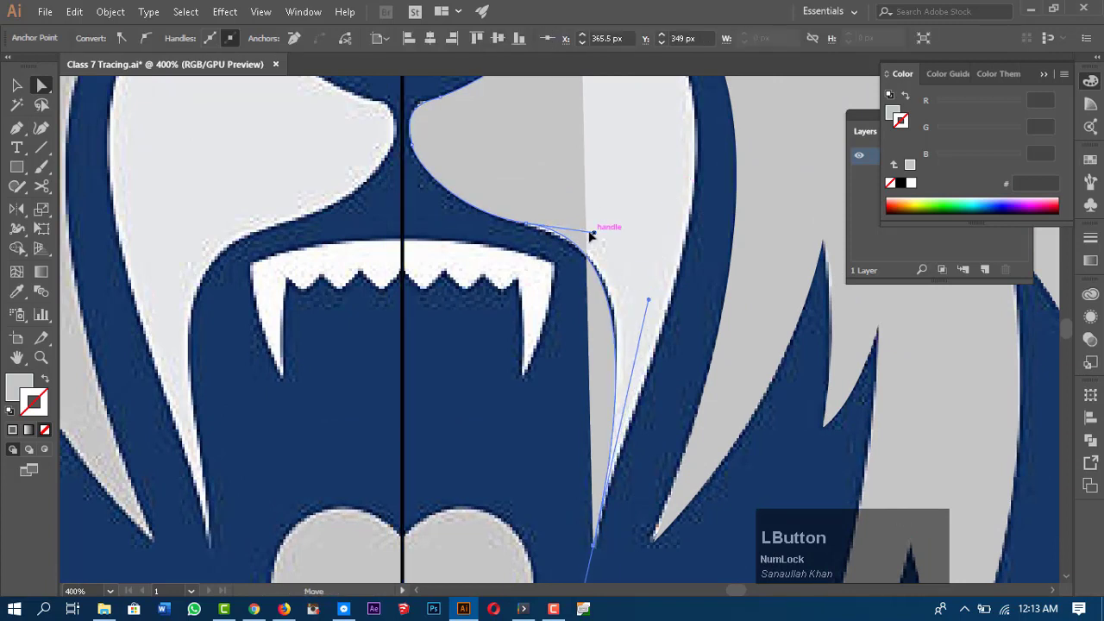
{"action": "left_click_drag", "start_coordinate": [529, 227], "coordinate": [604, 251]}
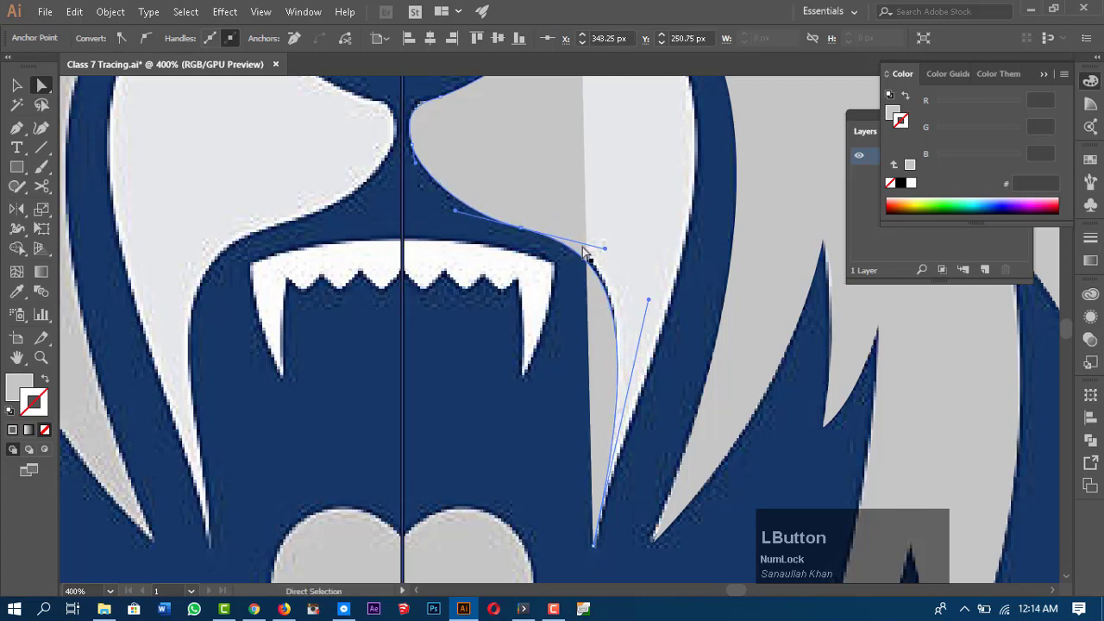
- Continue the muzzle patch from its pointed tip up along the outer edge and close the path beside the nose
{"action": "key", "text": "p"}
{"action": "left_click", "coordinate": [593, 546]}
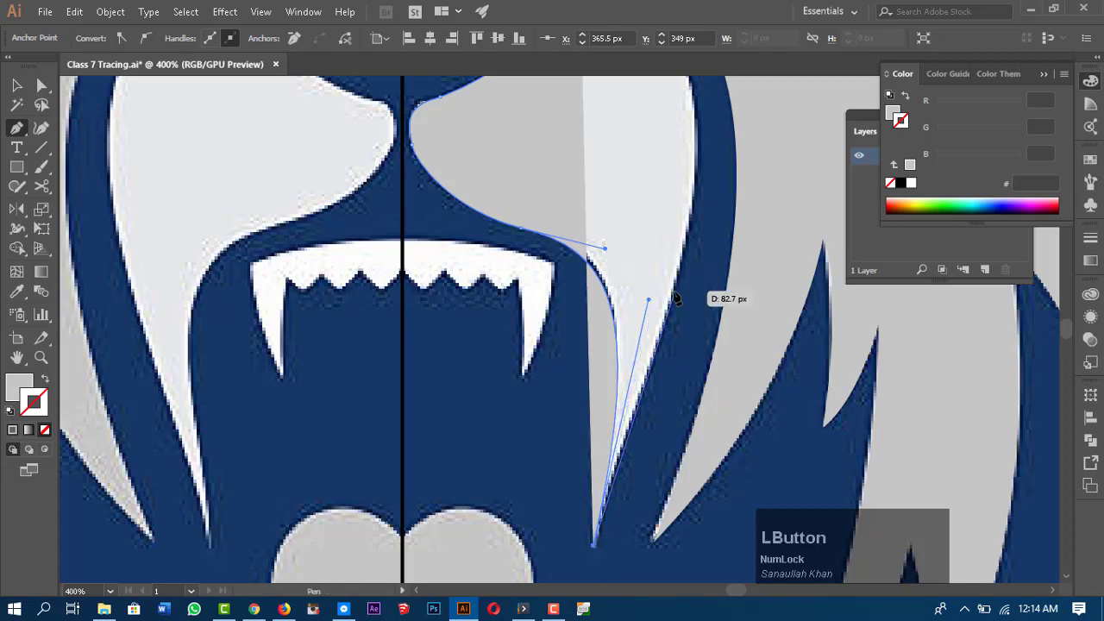
{"action": "left_click_drag", "start_coordinate": [530, 105], "coordinate": [495, 114]}
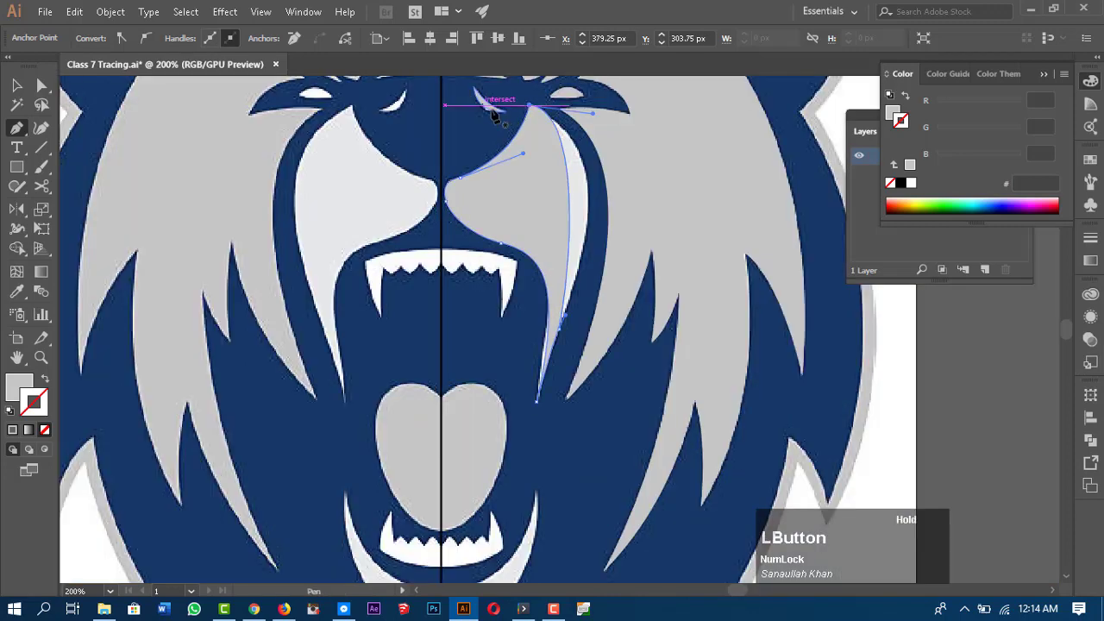
{"action": "scroll", "coordinate": [639, 299], "scroll_direction": "up", "scroll_amount": 3}
{"action": "scroll", "coordinate": [633, 301], "scroll_direction": "up", "scroll_amount": 3}
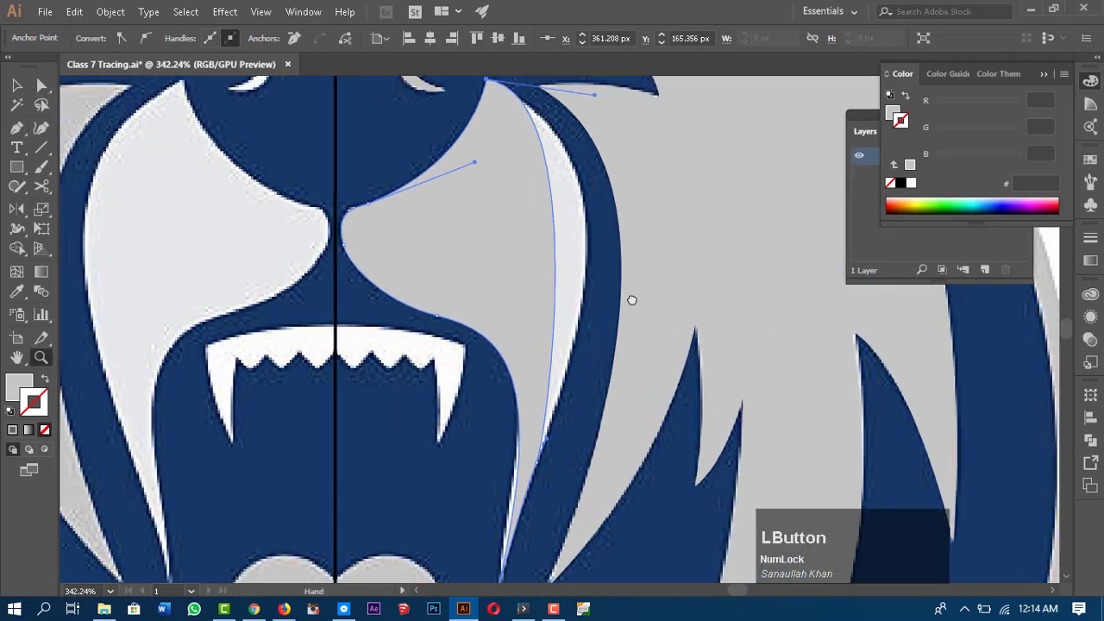
- Refine the muzzle patch's outer edge by adjusting its anchor handles to match the artwork's curve
{"action": "key", "text": "a"}
{"action": "left_click", "coordinate": [593, 230]}
{"action": "left_click_drag", "start_coordinate": [594, 229], "coordinate": [670, 287]}
{"action": "left_click_drag", "start_coordinate": [723, 337], "coordinate": [717, 179]}
{"action": "left_click_drag", "start_coordinate": [618, 370], "coordinate": [675, 304]}
{"action": "left_click", "coordinate": [545, 476]}
{"action": "mouse_move", "coordinate": [592, 268]}
{"action": "left_mouse_down"}
{"action": "mouse_move", "coordinate": [581, 290]}
{"action": "mouse_move", "coordinate": [586, 277]}
{"action": "left_mouse_up"}
{"action": "left_click_drag", "start_coordinate": [641, 322], "coordinate": [553, 279]}
- Trace the upper teeth's right half from the centre line along the gum and around the fang, with fill swapped to stroke
{"action": "left_click", "coordinate": [17, 128]}
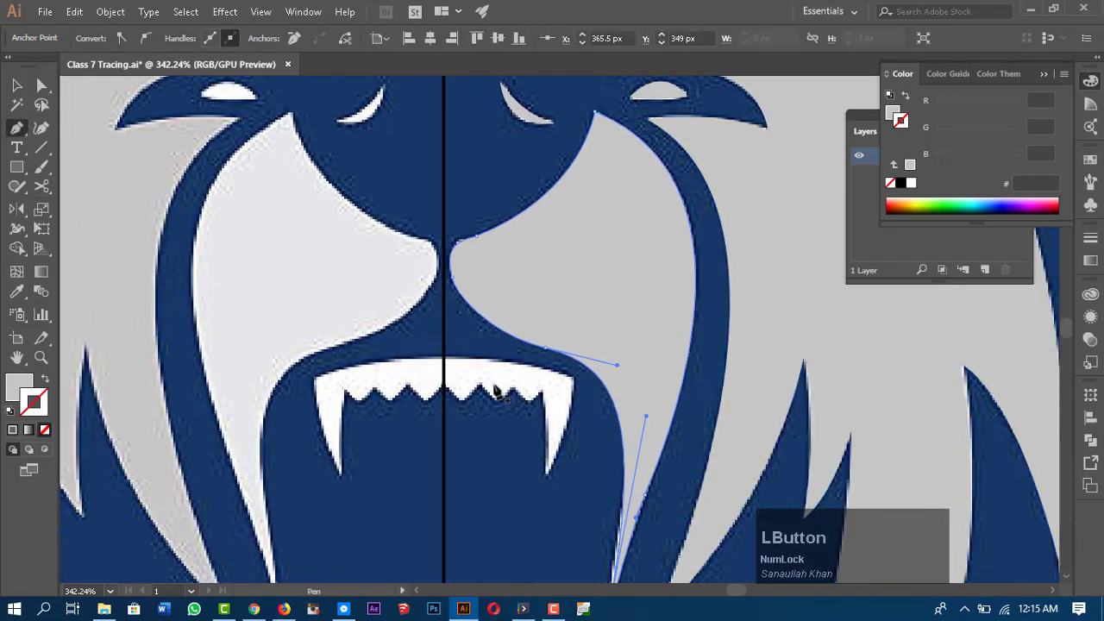
{"action": "left_click", "coordinate": [444, 356]}
{"action": "left_click_drag", "start_coordinate": [597, 398], "coordinate": [596, 398]}
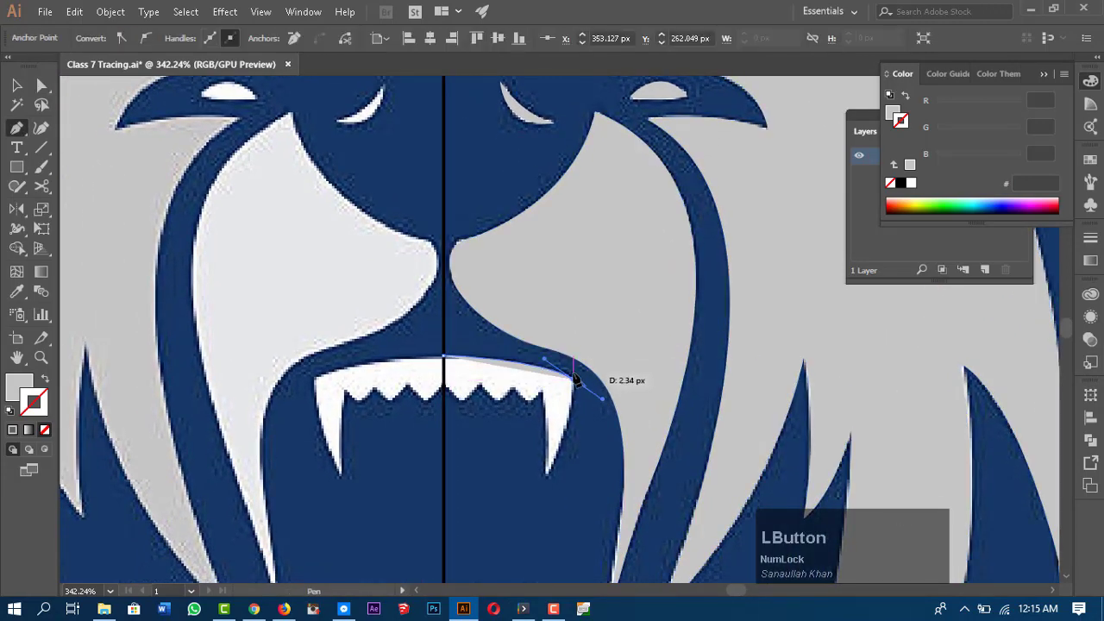
{"action": "left_click", "coordinate": [545, 477]}
{"action": "left_click_drag", "start_coordinate": [530, 503], "coordinate": [532, 501]}
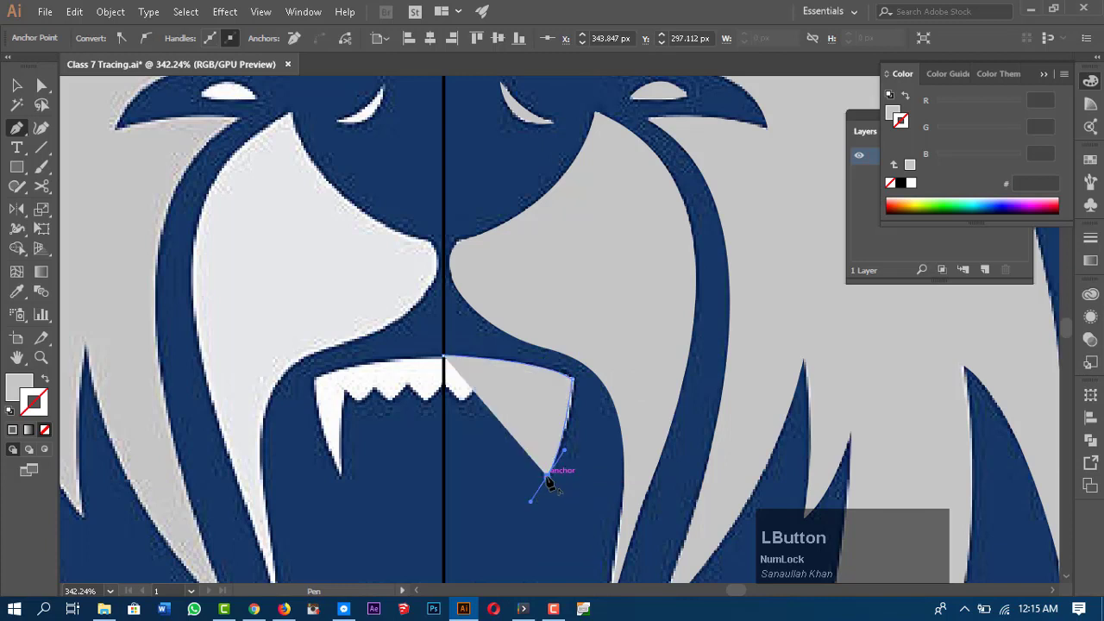
{"action": "key", "text": "shift+x"}
{"action": "left_click", "coordinate": [546, 397]}
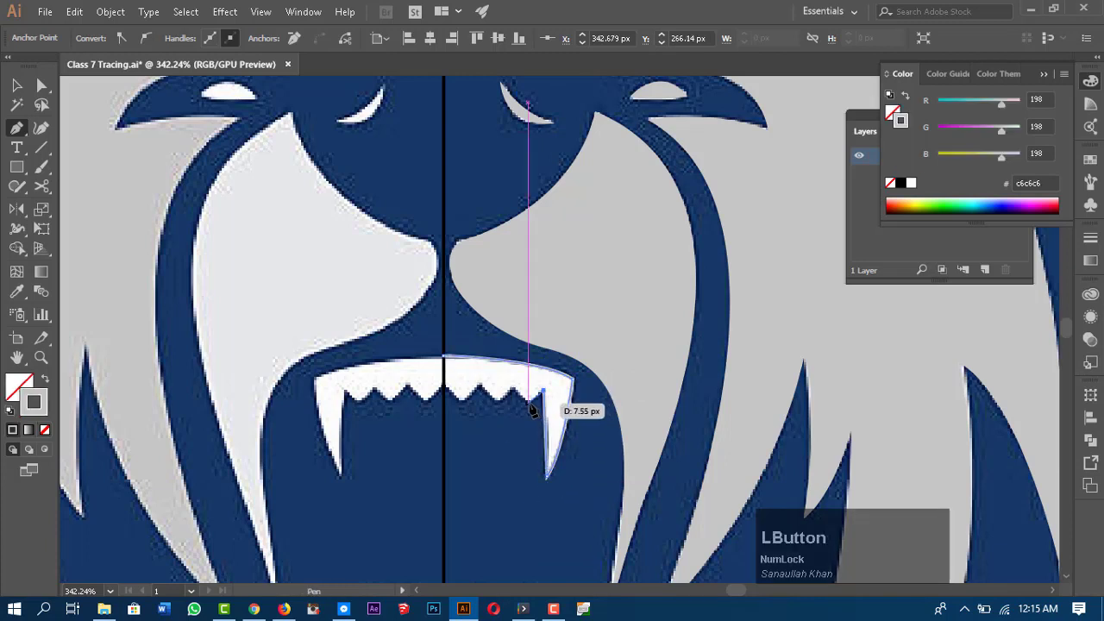
- Trace the zigzag of small upper teeth back to the centre line, close the path and restore its grey fill
{"action": "left_click", "coordinate": [528, 401]}
{"action": "left_click", "coordinate": [515, 388]}
{"action": "left_click", "coordinate": [496, 403]}
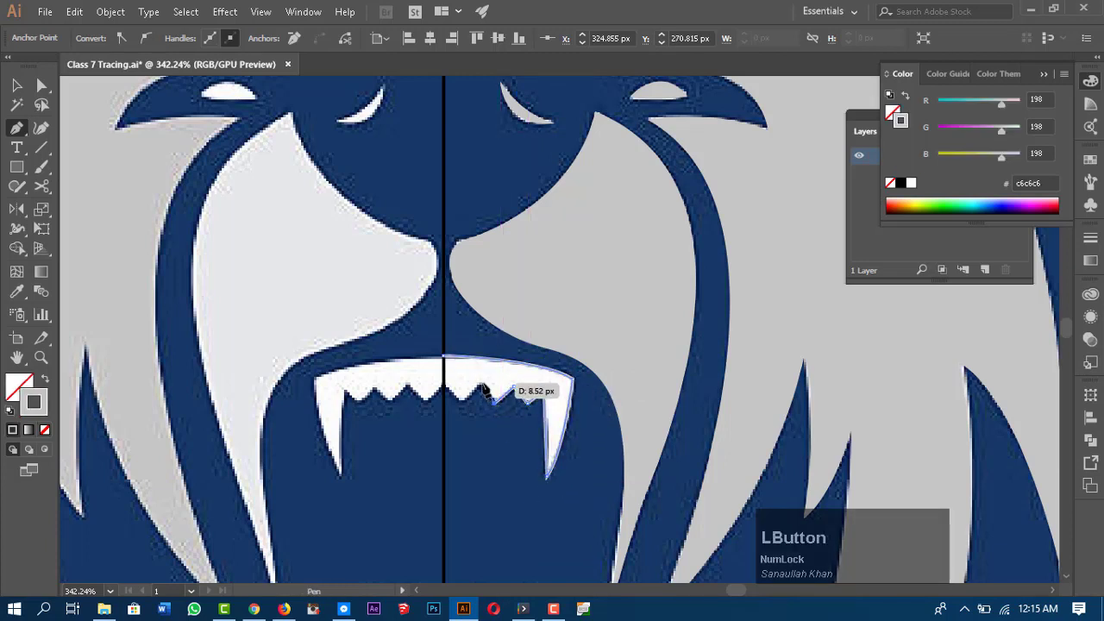
{"action": "left_click", "coordinate": [480, 388]}
{"action": "left_click", "coordinate": [464, 402]}
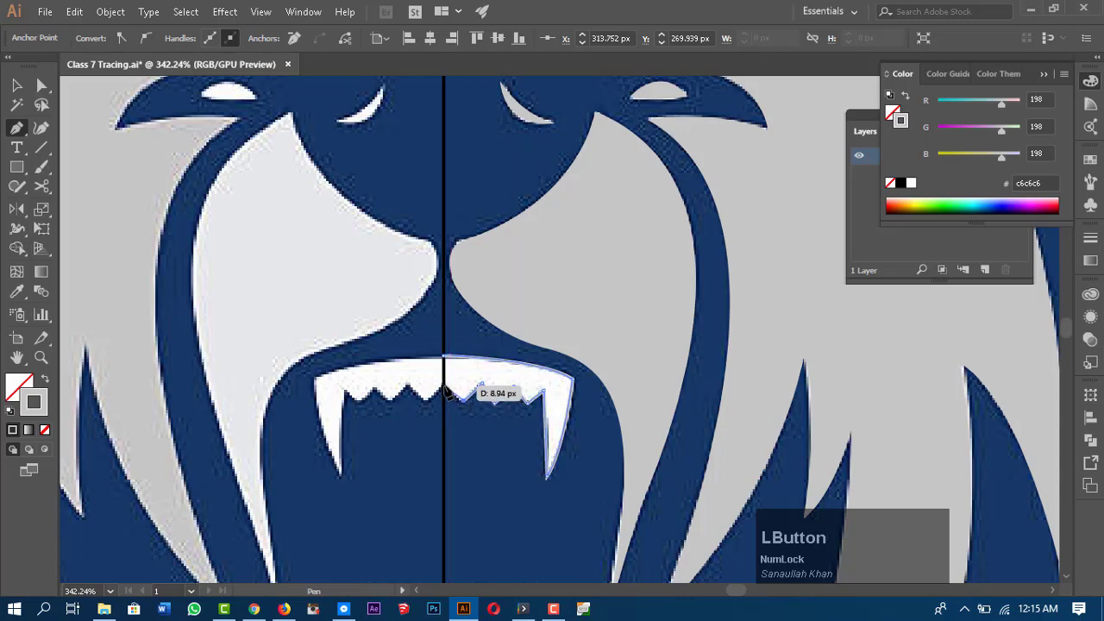
{"action": "left_click", "coordinate": [448, 392]}
{"action": "left_click", "coordinate": [443, 358]}
{"action": "scroll", "coordinate": [483, 379], "scroll_direction": "down", "scroll_amount": 3}
{"action": "key", "text": "shift+x"}
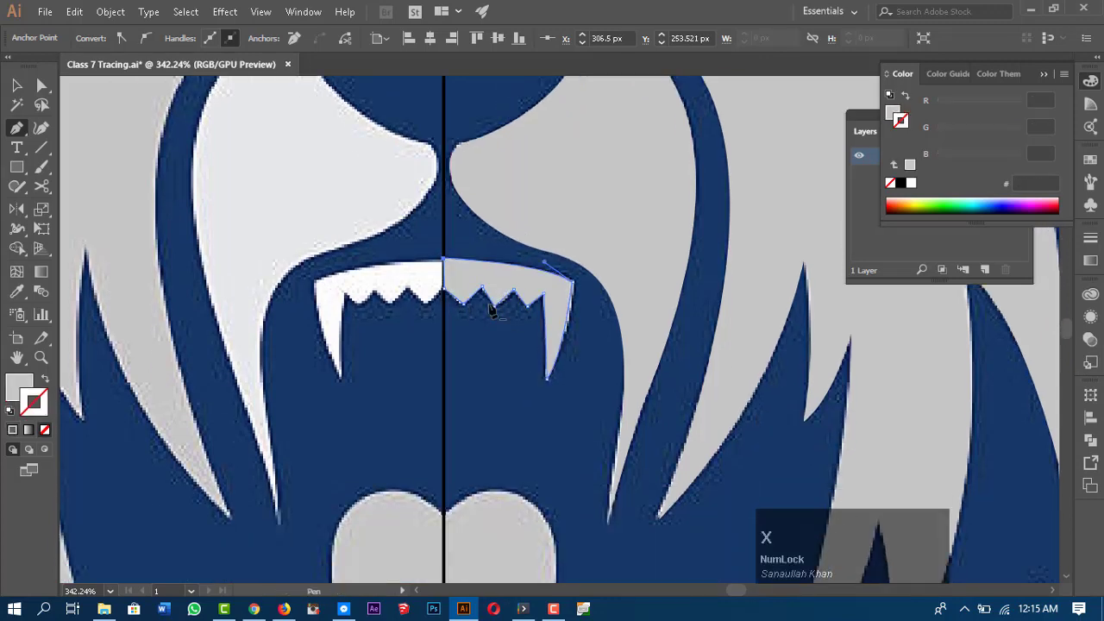
- Trace the right half of the heart-shaped tongue with the Pen tool and close the path along the centre line
{"action": "key", "text": "space"}
{"action": "left_click_drag", "start_coordinate": [703, 541], "coordinate": [689, 222]}
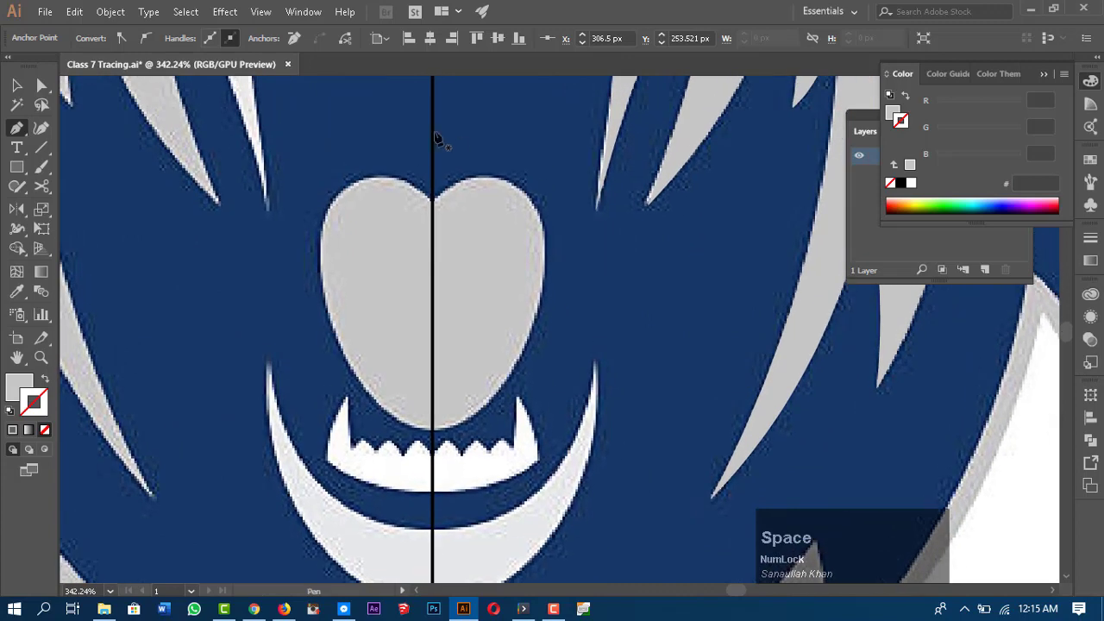
{"action": "left_click", "coordinate": [433, 201]}
{"action": "left_click_drag", "start_coordinate": [506, 183], "coordinate": [544, 204]}
{"action": "left_click_drag", "start_coordinate": [525, 350], "coordinate": [490, 454]}
{"action": "left_click_drag", "start_coordinate": [431, 423], "coordinate": [432, 423]}
{"action": "left_click_drag", "start_coordinate": [433, 199], "coordinate": [444, 205]}
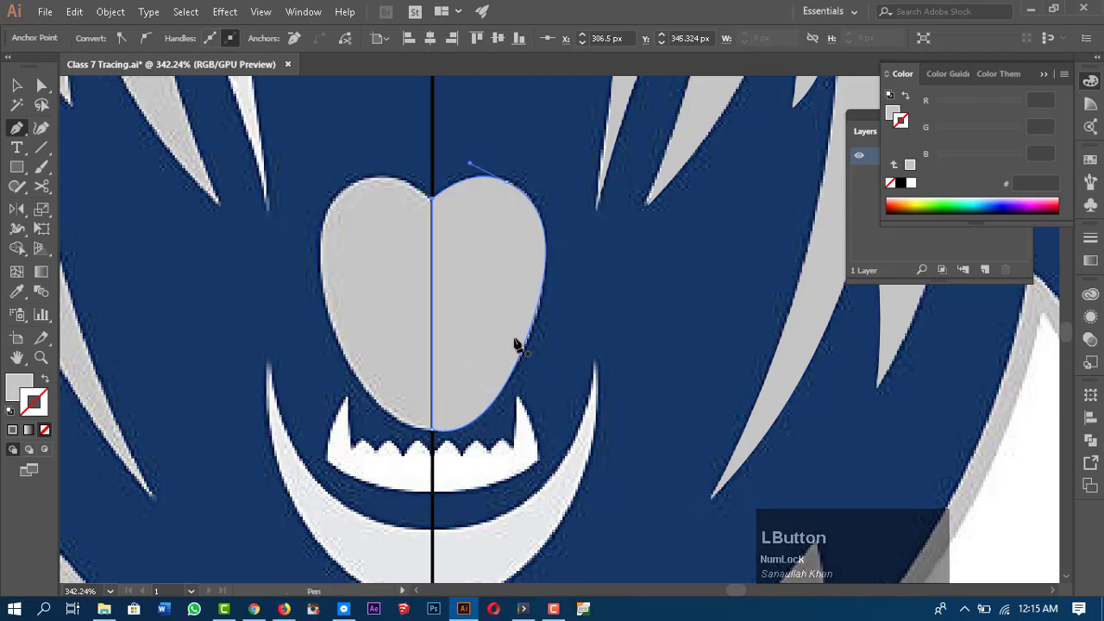
- Refine the tongue's lower curve by adjusting a direction handle while its fill is temporarily switched off
{"action": "key", "text": "a"}
{"action": "left_click", "coordinate": [524, 350]}
{"action": "left_click_drag", "start_coordinate": [493, 451], "coordinate": [492, 442]}
{"action": "key", "text": "x"}
{"action": "left_click", "coordinate": [493, 439]}
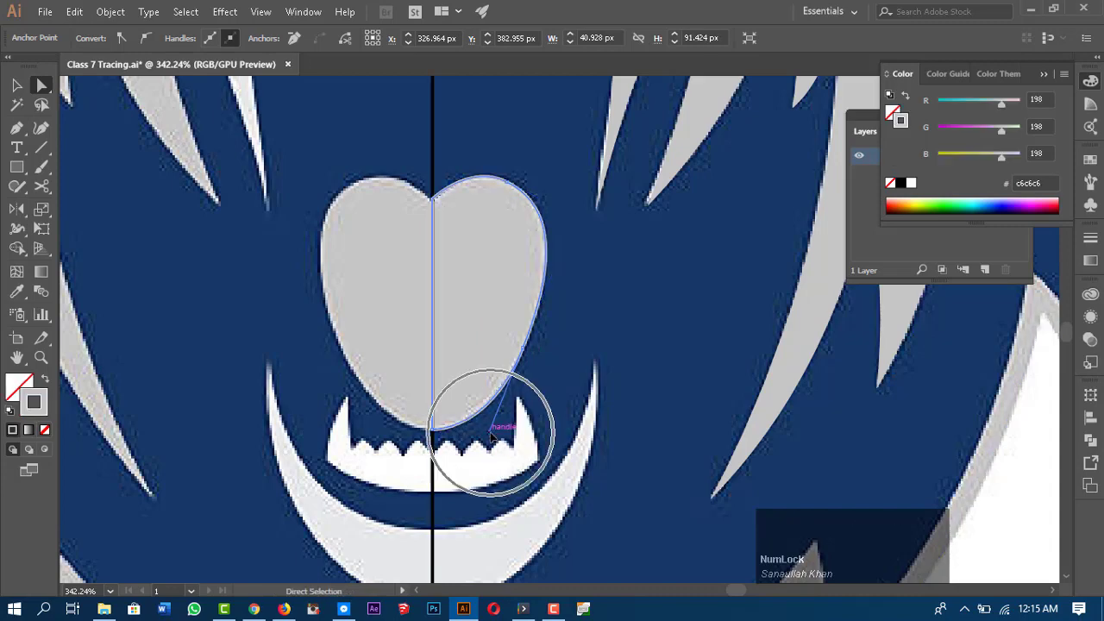
{"action": "key", "text": "x"}
- Trace the lower teeth's right half from the centre line along the bottom edge to the fang's tip, swapping fill to stroke
{"action": "left_click_drag", "start_coordinate": [523, 375], "coordinate": [537, 218]}
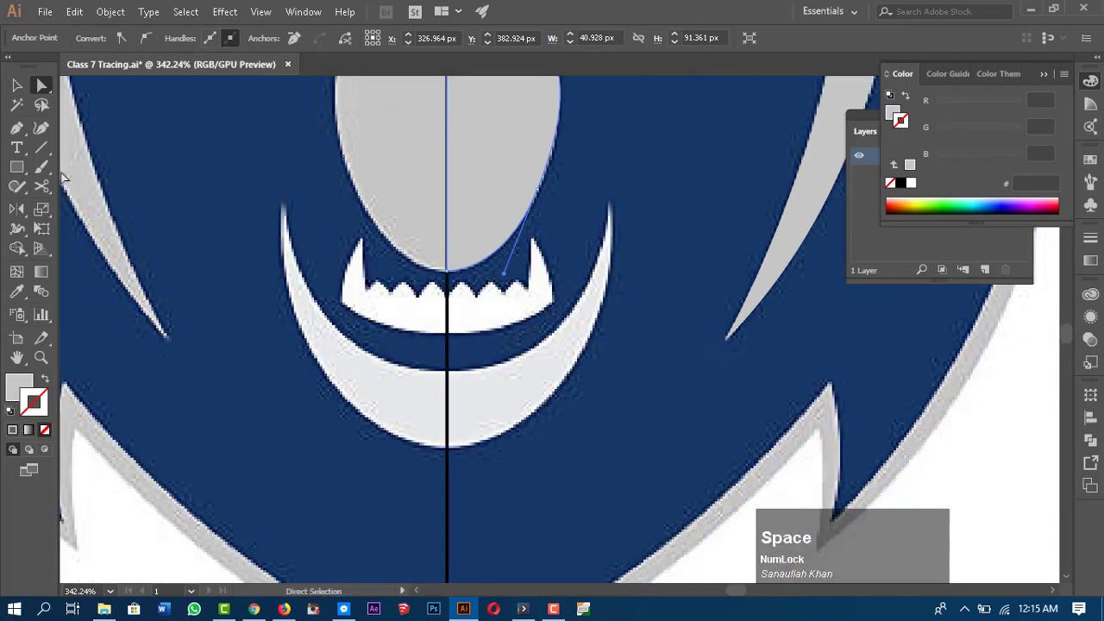
{"action": "left_click", "coordinate": [17, 128]}
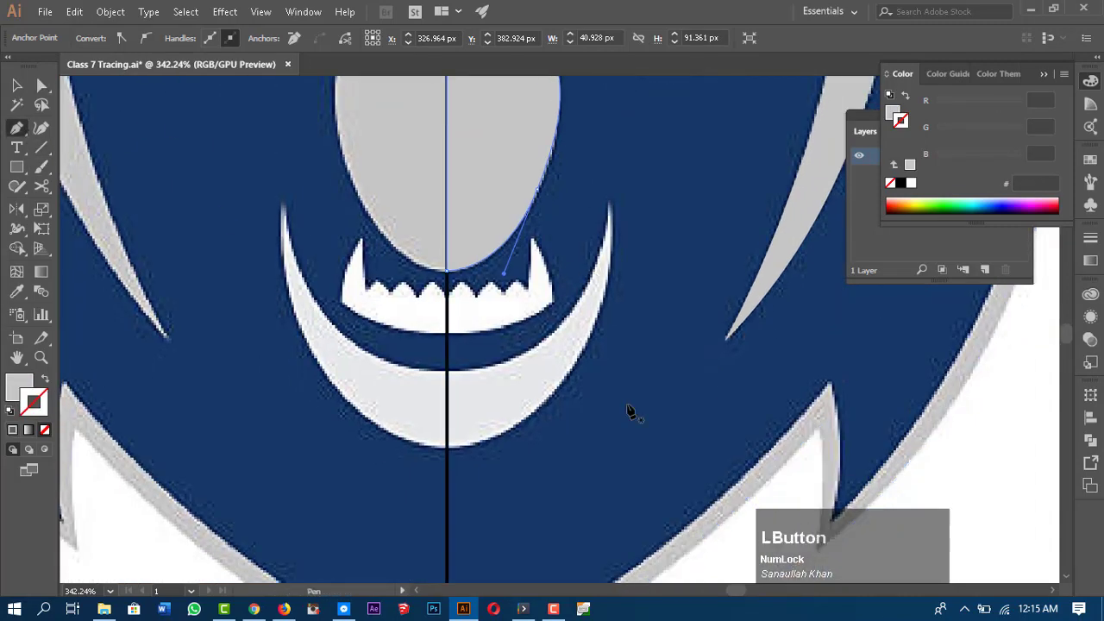
{"action": "left_click", "coordinate": [447, 330]}
{"action": "left_click_drag", "start_coordinate": [553, 305], "coordinate": [595, 264]}
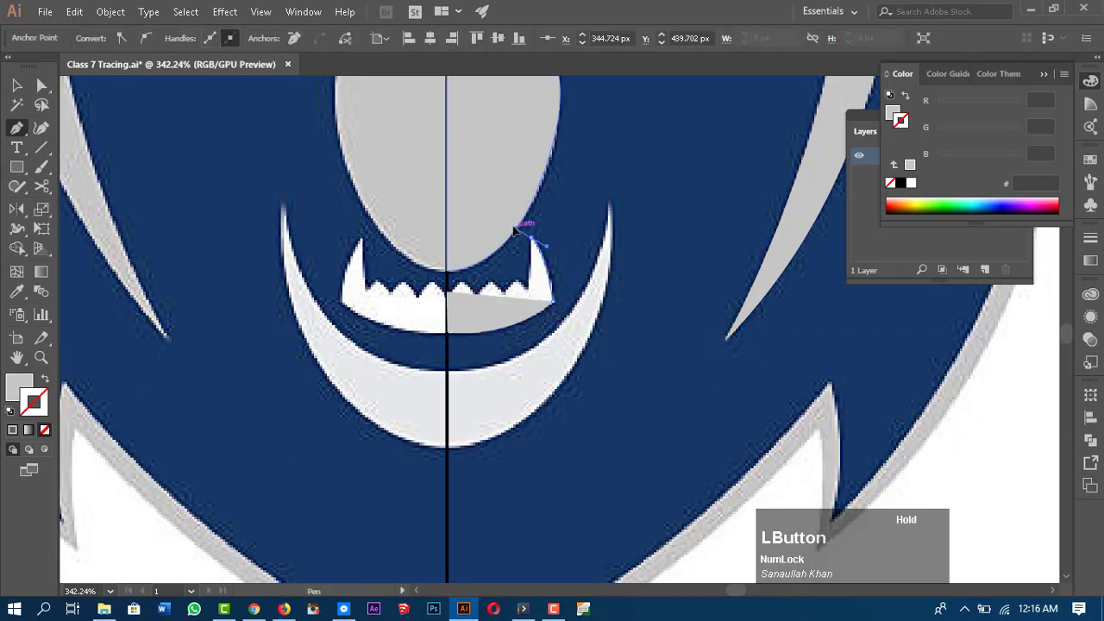
{"action": "left_click_drag", "start_coordinate": [532, 237], "coordinate": [544, 245]}
{"action": "key", "text": "shift+x"}
- Trace the zigzag of small lower teeth back to the centre line and restore the shape's grey fill
{"action": "left_click", "coordinate": [550, 300]}
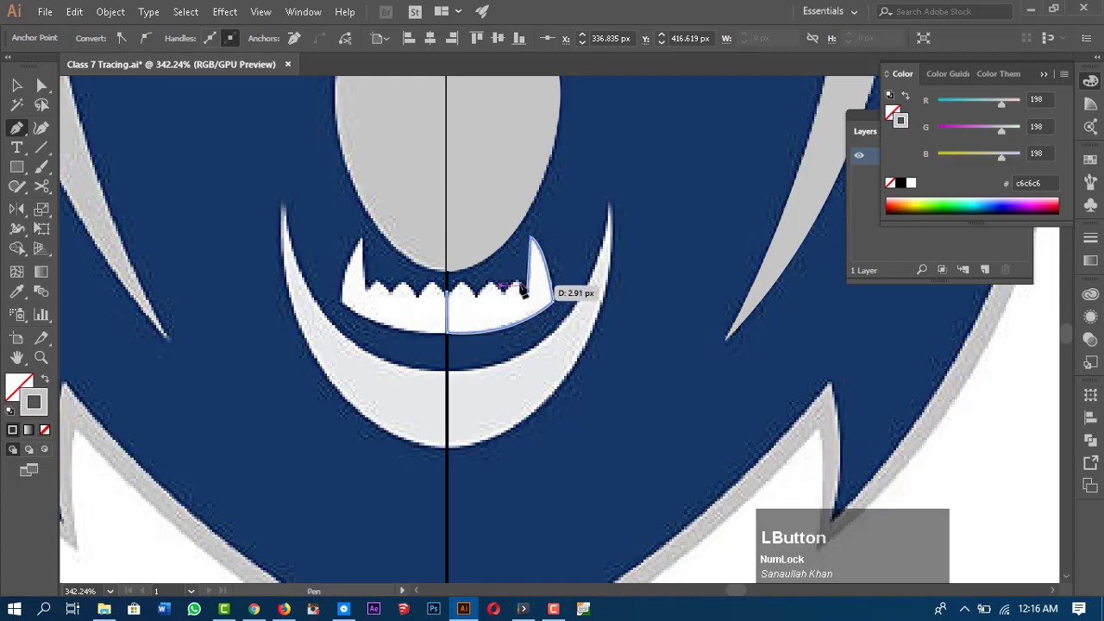
{"action": "left_click", "coordinate": [489, 283]}
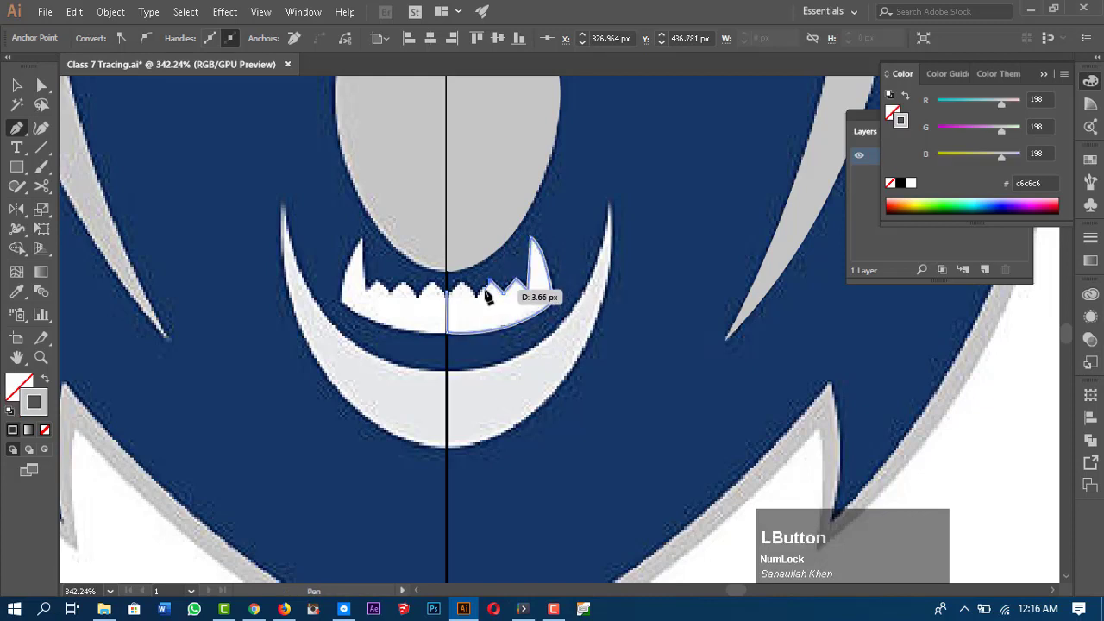
{"action": "left_click", "coordinate": [477, 298]}
{"action": "left_click", "coordinate": [463, 280]}
{"action": "left_click", "coordinate": [449, 293]}
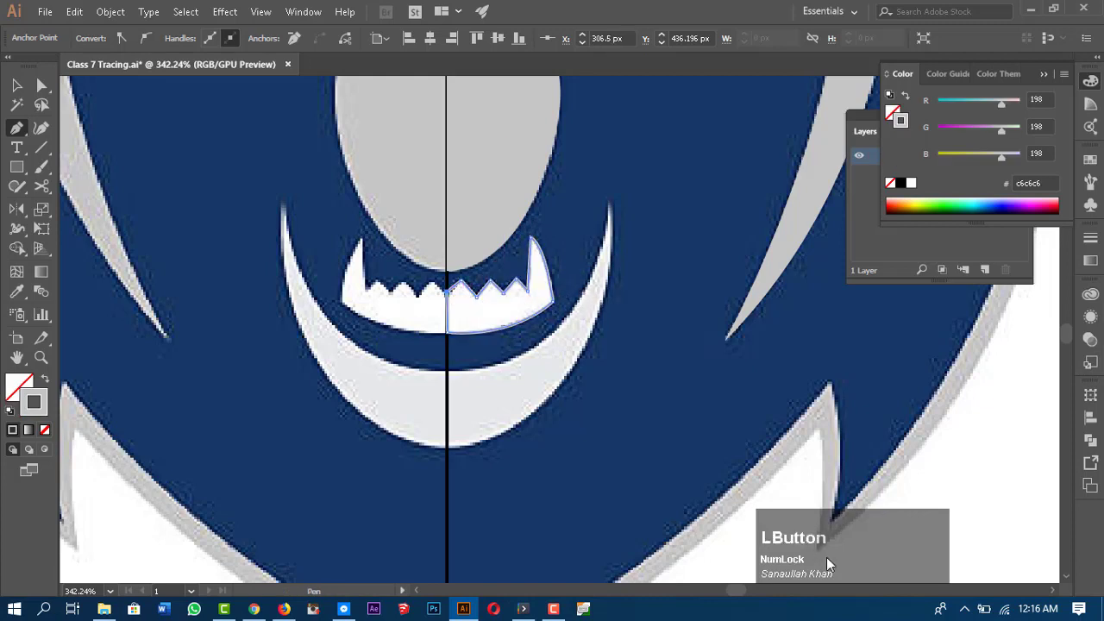
{"action": "mouse_move", "coordinate": [1025, 557]}
{"action": "key", "text": "shift+x"}
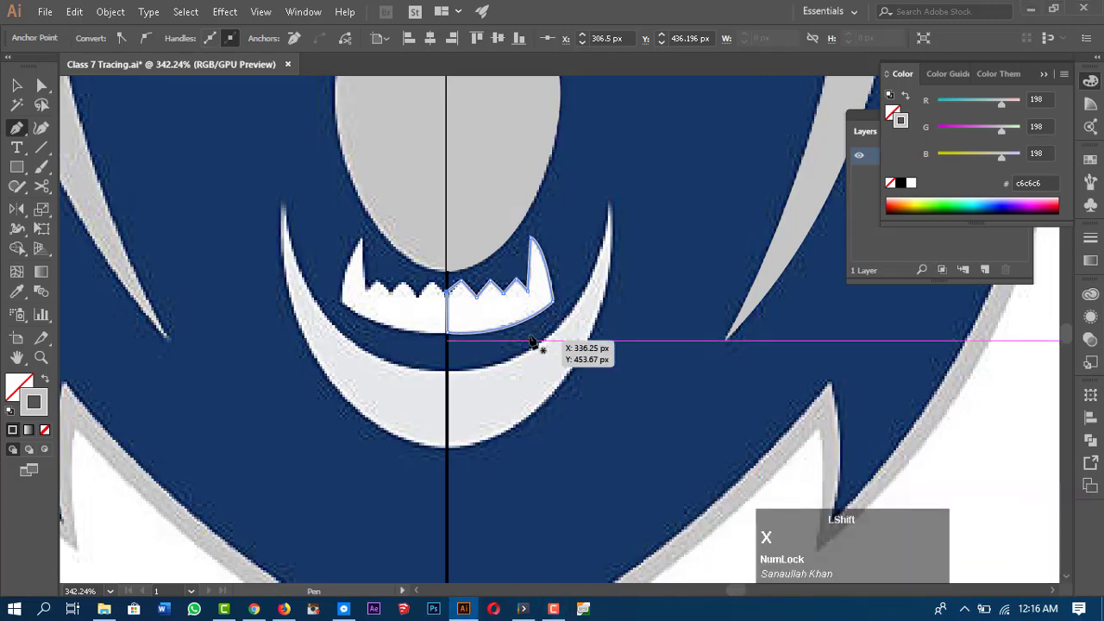
- Trace the right half of the chin crescent up to its pointed tip, close it at the centre line and adjust its curve
{"action": "key", "text": "space"}
{"action": "scroll", "coordinate": [614, 294], "scroll_direction": "up", "scroll_amount": 1}
{"action": "left_click_drag", "start_coordinate": [617, 261], "coordinate": [604, 230]}
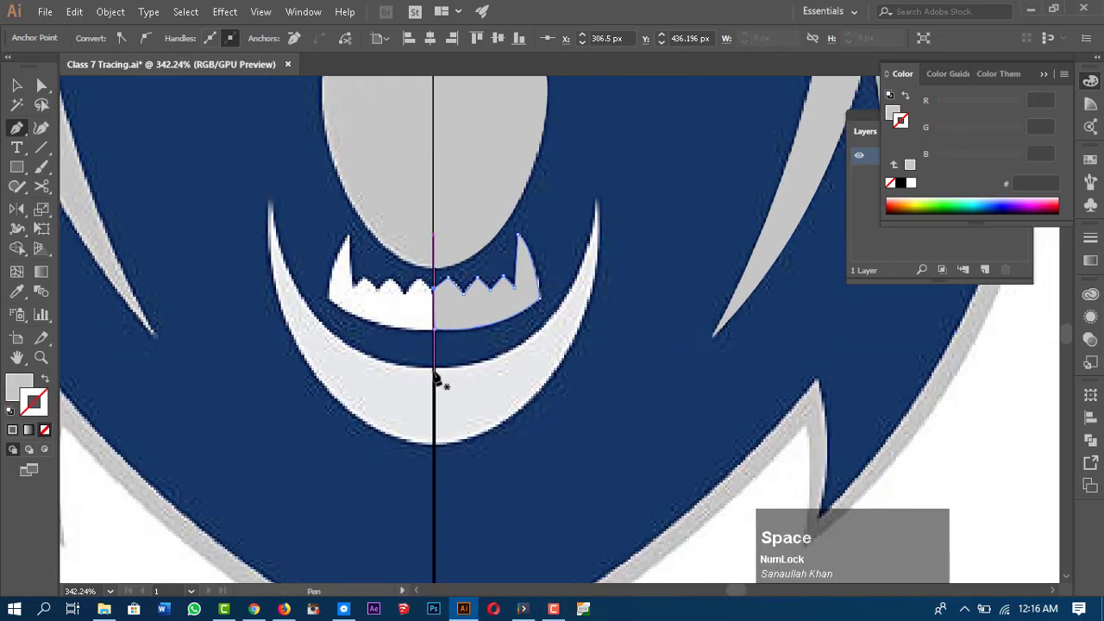
{"action": "left_click_drag", "start_coordinate": [435, 373], "coordinate": [596, 202]}
{"action": "scroll", "coordinate": [604, 224], "scroll_direction": "up", "scroll_amount": 5}
{"action": "key", "text": "ctrl+z"}
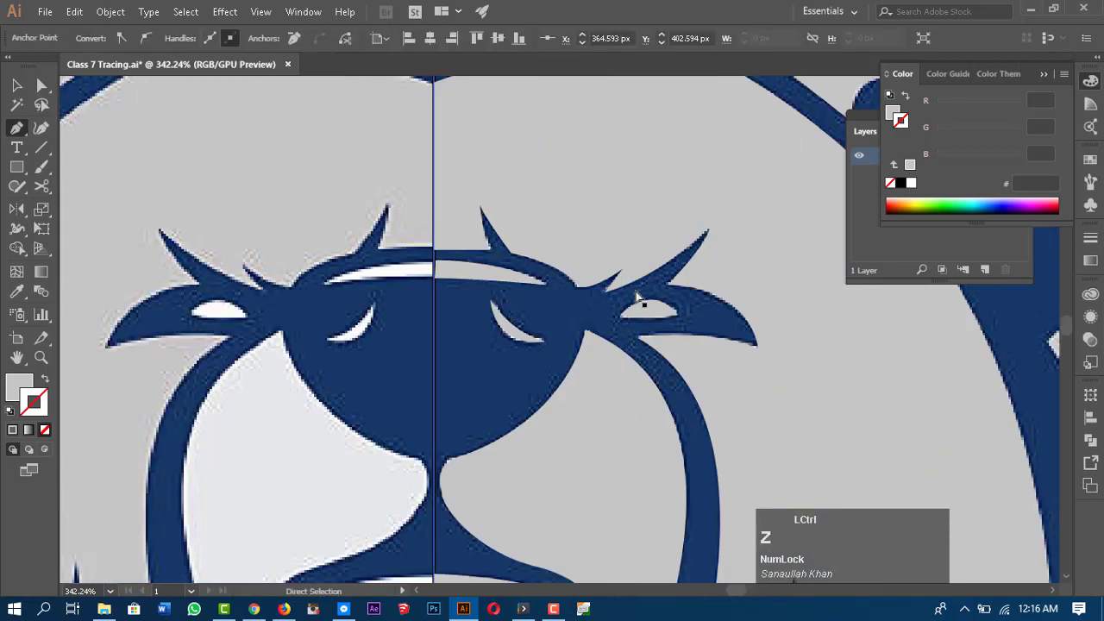
{"action": "scroll", "coordinate": [626, 362], "scroll_direction": "down", "scroll_amount": 5}
{"action": "scroll", "coordinate": [616, 431], "scroll_direction": "down", "scroll_amount": 3}
{"action": "left_click_drag", "start_coordinate": [656, 228], "coordinate": [670, 125]}
{"action": "left_click_drag", "start_coordinate": [561, 374], "coordinate": [656, 375]}
{"action": "left_click", "coordinate": [559, 378]}
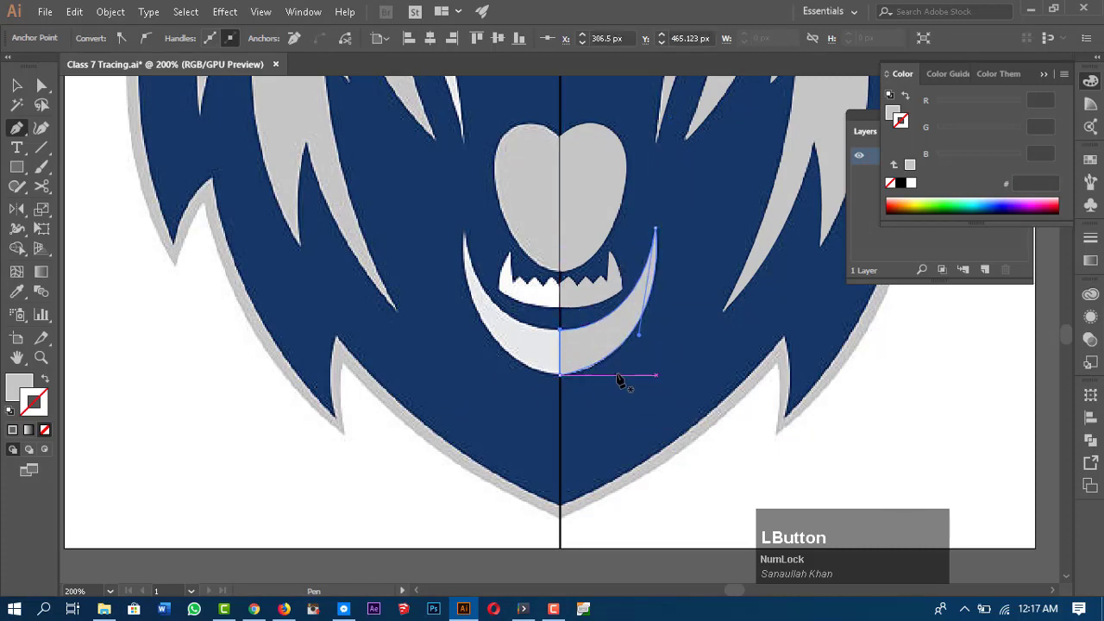
{"action": "key", "text": "a"}
{"action": "left_click", "coordinate": [655, 231]}
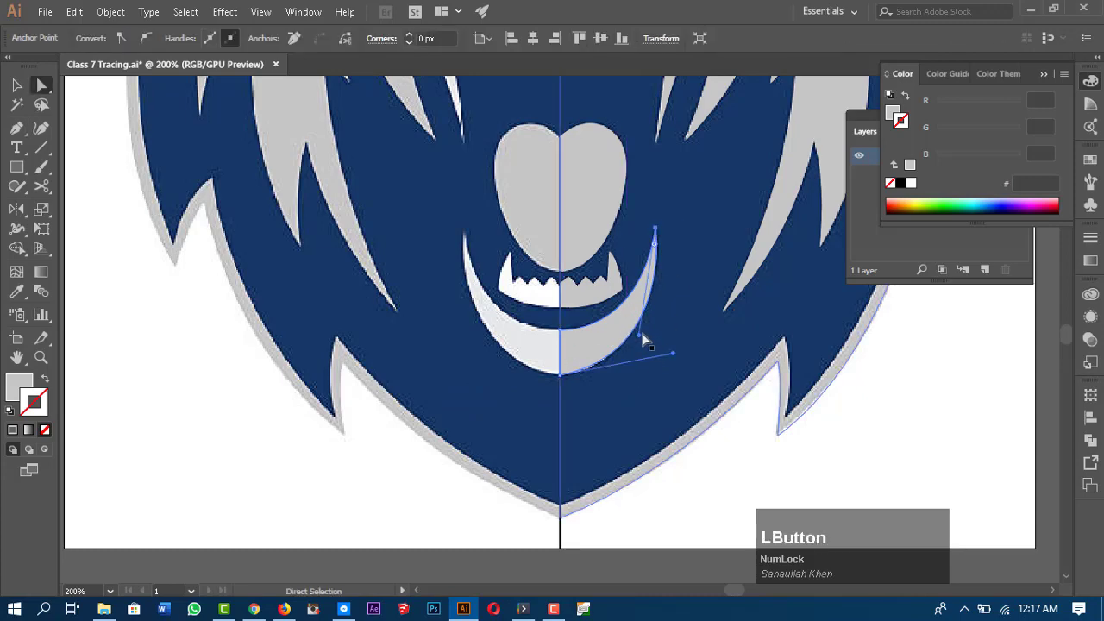
- View the whole artwork at 100%, unlock all locked objects and clear the selection
{"action": "key", "text": "ctrl+1"}
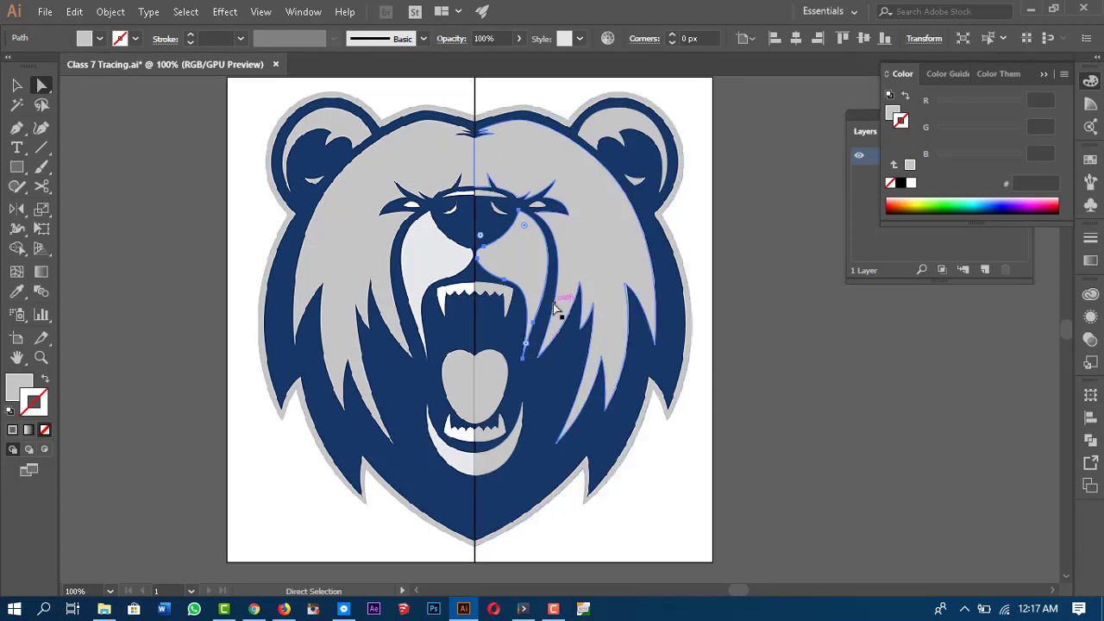
{"action": "key", "text": "v"}
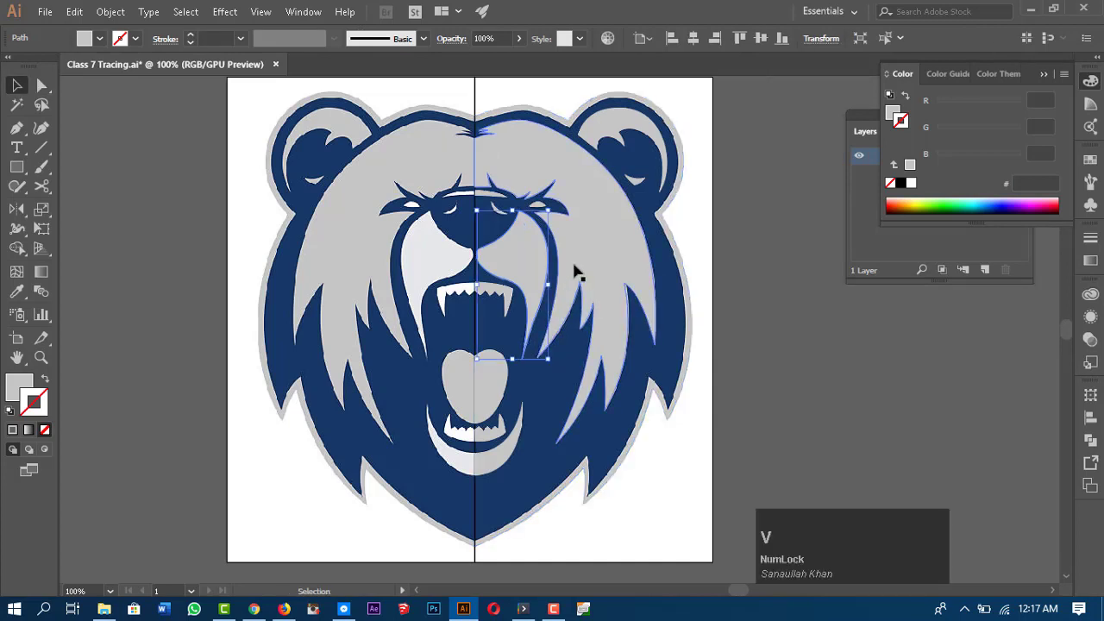
{"action": "left_click", "coordinate": [763, 333]}
{"action": "left_click_drag", "start_coordinate": [799, 389], "coordinate": [779, 390]}
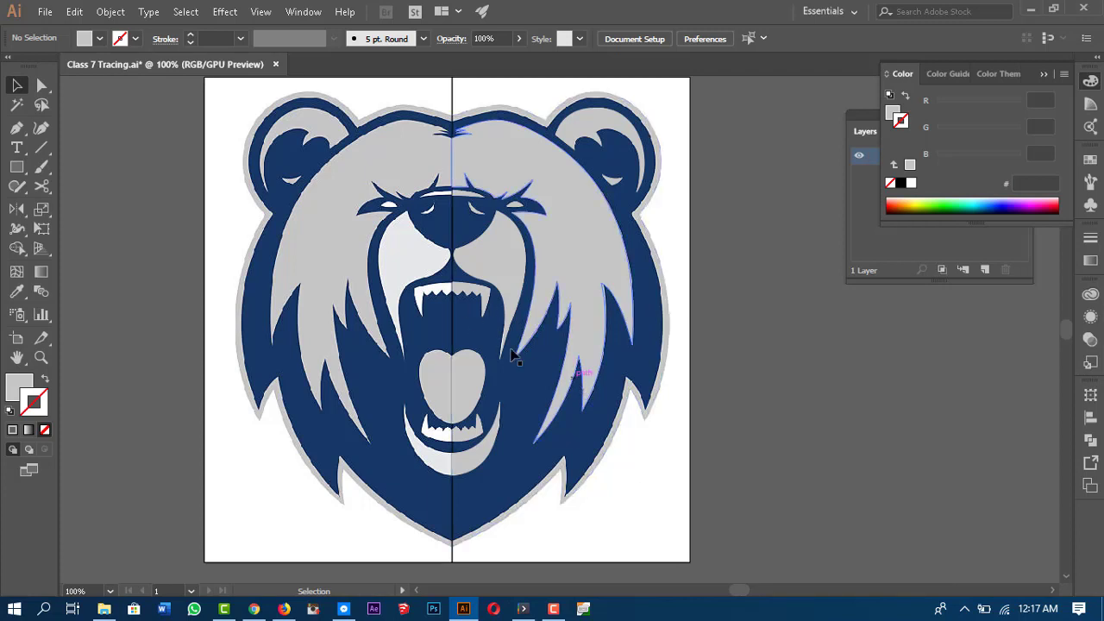
{"action": "left_click", "coordinate": [324, 212]}
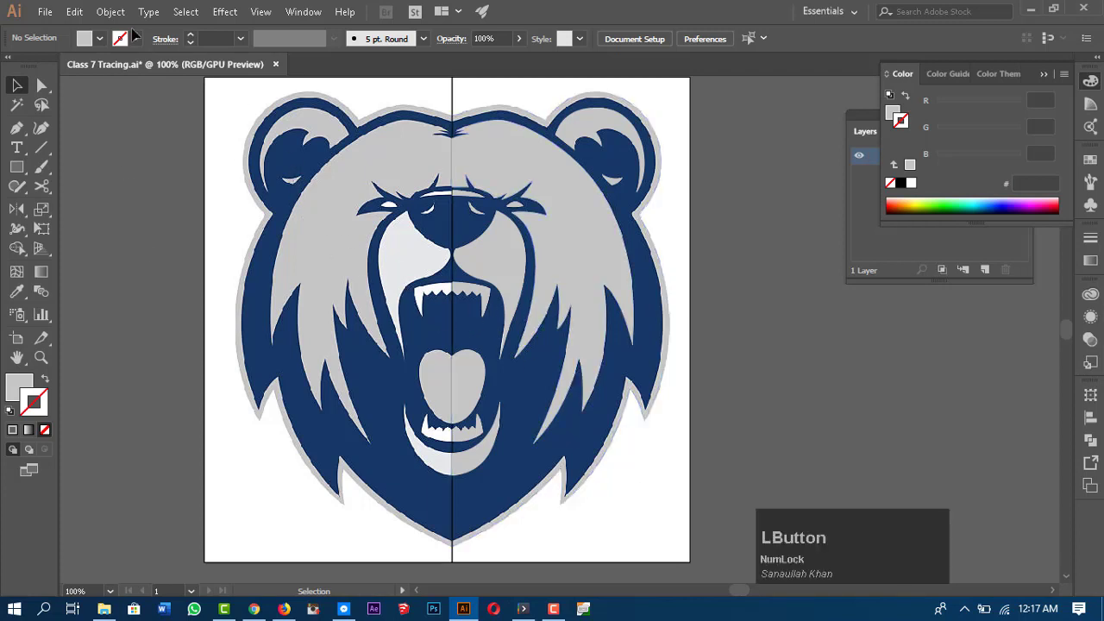
{"action": "left_click", "coordinate": [105, 13]}
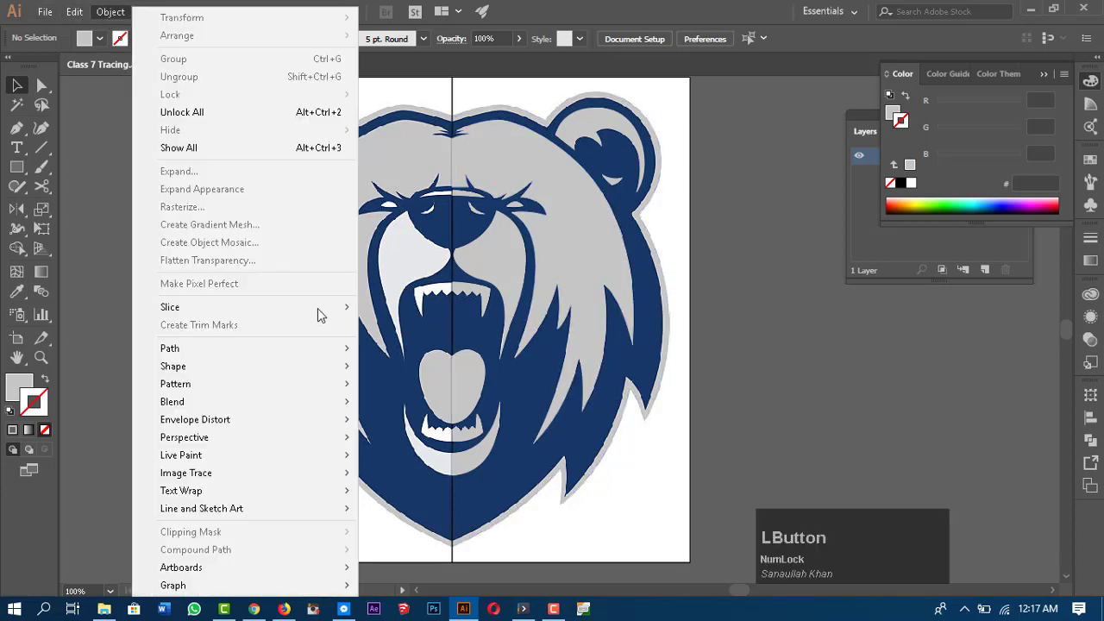
{"action": "left_click", "coordinate": [220, 121]}
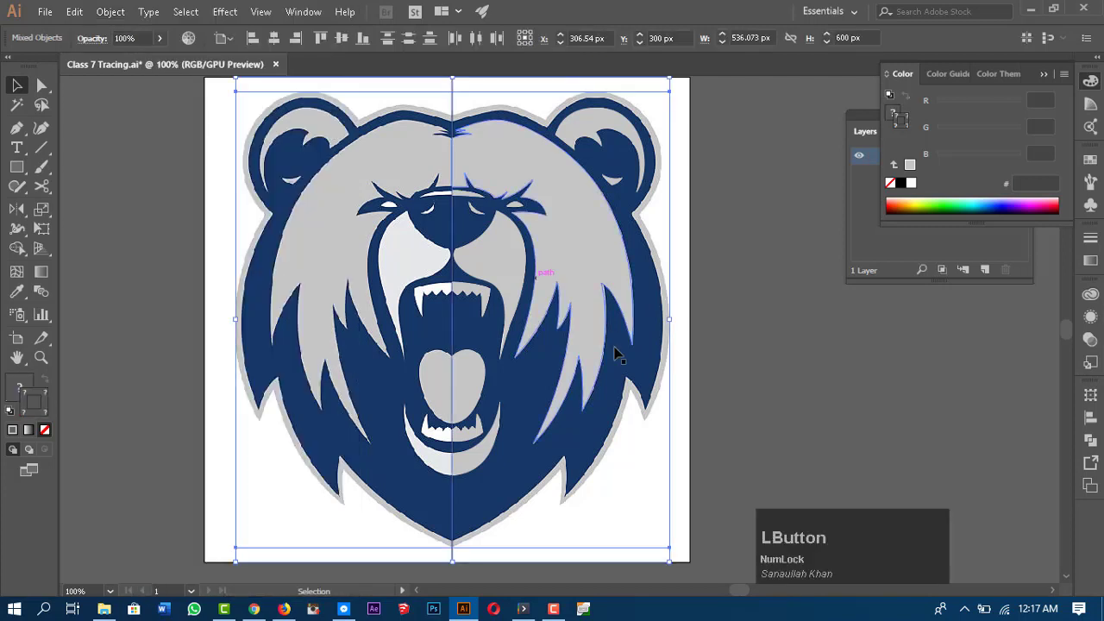
{"action": "left_click", "coordinate": [760, 274]}
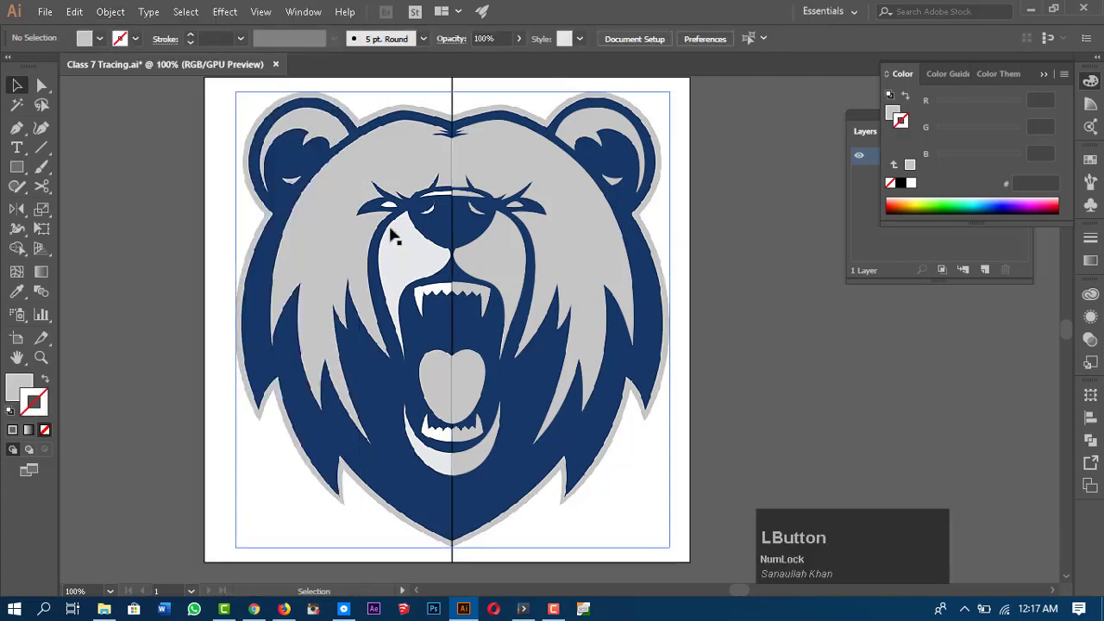
- Hide the embedded bear reference image so that only the traced shapes and the centre line remain
{"action": "left_click", "coordinate": [359, 257]}
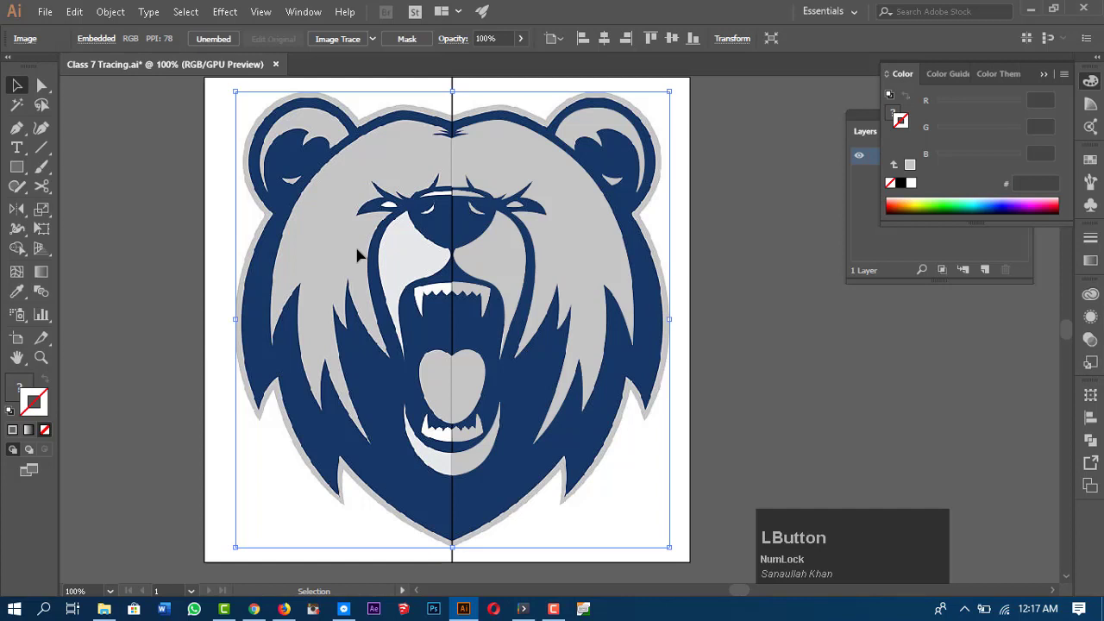
{"action": "key", "text": "ctrl"}
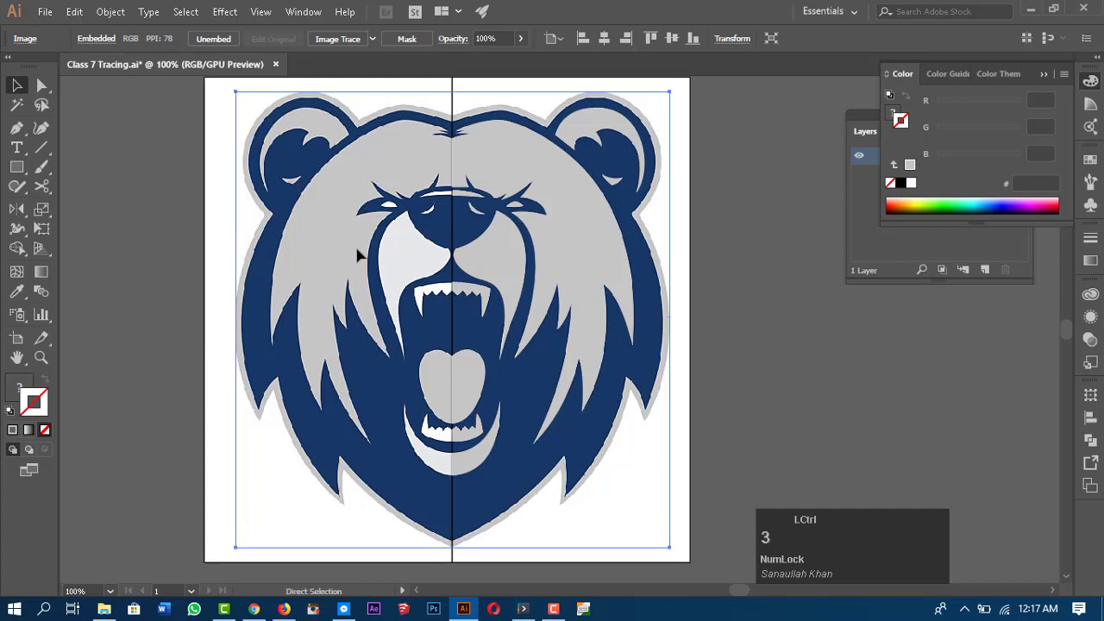
{"action": "key", "text": "ctrl+3"}
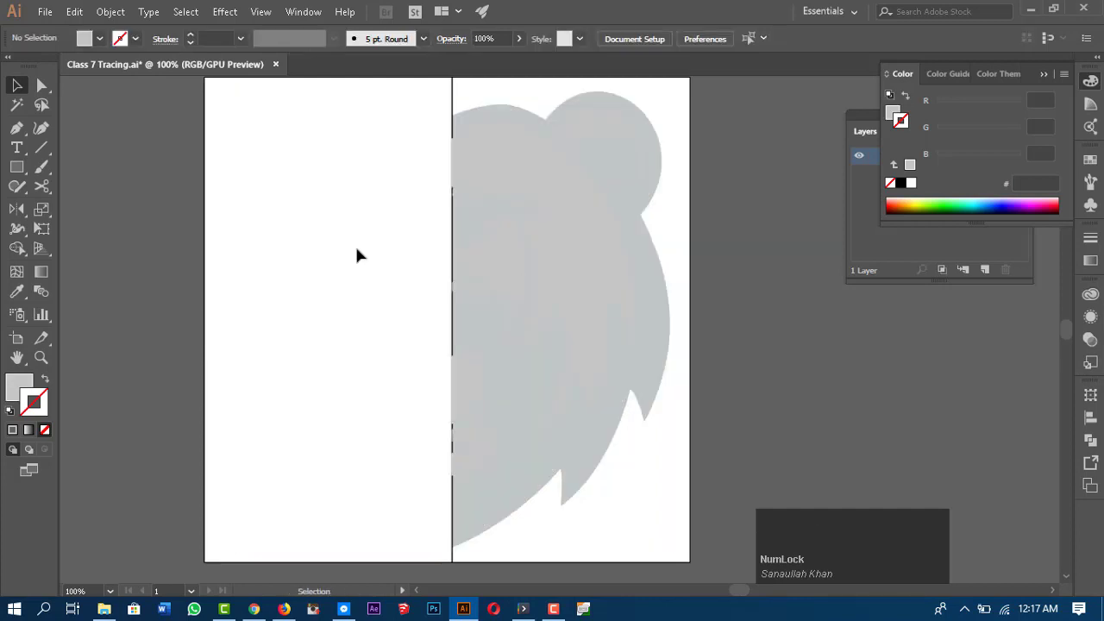
- Send the light grey outer silhouette shape to the back of the stack and clear the selection
{"action": "left_click", "coordinate": [623, 182]}
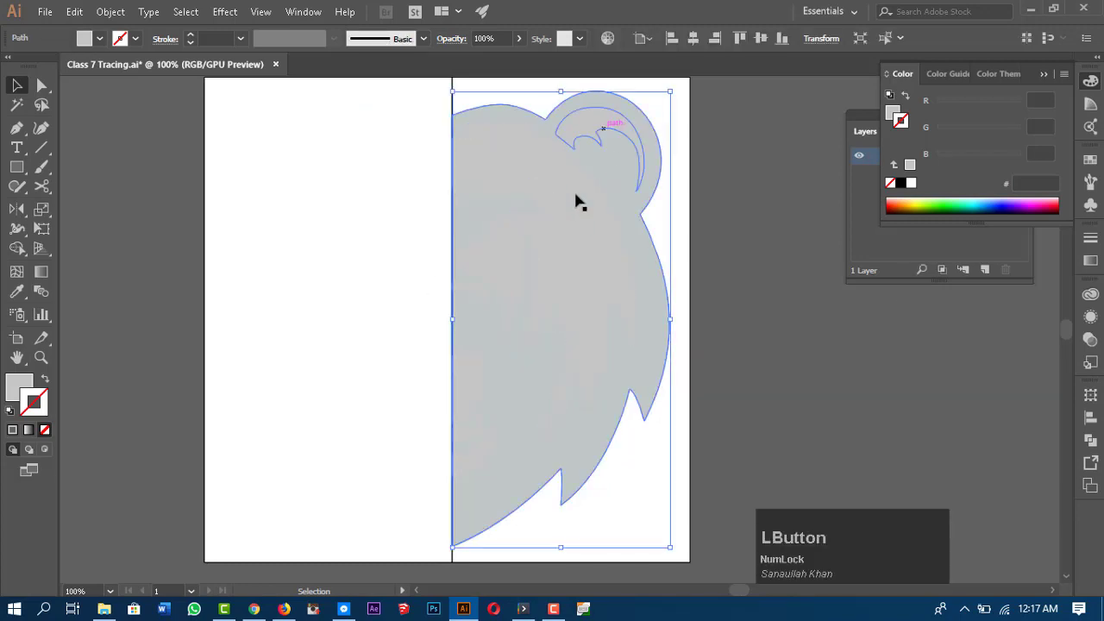
{"action": "right_click", "coordinate": [630, 173]}
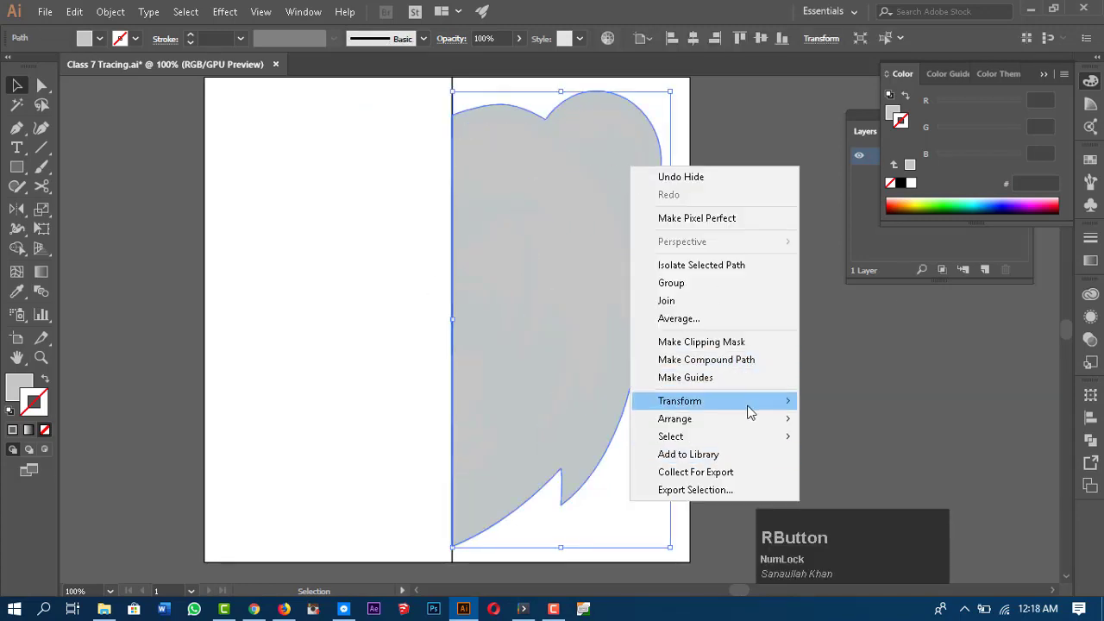
{"action": "mouse_move", "coordinate": [756, 429]}
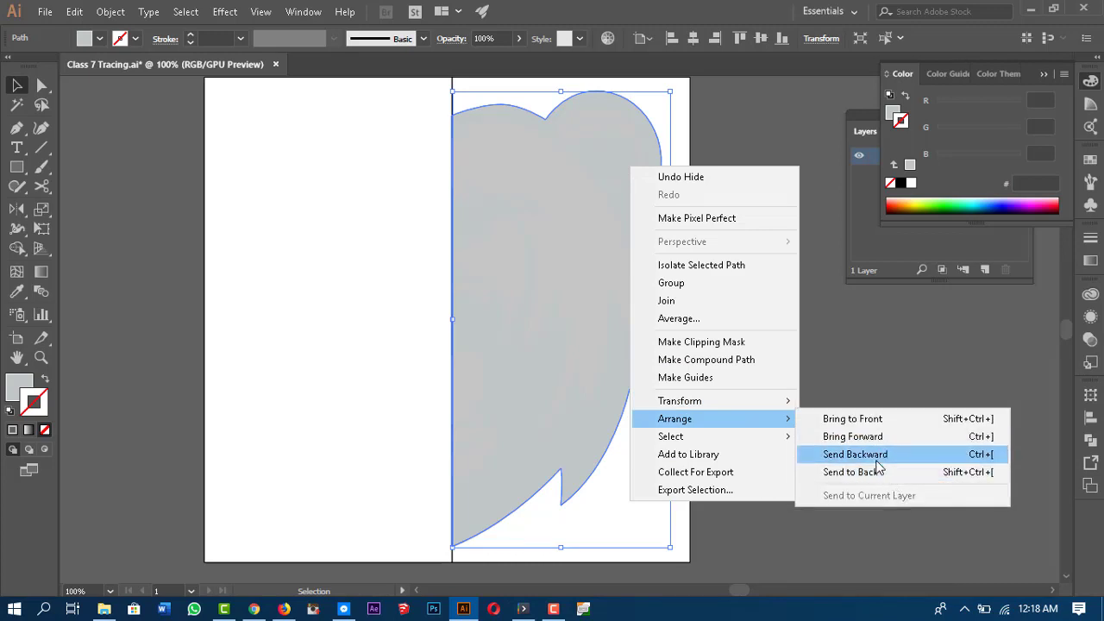
{"action": "left_click", "coordinate": [880, 472]}
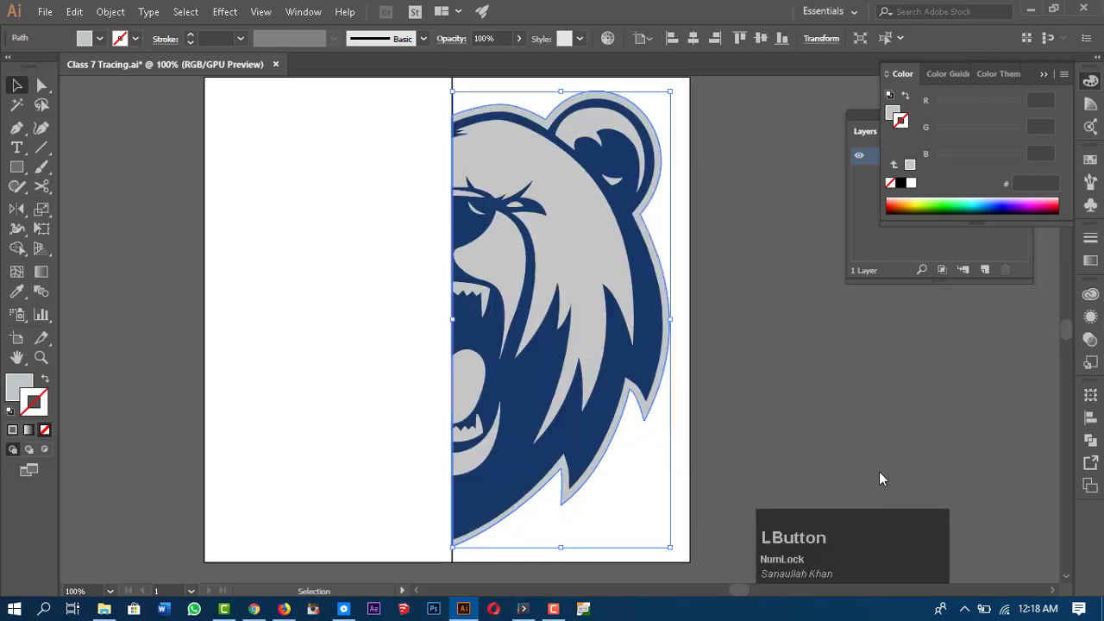
{"action": "left_click", "coordinate": [749, 203]}
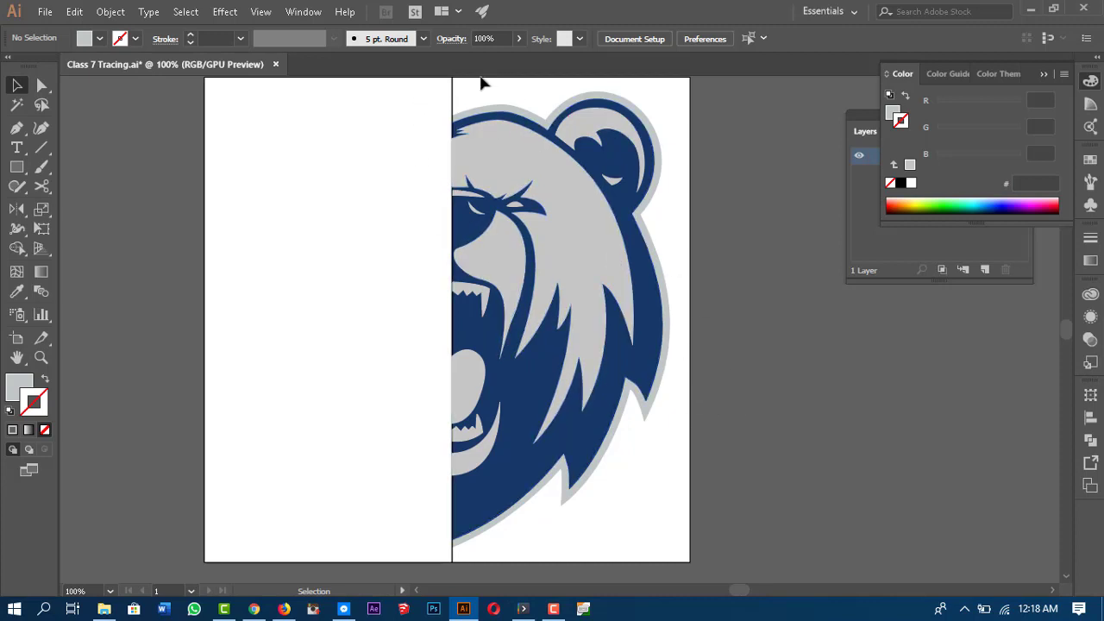
- Lock the vertical centre line in place
{"action": "left_click_drag", "start_coordinate": [451, 84], "coordinate": [457, 112]}
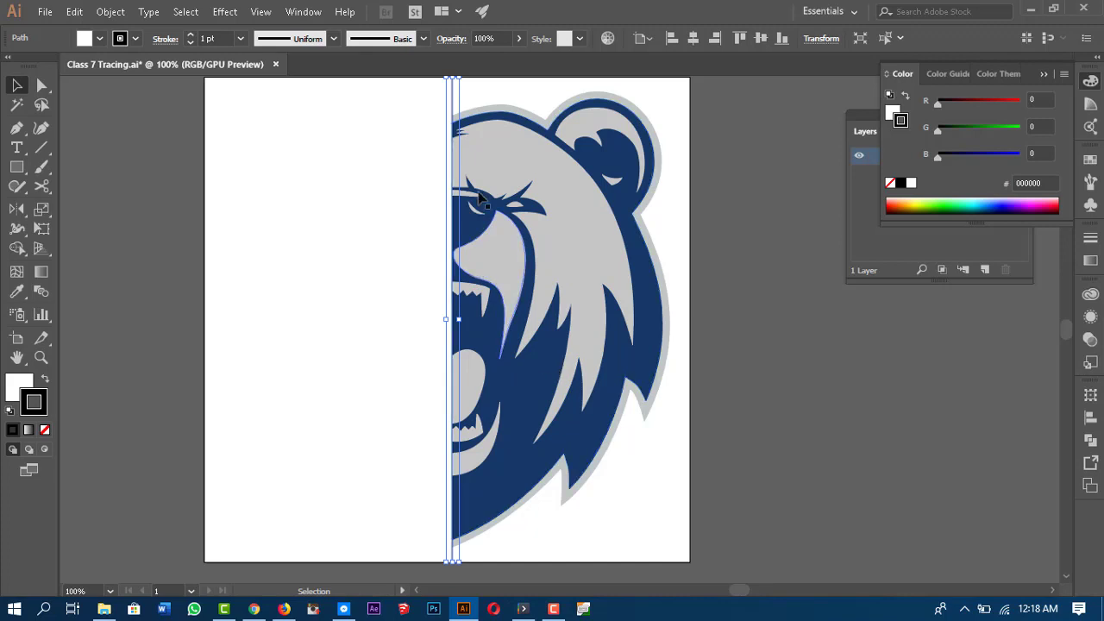
{"action": "left_click", "coordinate": [107, 10]}
{"action": "mouse_move", "coordinate": [232, 106]}
{"action": "left_click", "coordinate": [406, 94]}
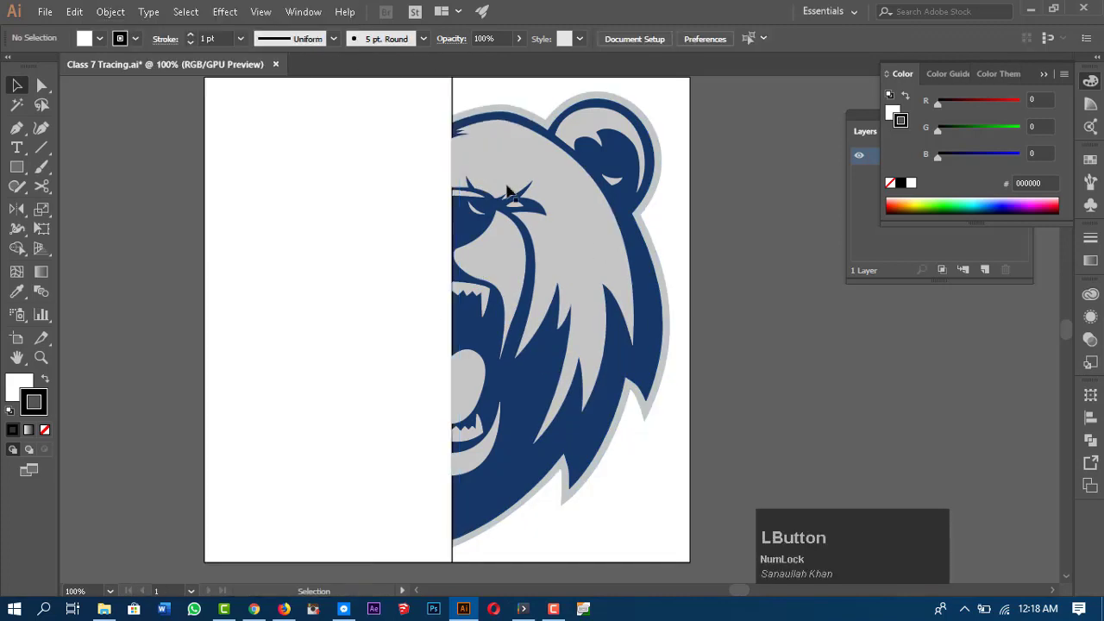
- Group all the traced shapes of the bear's right half and select the group
{"action": "left_click_drag", "start_coordinate": [394, 87], "coordinate": [686, 500]}
{"action": "left_click_drag", "start_coordinate": [705, 580], "coordinate": [706, 578]}
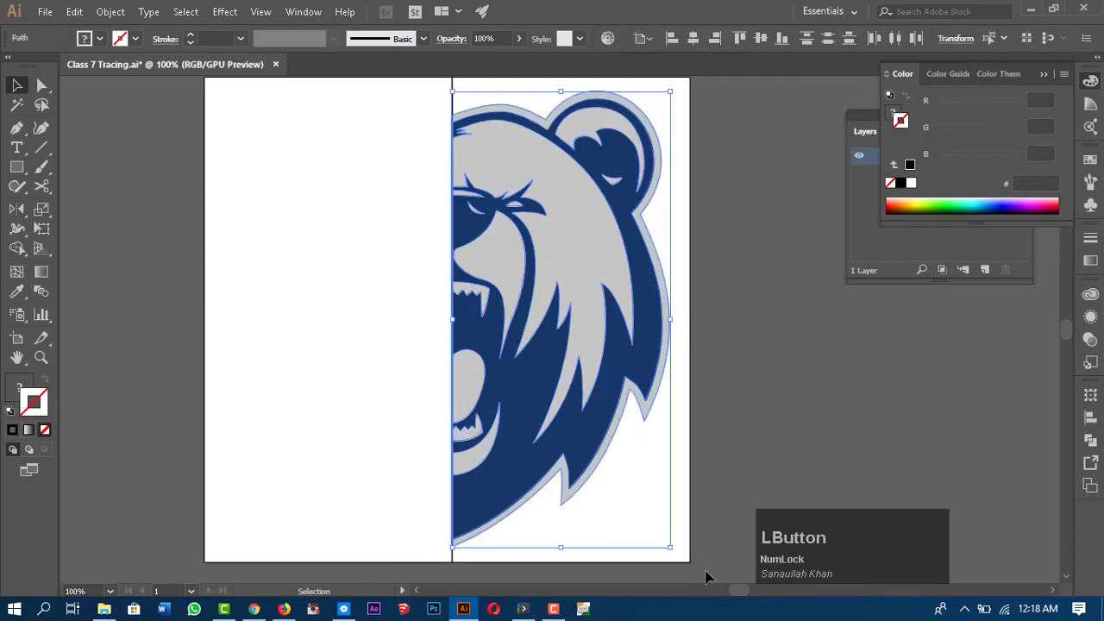
{"action": "right_click", "coordinate": [547, 218]}
{"action": "left_click", "coordinate": [618, 316]}
{"action": "left_click", "coordinate": [732, 270]}
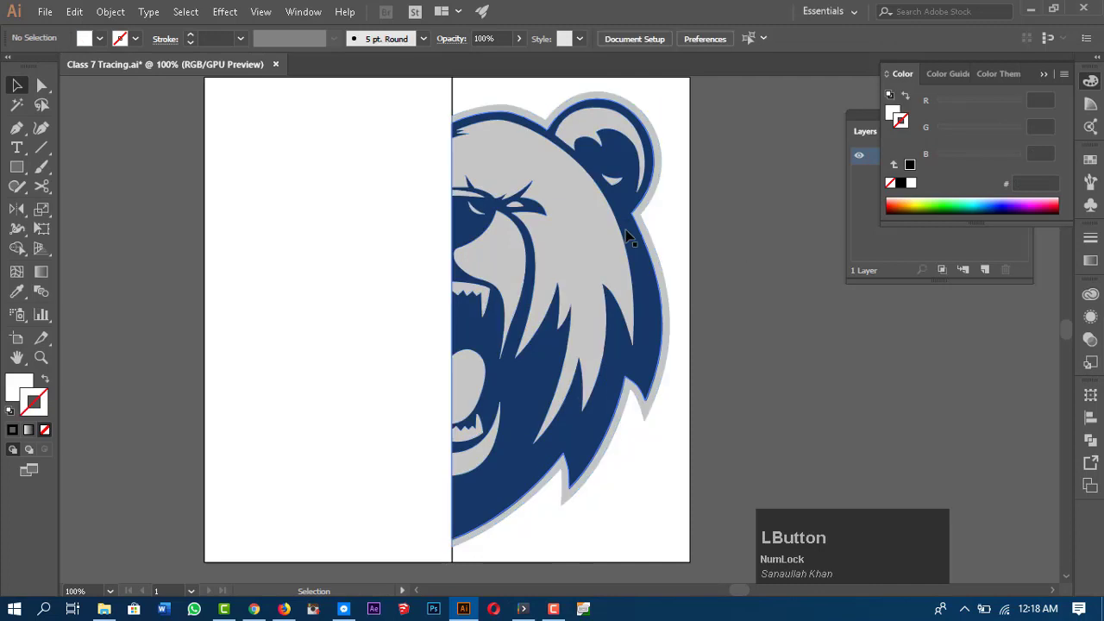
{"action": "left_click", "coordinate": [627, 236]}
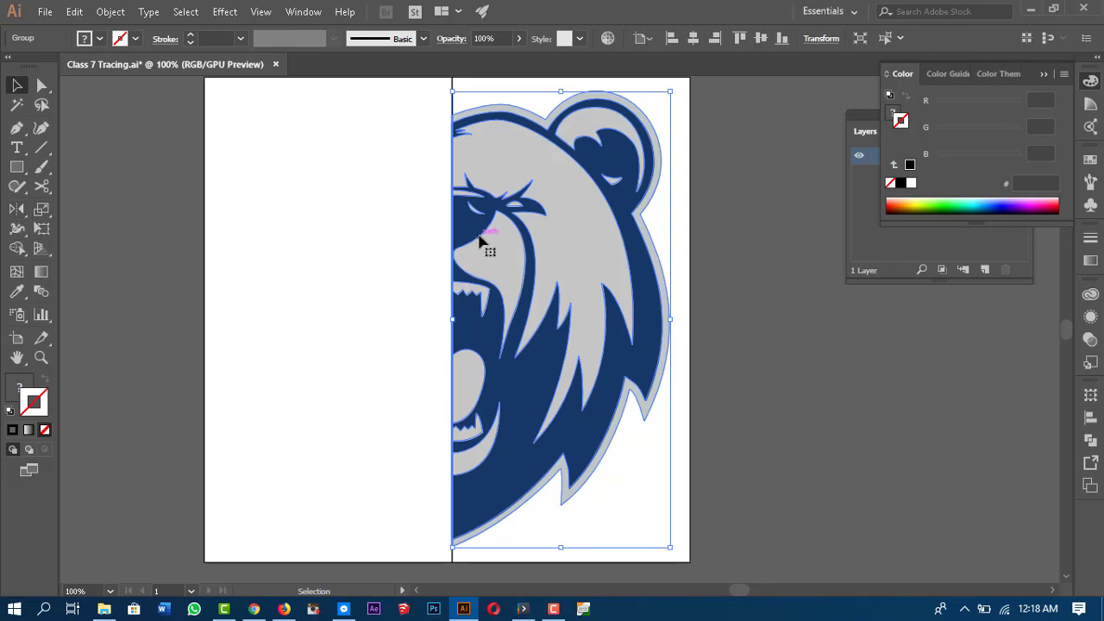
- Reflect a copy of the grouped half by -90° about the silhouette's bottom point on the centre line, then deselect it
{"action": "left_click", "coordinate": [15, 216]}
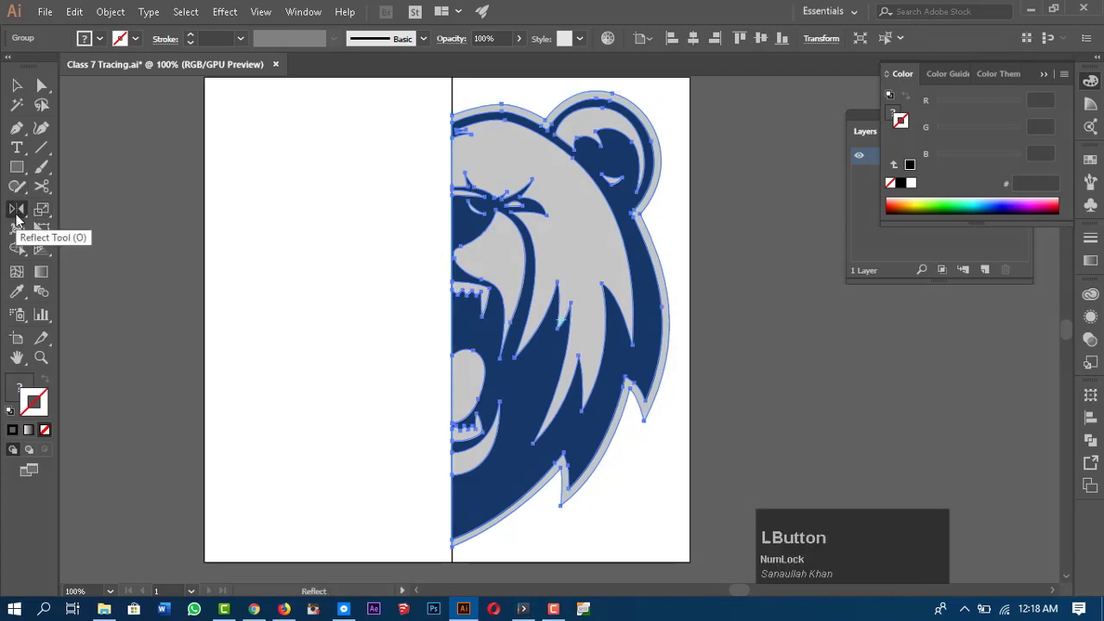
{"action": "left_click", "coordinate": [452, 546]}
{"action": "left_click_drag", "start_coordinate": [581, 270], "coordinate": [385, 239]}
{"action": "mouse_move", "coordinate": [317, 234]}
{"action": "left_mouse_down"}
{"action": "mouse_move", "coordinate": [297, 237]}
{"action": "mouse_move", "coordinate": [308, 242]}
{"action": "left_mouse_up"}
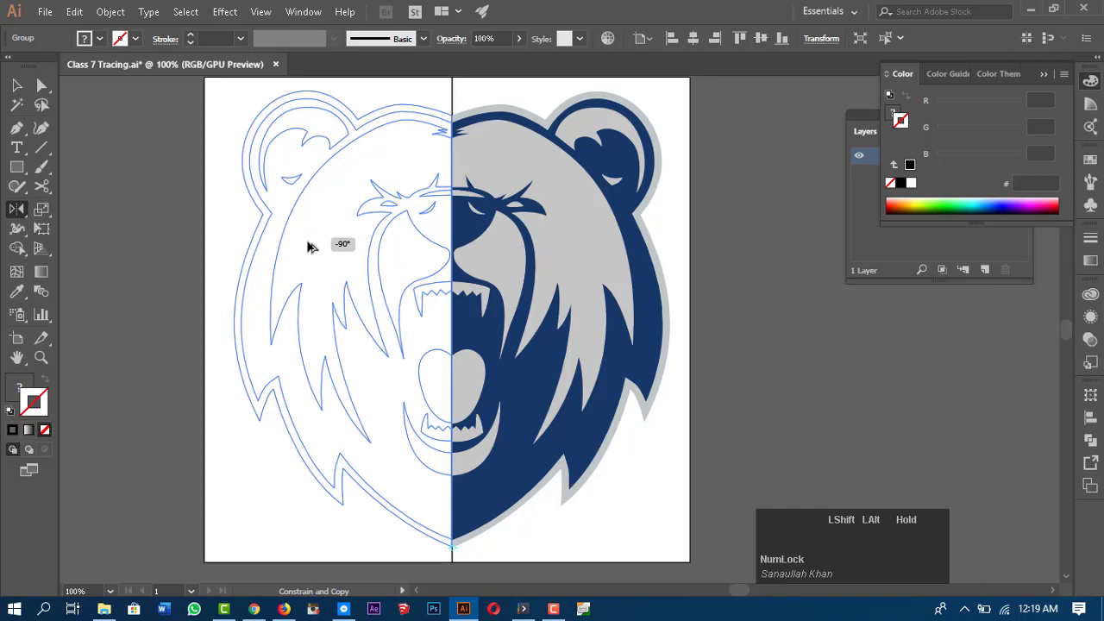
{"action": "left_click_drag", "start_coordinate": [308, 244], "coordinate": [306, 241]}
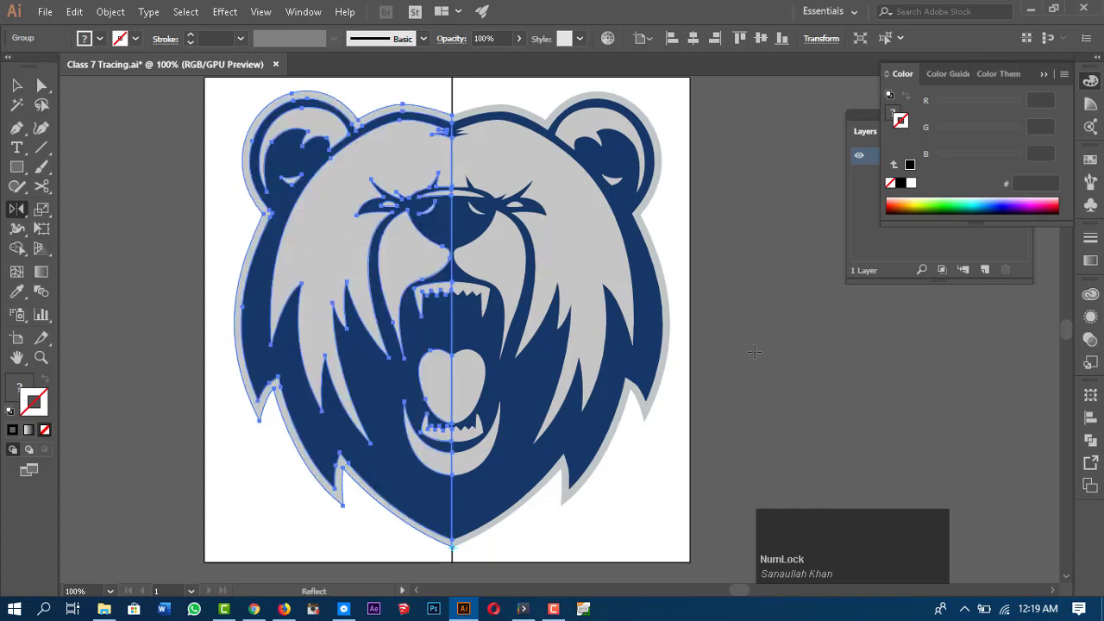
{"action": "key", "text": "v"}
{"action": "left_click", "coordinate": [790, 304]}
{"action": "left_click_drag", "start_coordinate": [788, 303], "coordinate": [736, 380]}
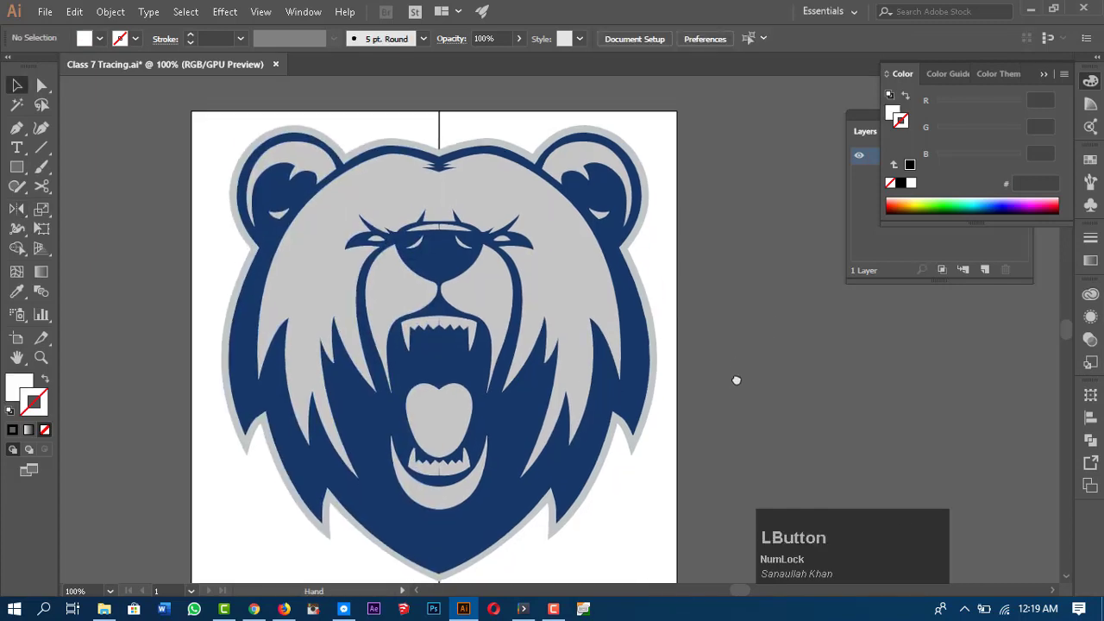
{"action": "left_click_drag", "start_coordinate": [473, 81], "coordinate": [489, 120]}
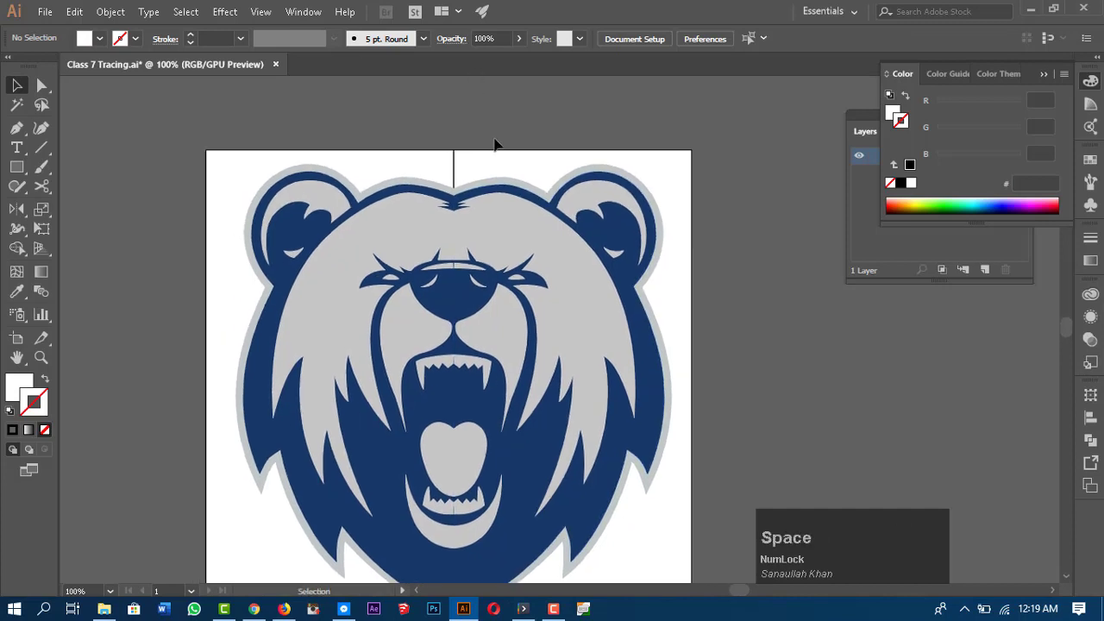
{"action": "left_click_drag", "start_coordinate": [629, 345], "coordinate": [626, 313]}
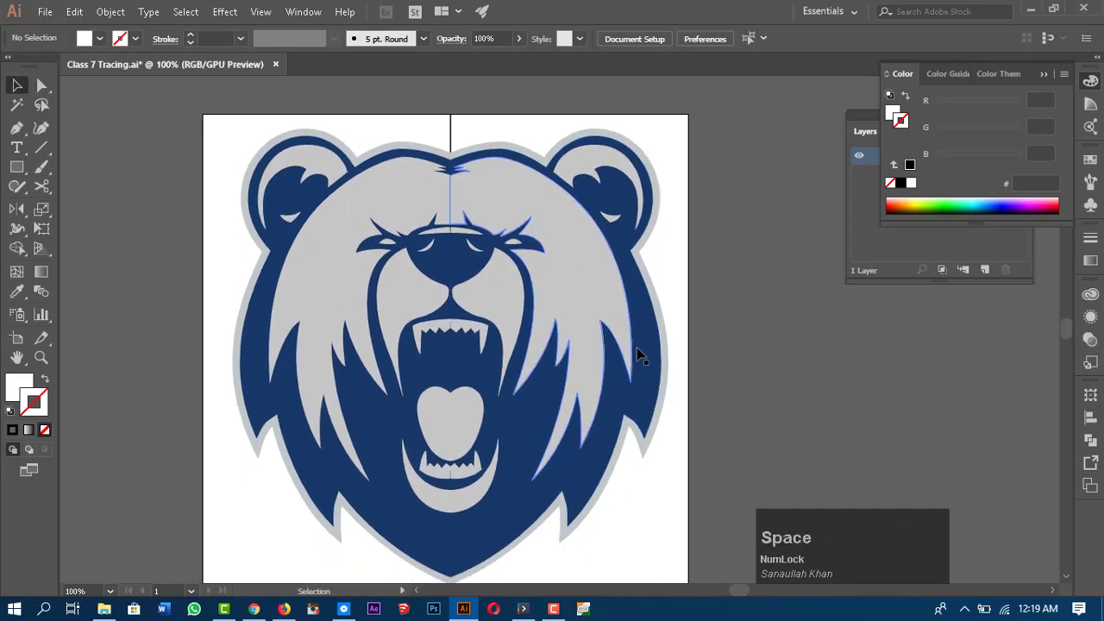
{"action": "left_click_drag", "start_coordinate": [680, 396], "coordinate": [685, 423]}
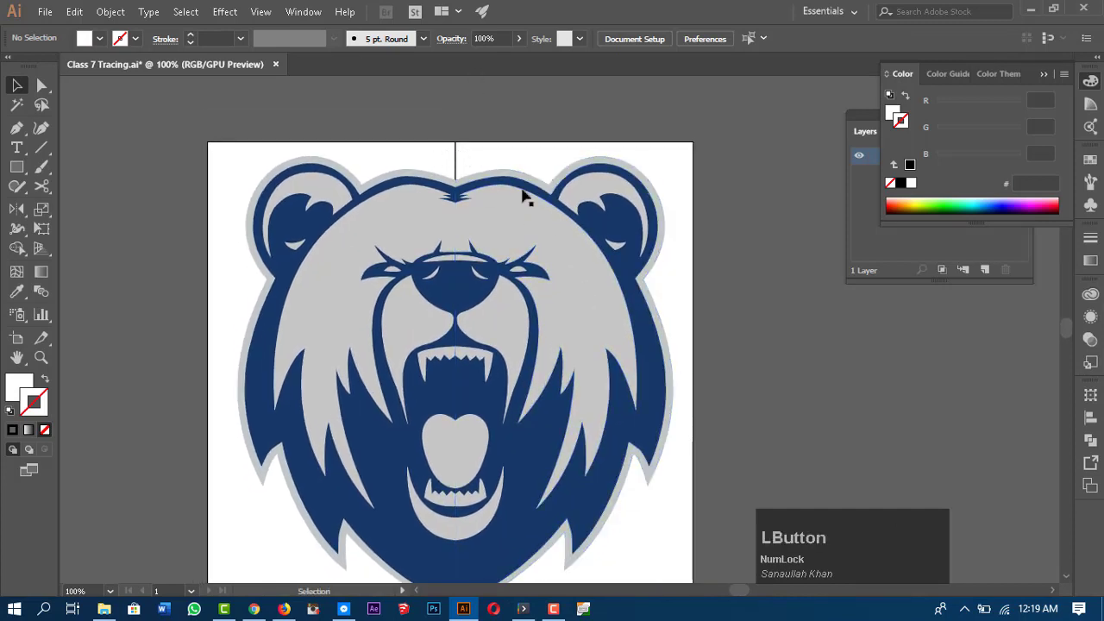
{"action": "left_click_drag", "start_coordinate": [771, 424], "coordinate": [759, 398]}
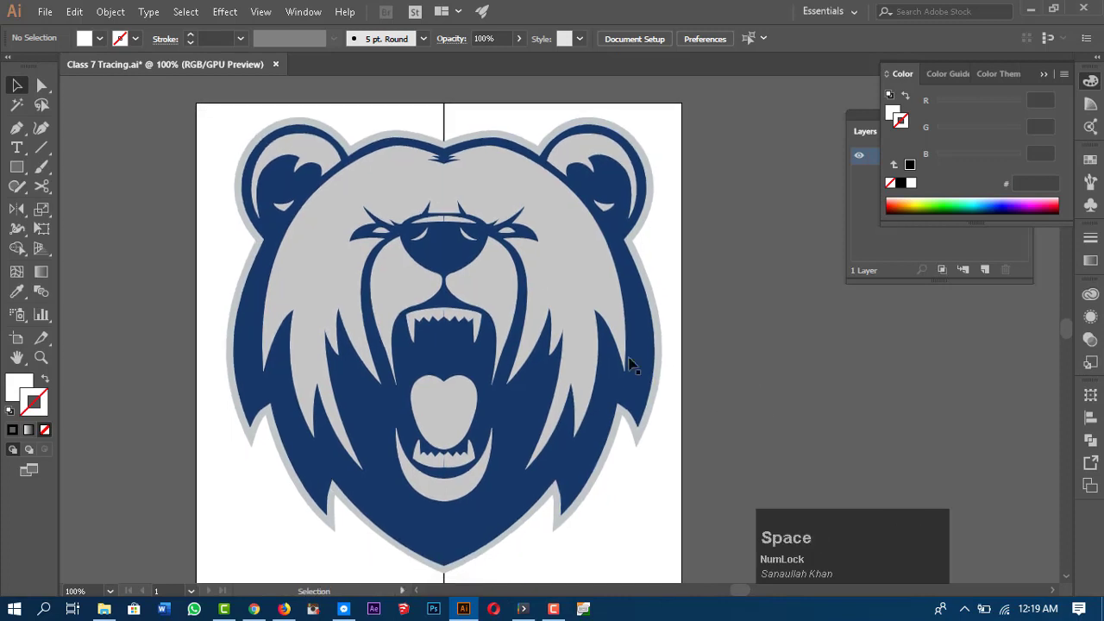